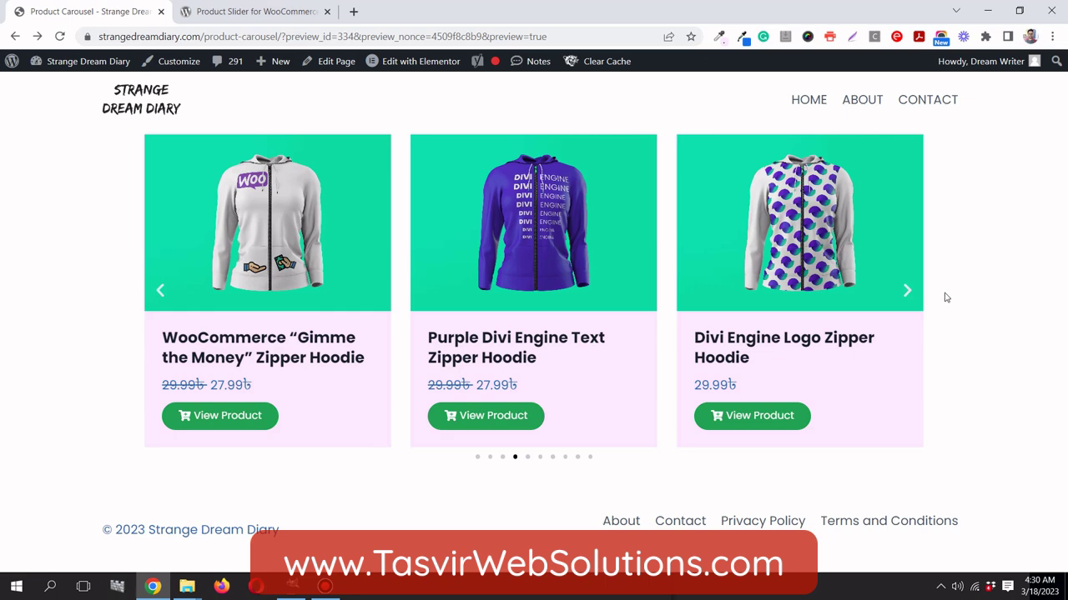
Swipe through the product carousel to examine its slides and how they loop
drag(852, 286, 542, 281)
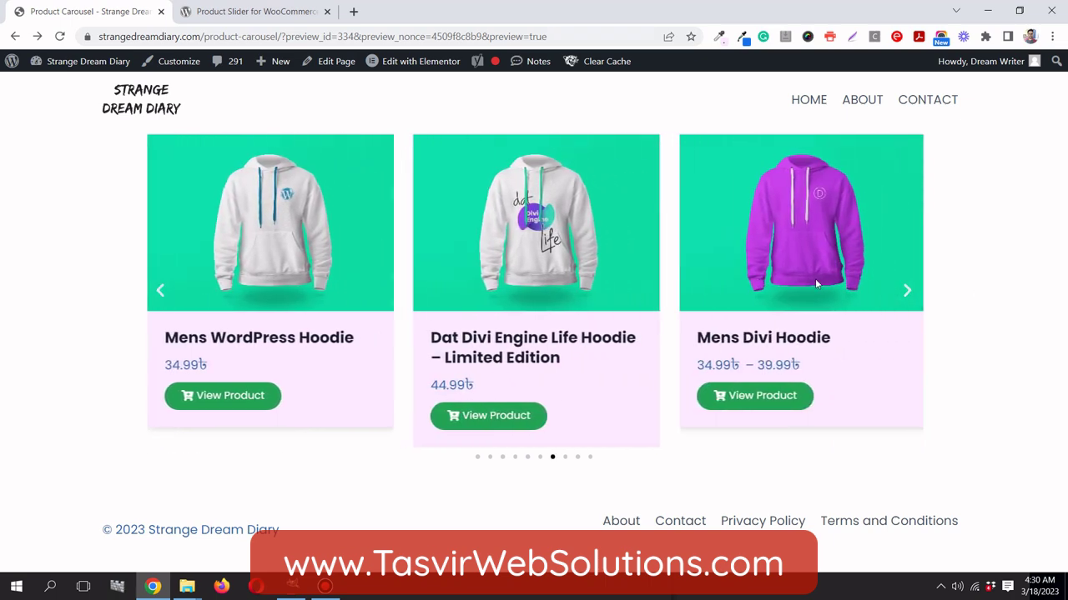
drag(821, 296, 637, 283)
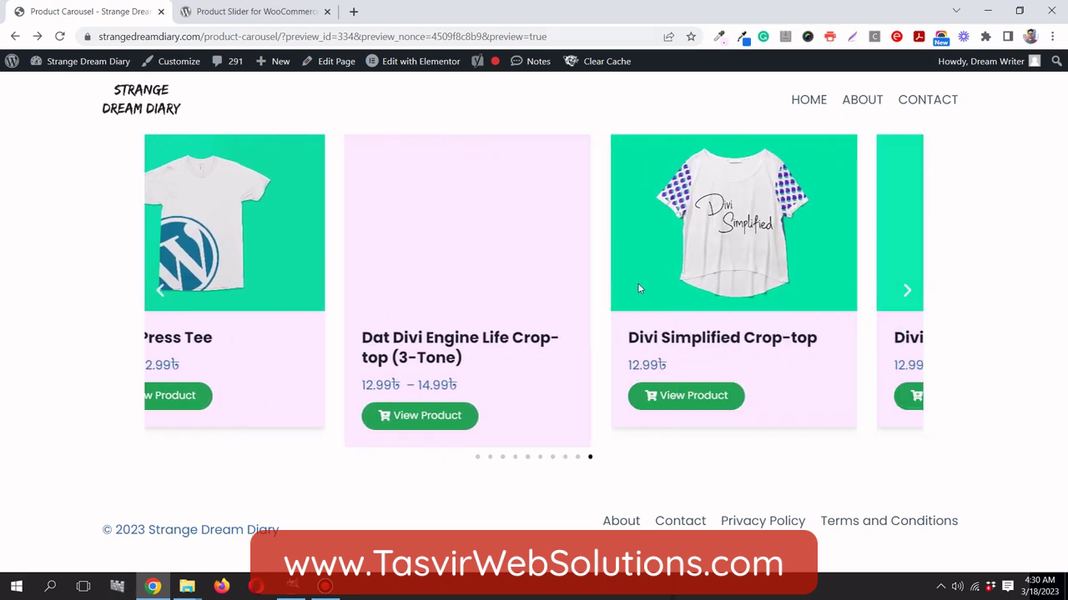
drag(797, 286, 624, 297)
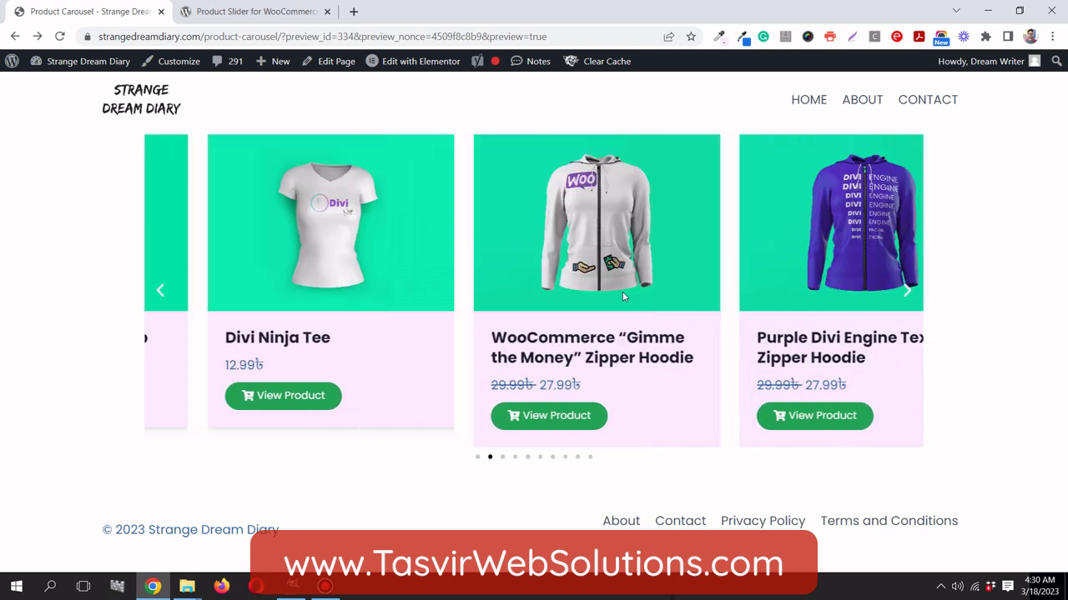
drag(777, 290, 662, 292)
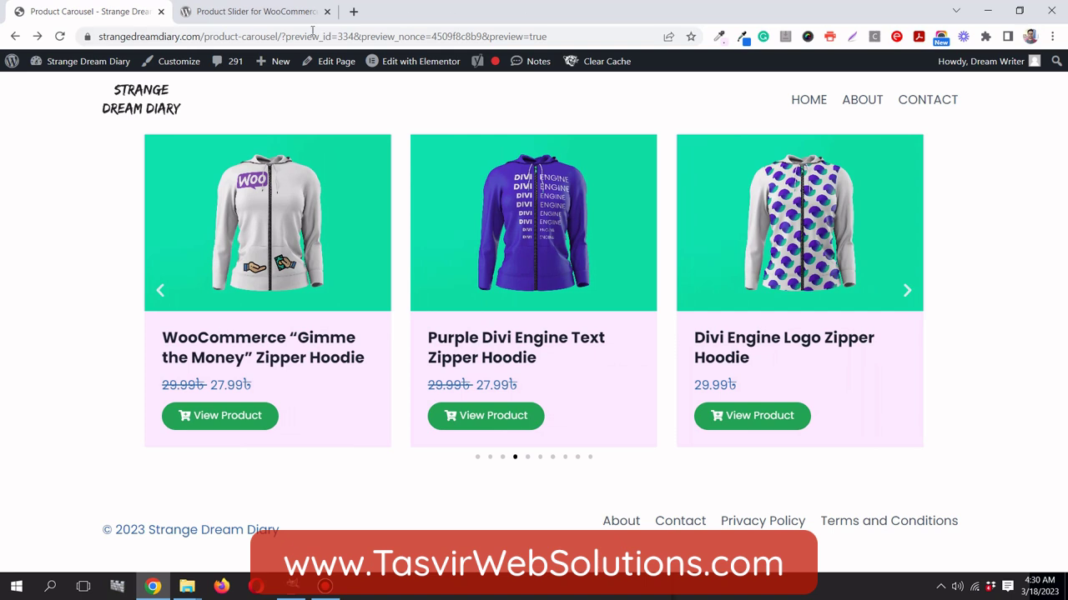
Open the WordPress admin dashboard at strangedreamdiary.com/wp-admin/ in a new browser tab, using the site address copied from the carousel page
click(354, 11)
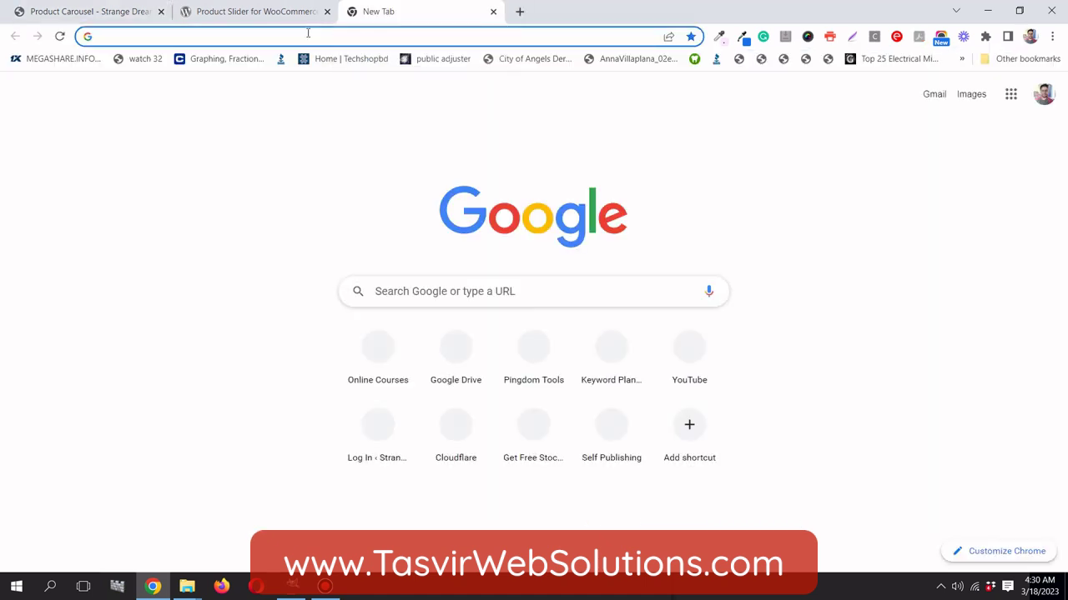
click(125, 11)
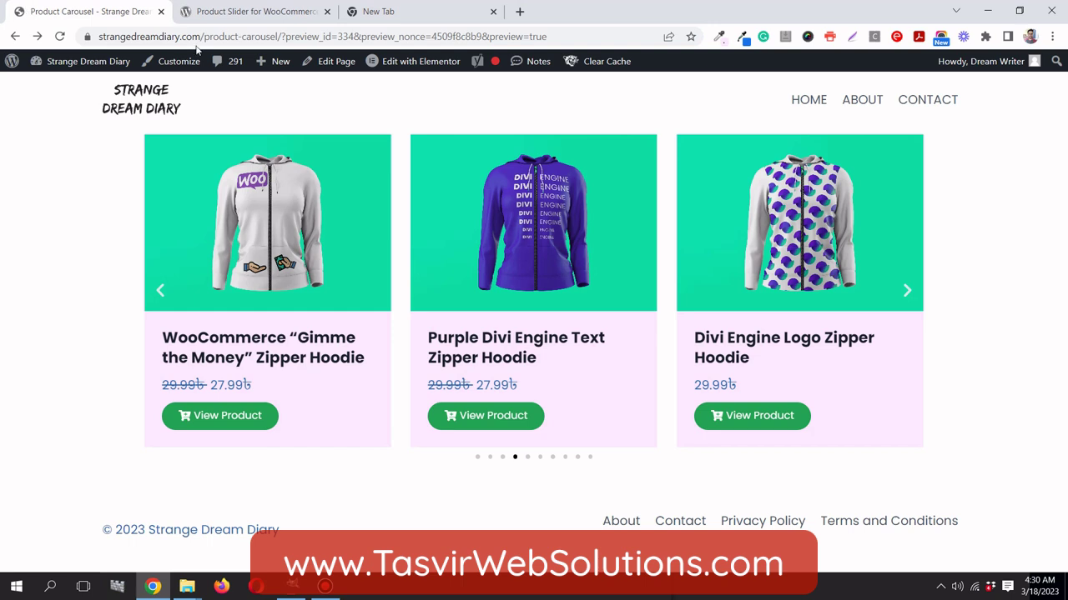
drag(190, 36, 100, 37)
right_click(136, 42)
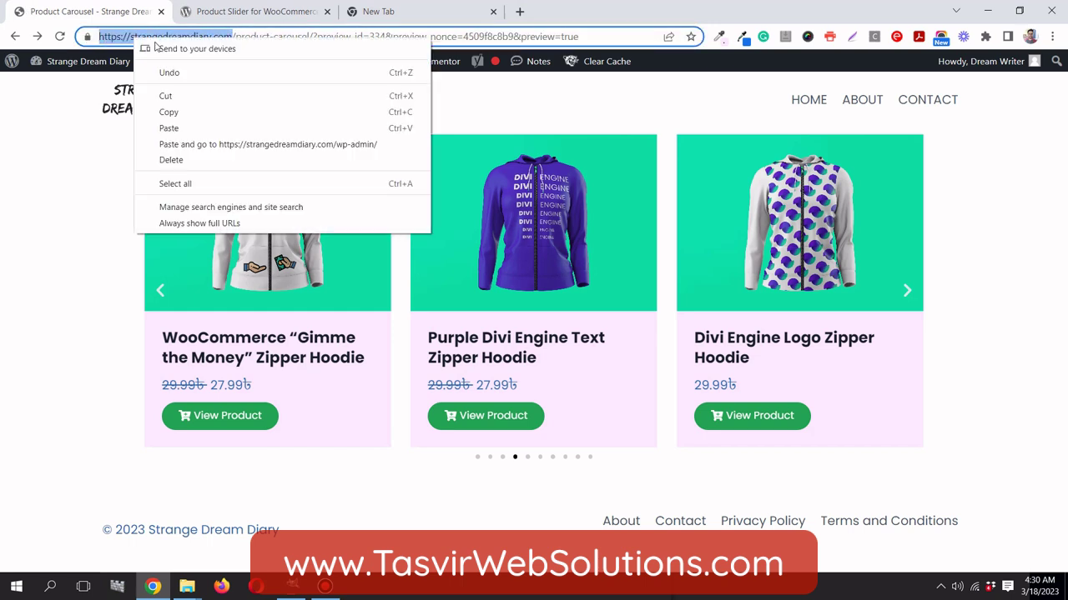
click(169, 112)
key(ctrl+3)
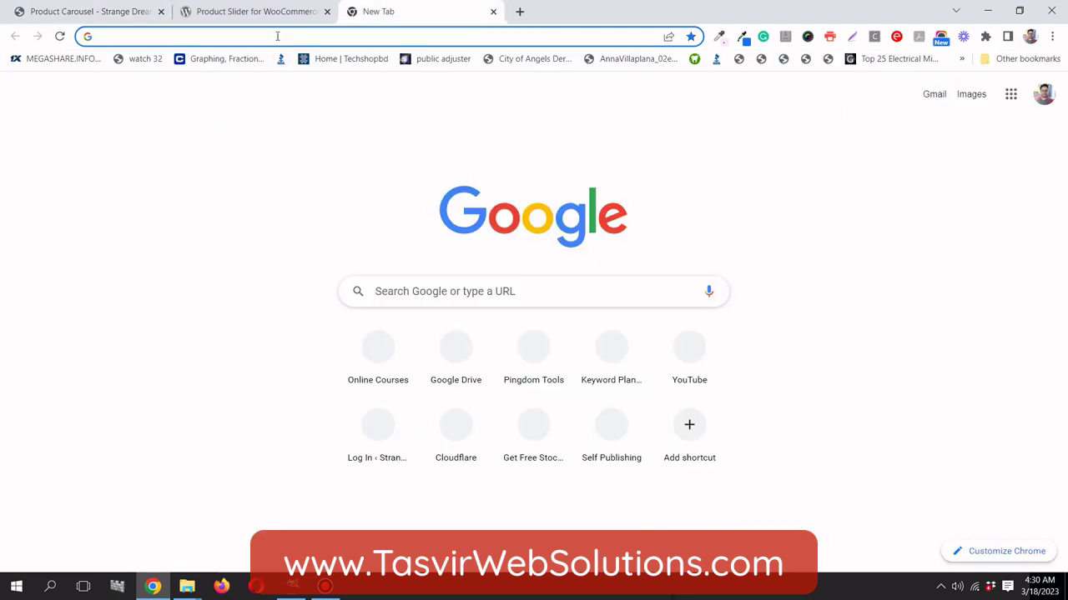
right_click(277, 36)
click(305, 101)
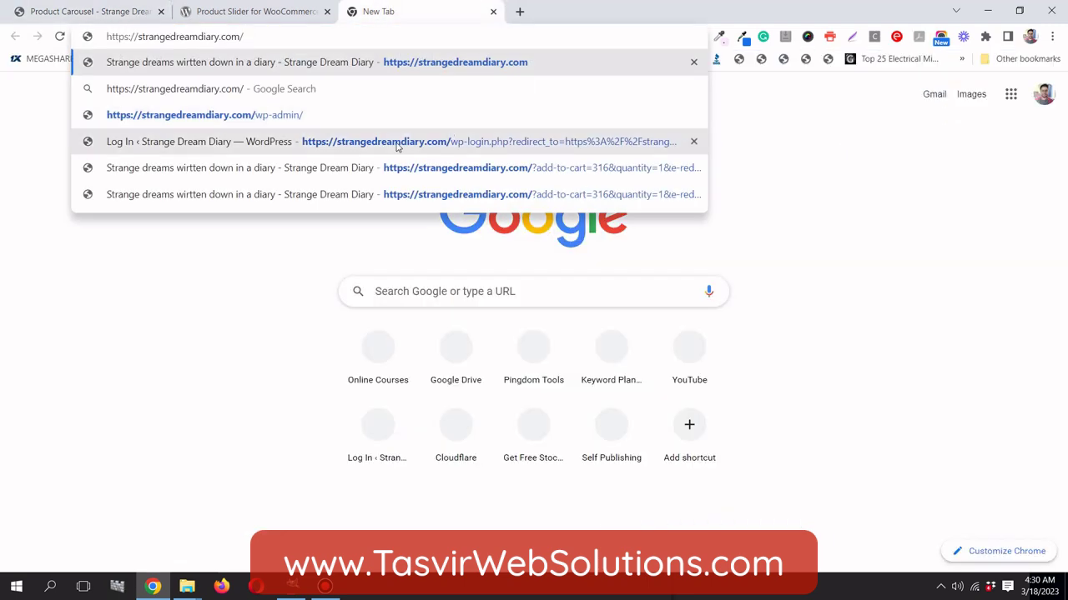
click(288, 113)
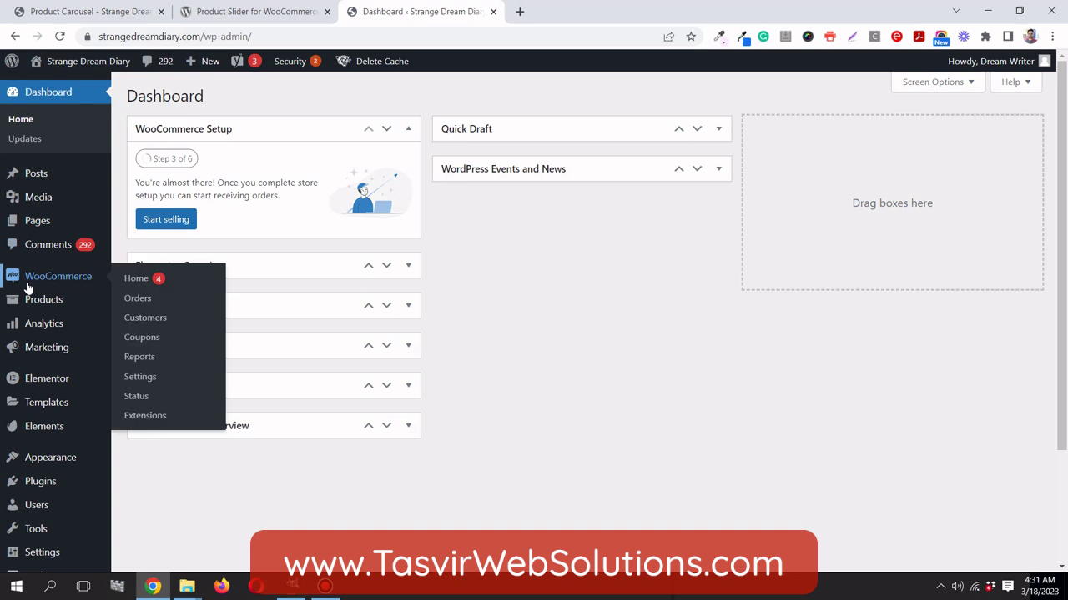
Open the list of all WooCommerce products and look through its entries
mouse_move(45, 302)
click(134, 304)
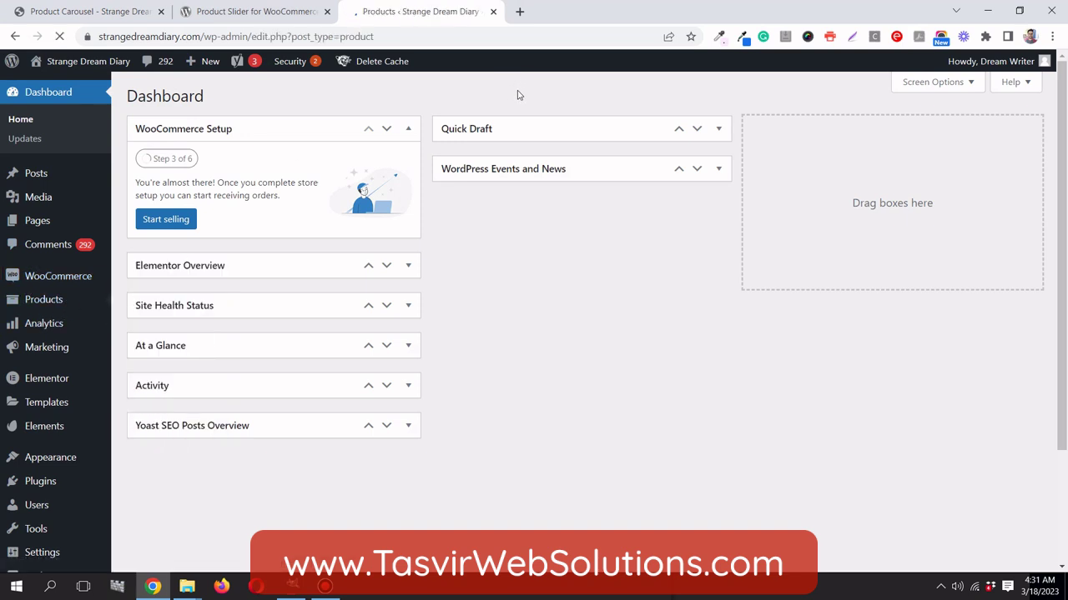
scroll(445, 245, down, 5)
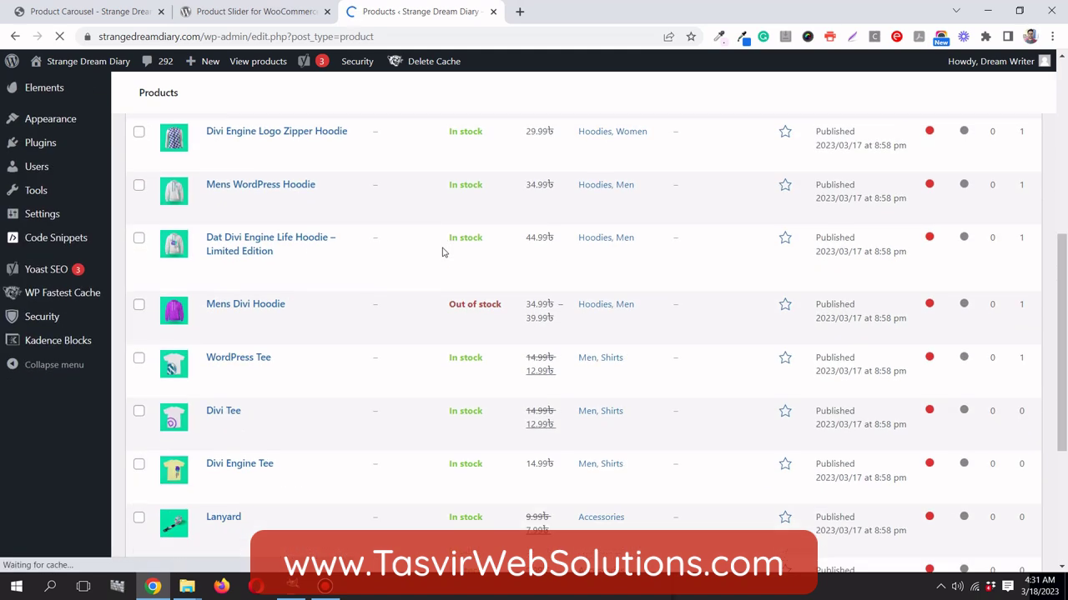
scroll(443, 253, up, 5)
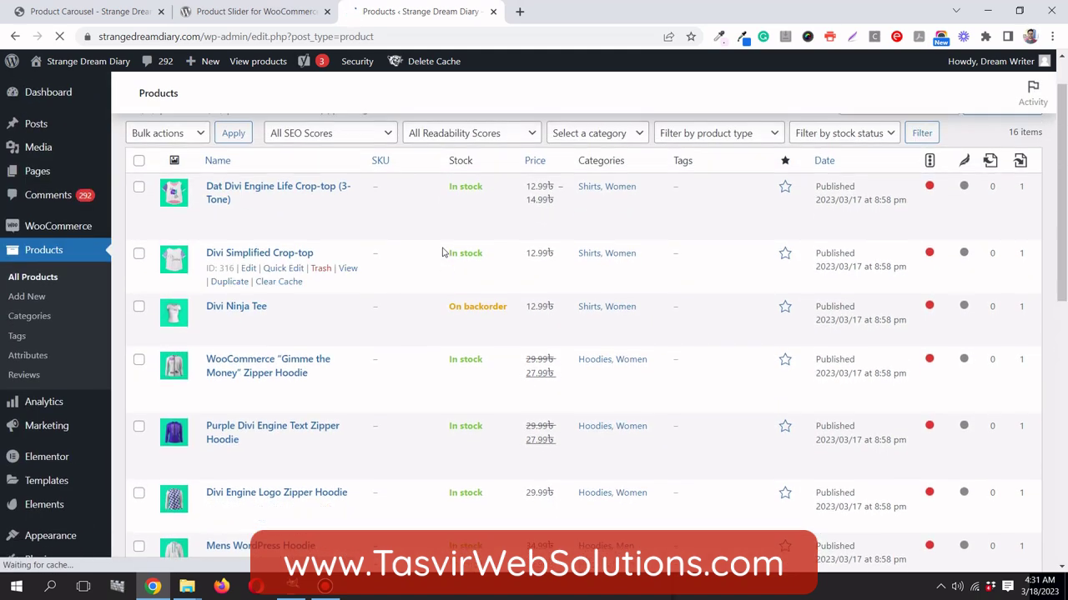
scroll(442, 250, down, 1)
Create a new Loop Item template in the Elementor Theme Builder
mouse_move(57, 401)
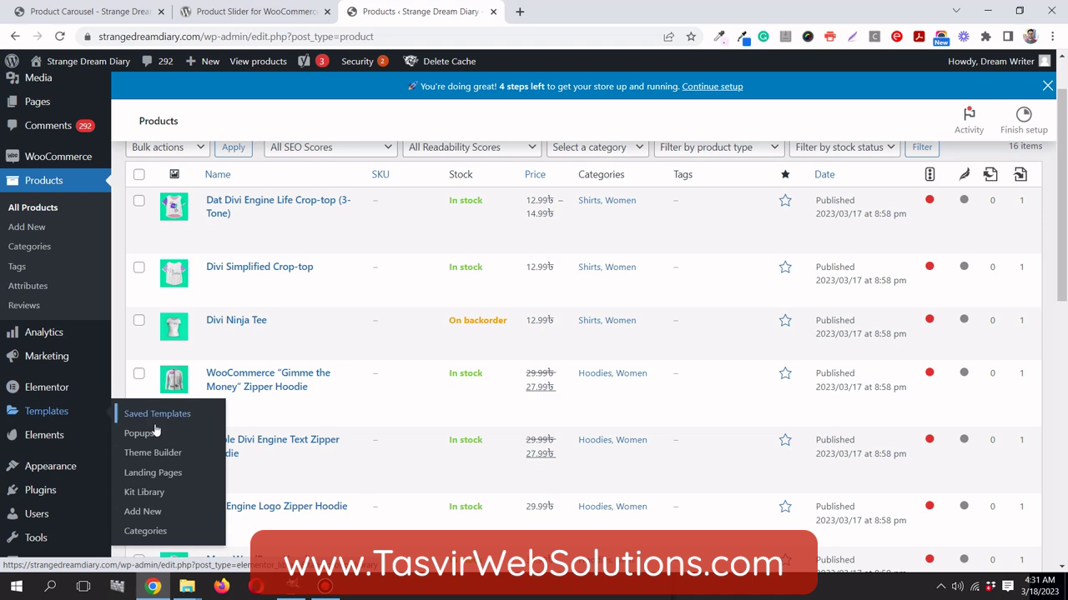
click(165, 456)
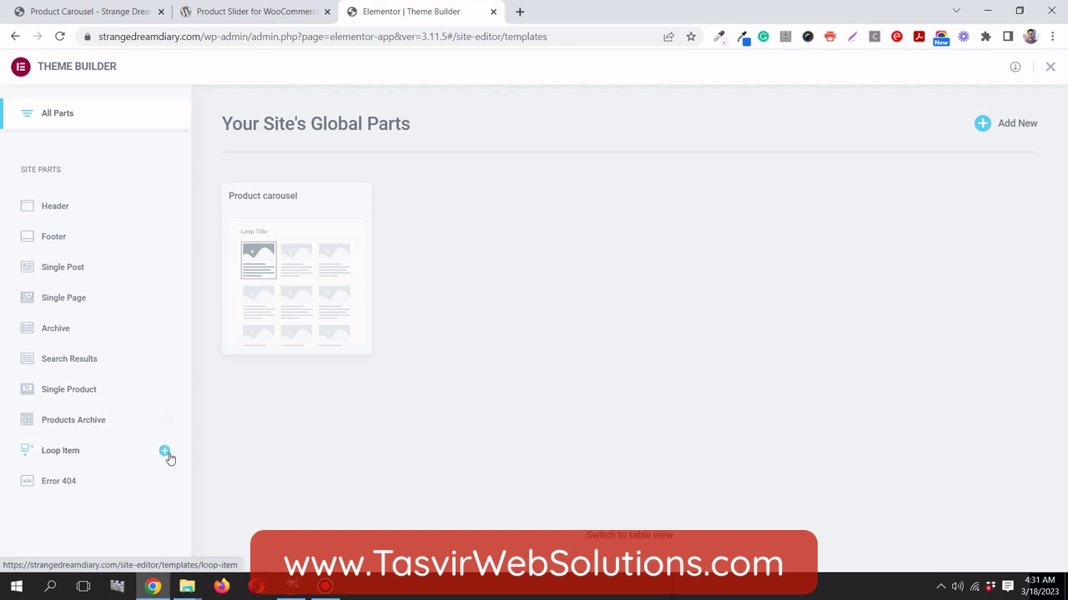
click(166, 452)
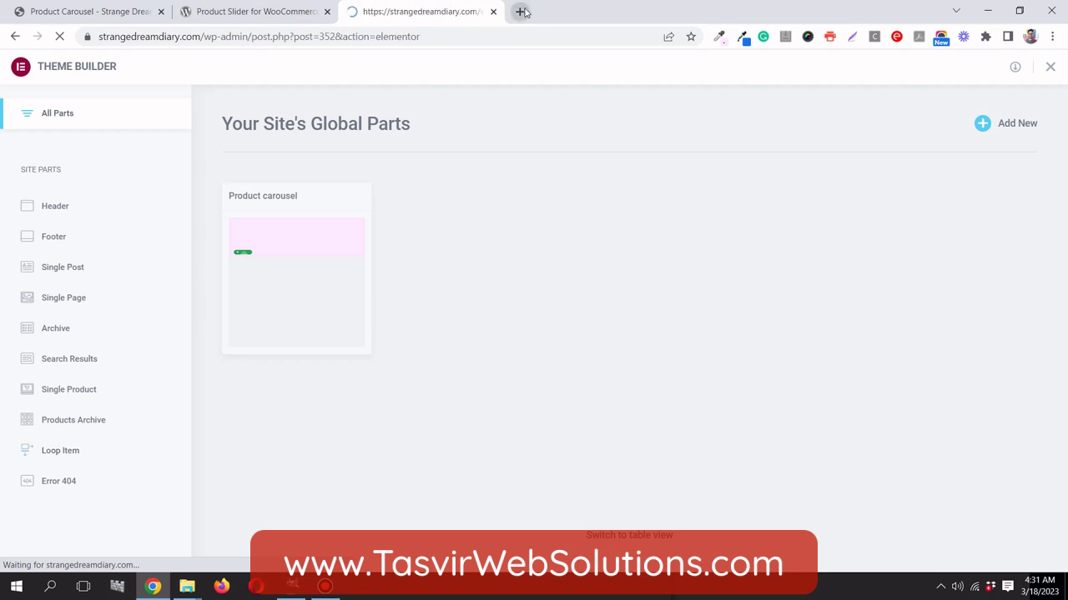
Examine the title, price and View Product button of a card on the finished Product Carousel page
click(111, 10)
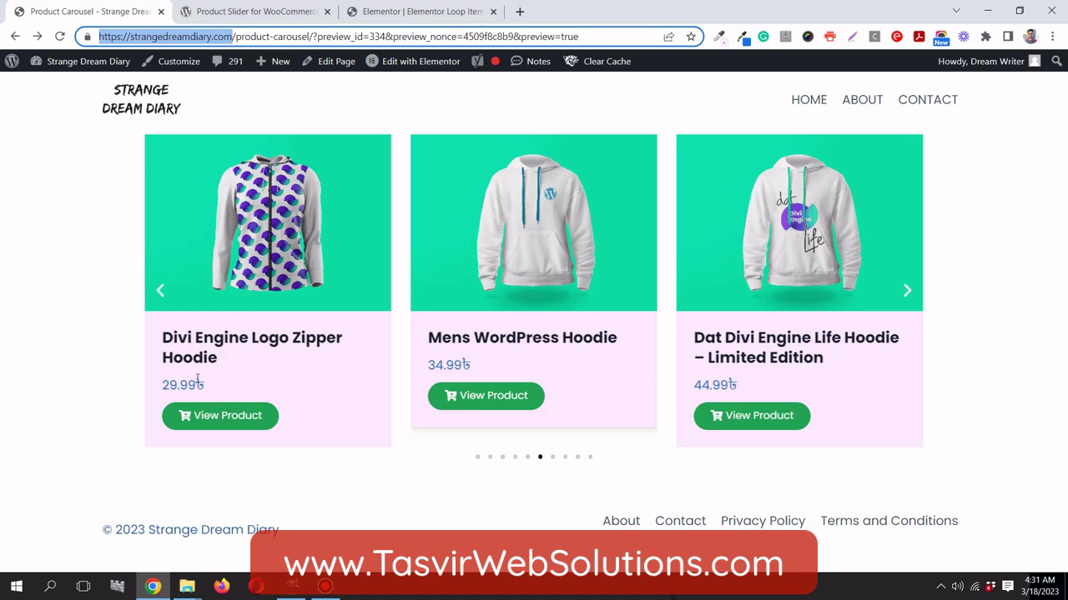
click(162, 386)
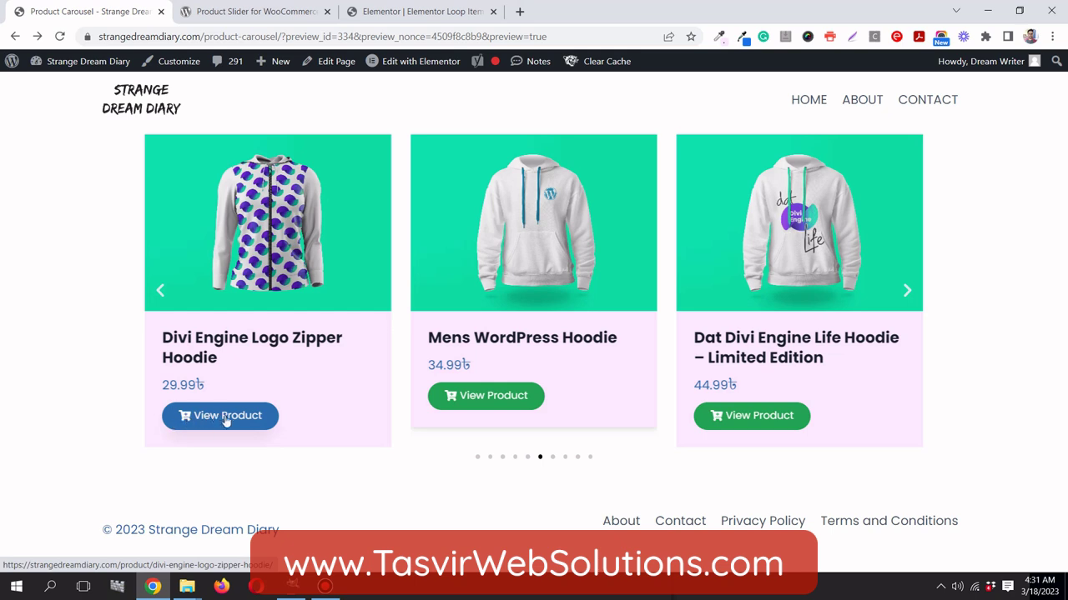
Return to the loop item editor and add a single-column section to the empty canvas
click(421, 10)
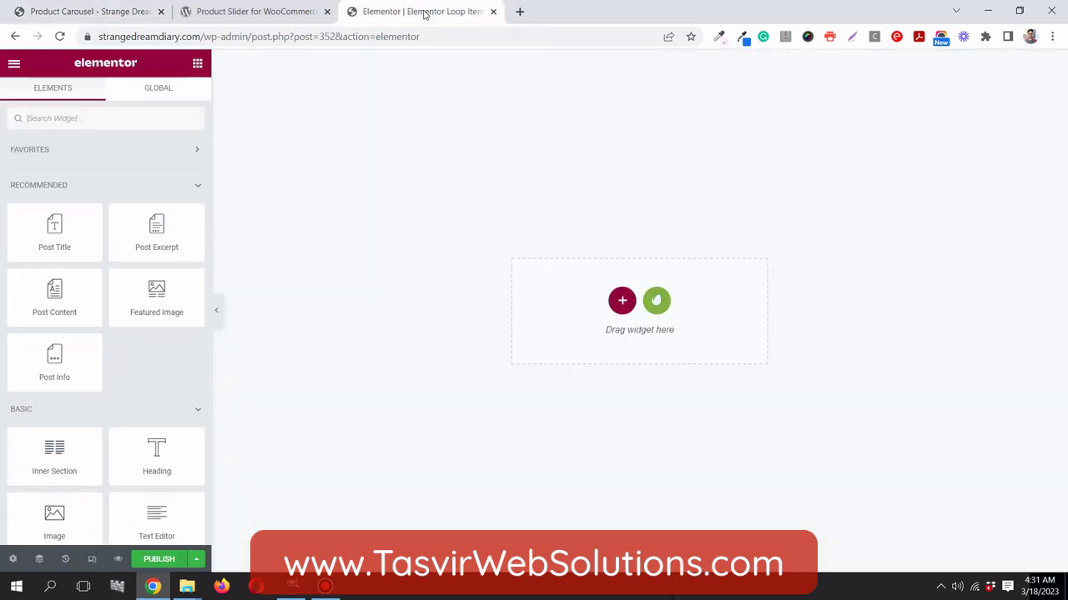
click(622, 304)
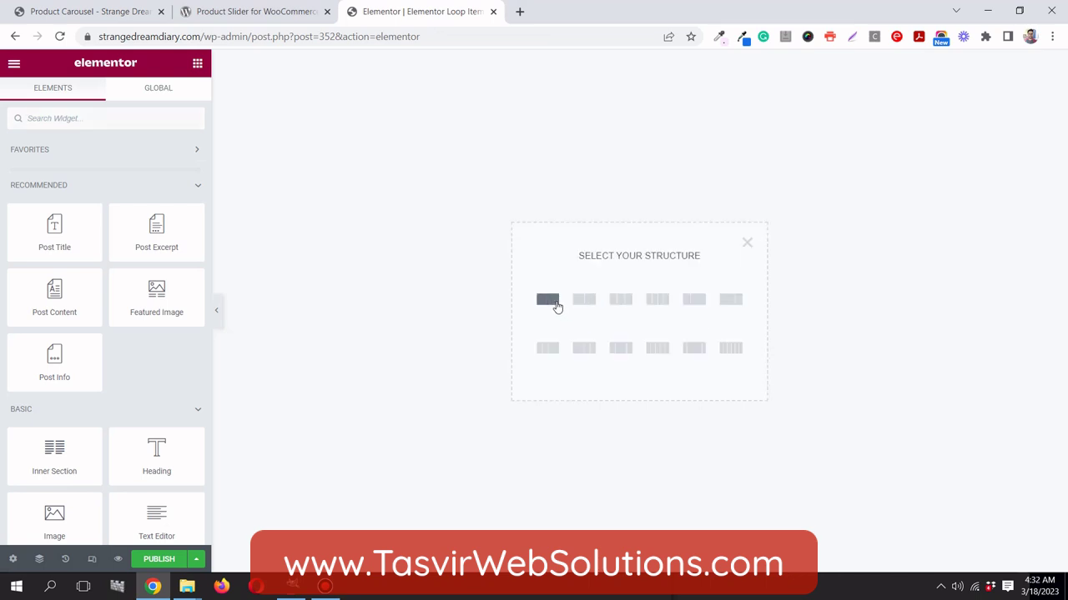
click(547, 300)
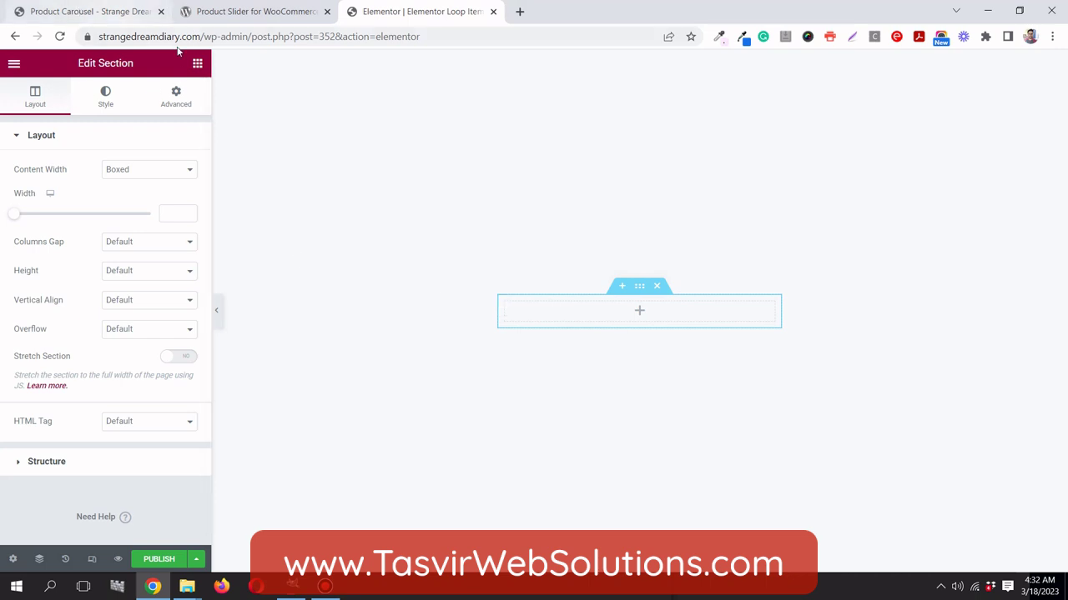
Insert an inner section into the single-column section and delete the inner section's second column
click(197, 63)
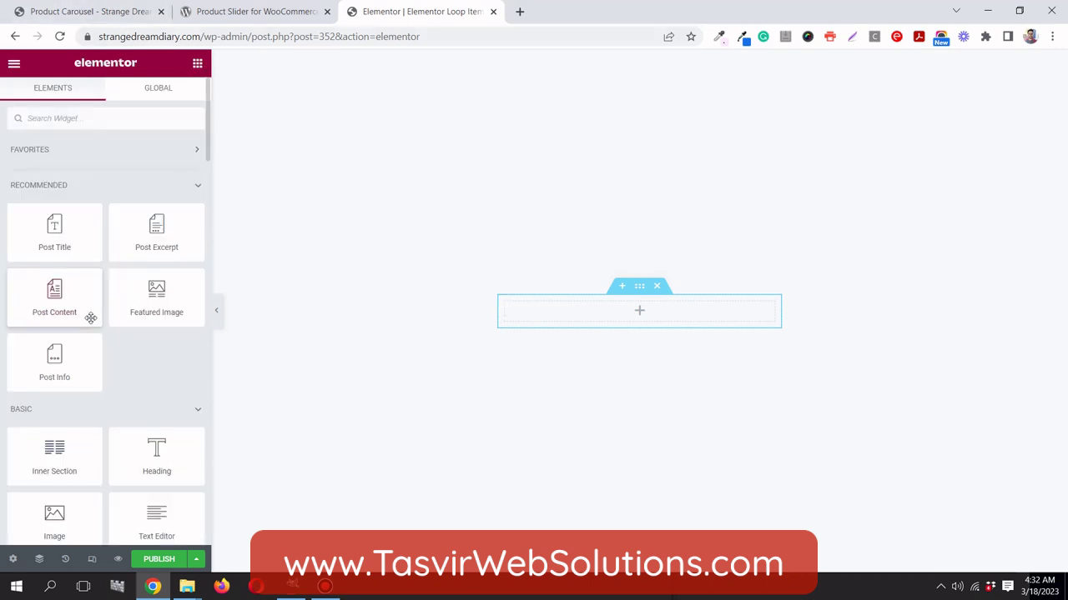
scroll(90, 318, down, 2)
drag(52, 379, 614, 316)
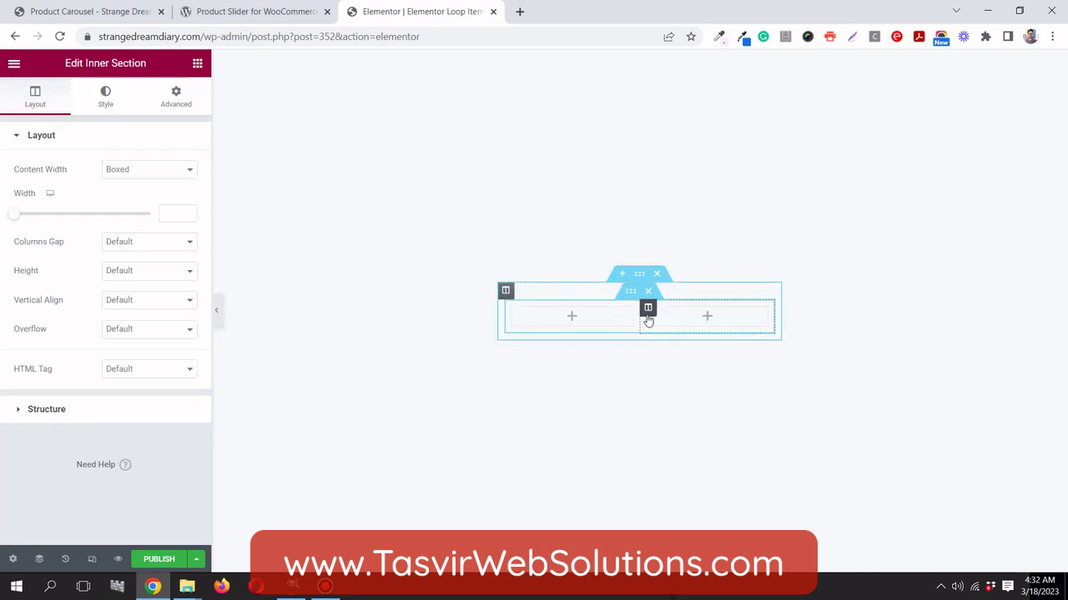
right_click(648, 309)
click(676, 552)
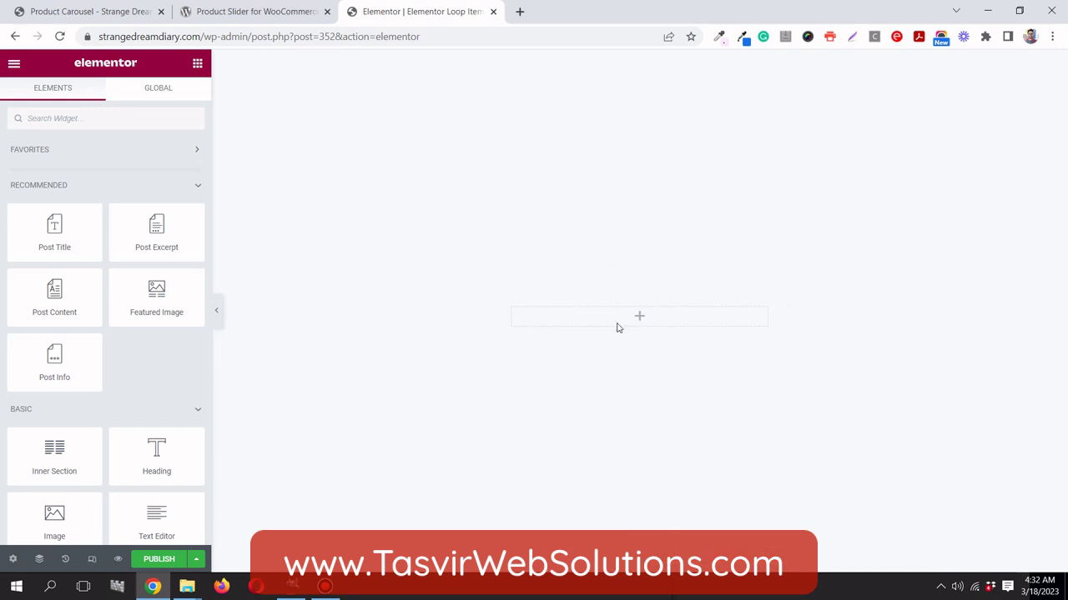
Set the inner section's height to Min Height with a minimum height of 327 px
click(630, 292)
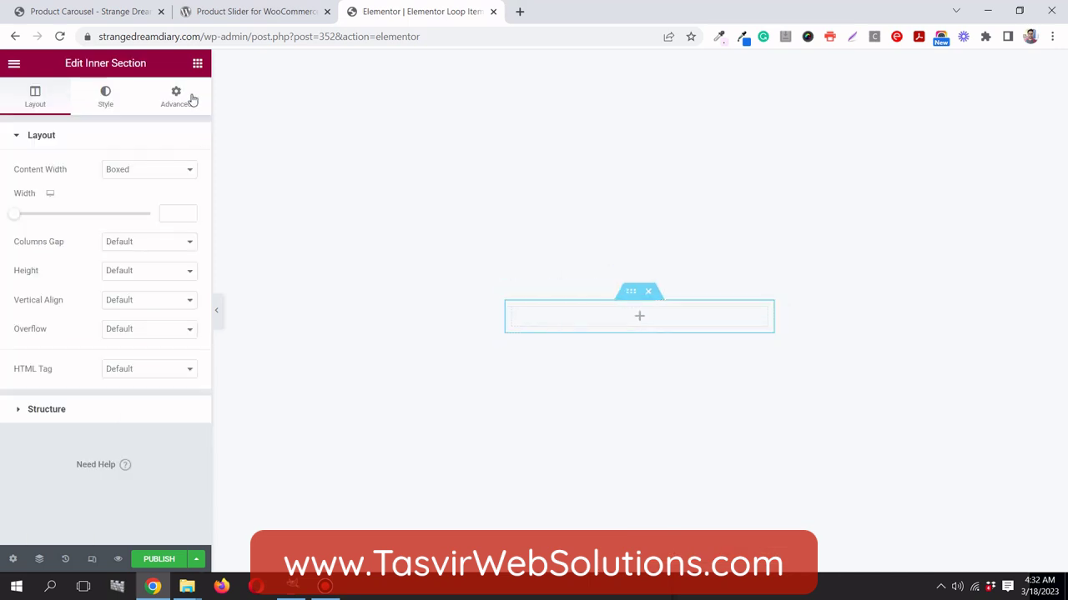
click(176, 96)
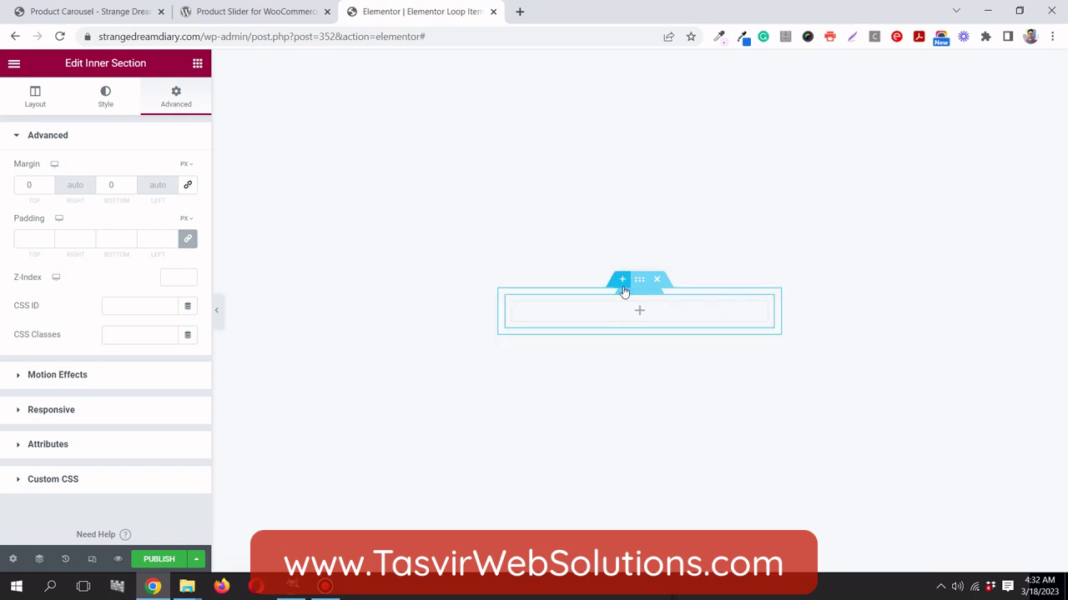
click(621, 280)
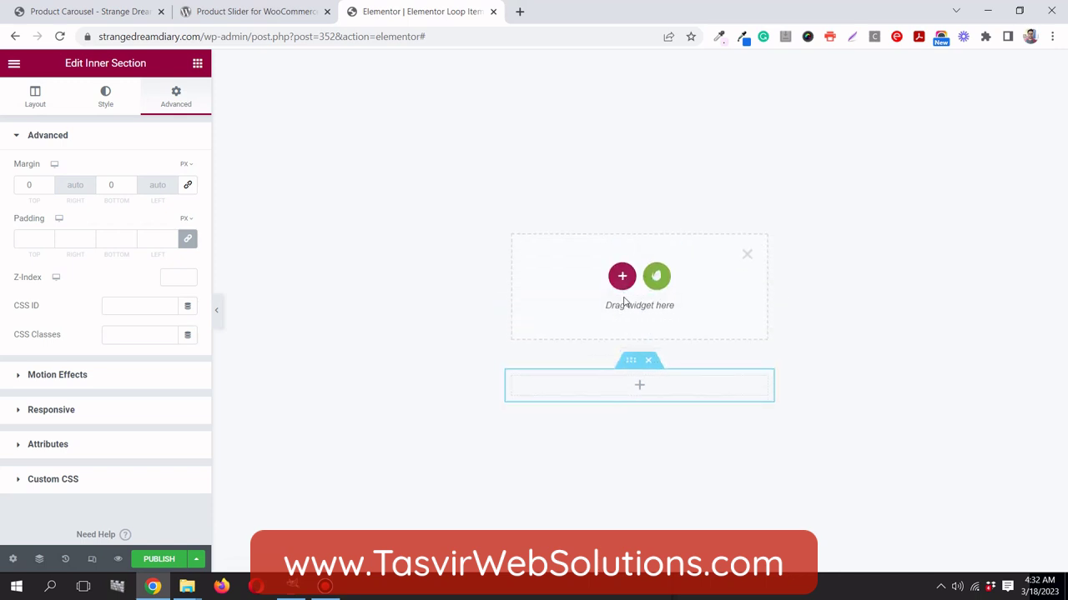
click(747, 254)
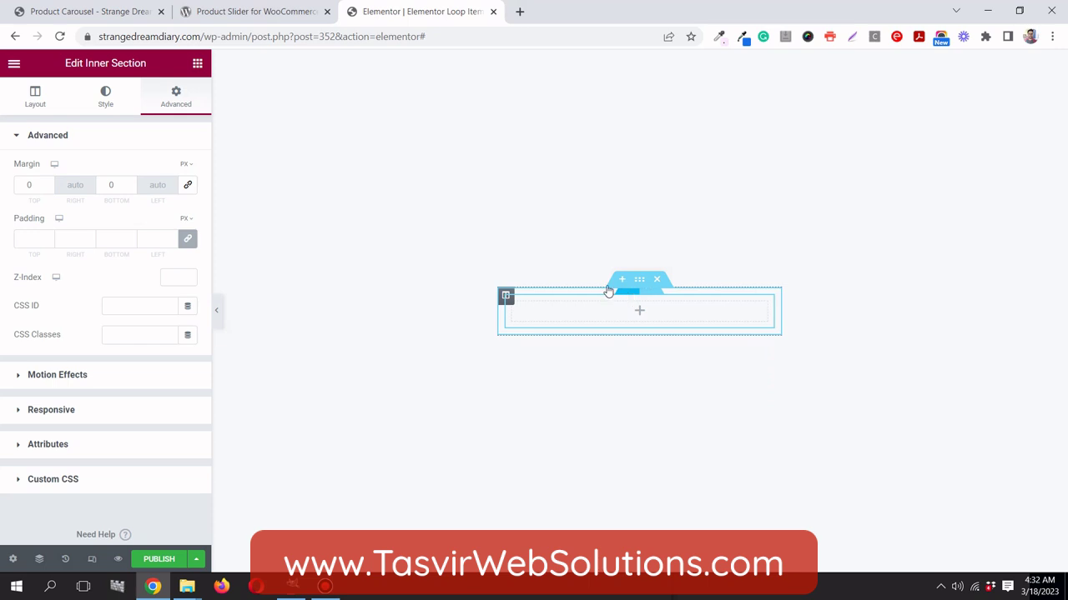
click(50, 105)
click(141, 275)
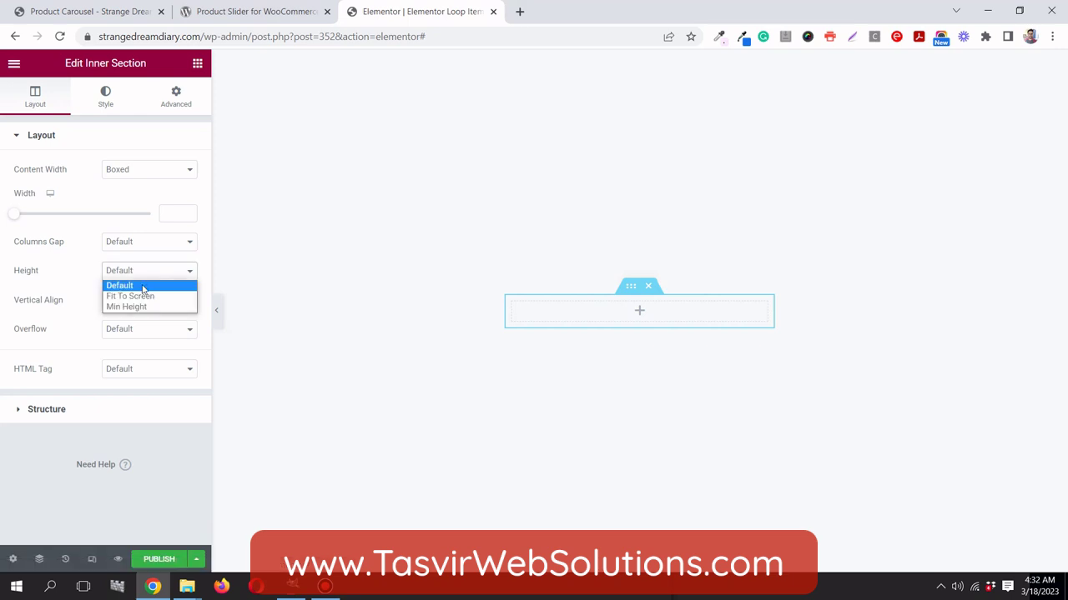
click(125, 307)
drag(50, 317, 45, 316)
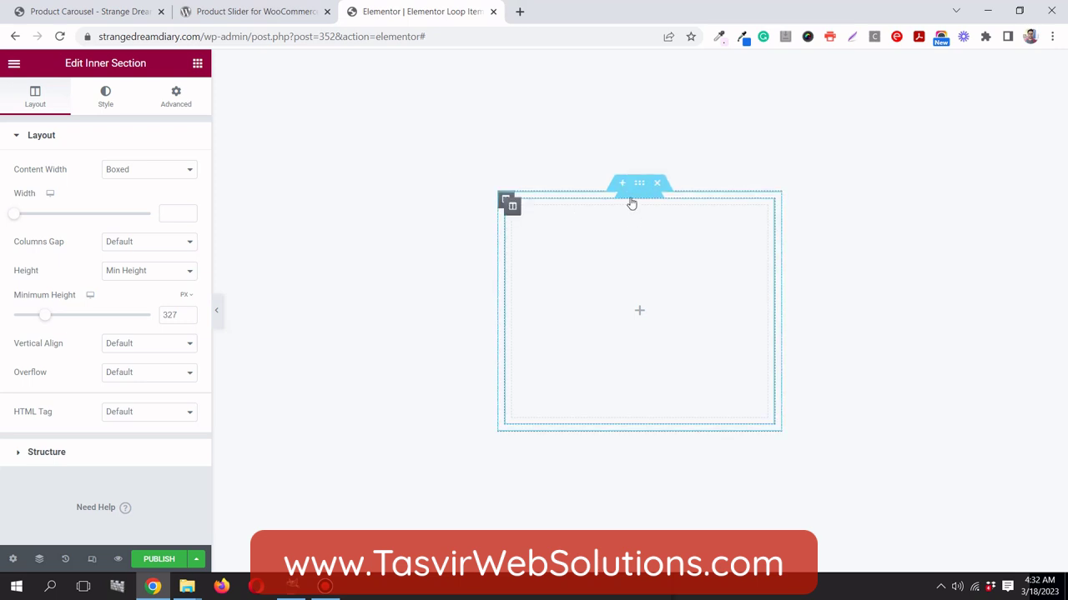
Publish the loop item, then set its query source type to Products and apply it
click(196, 560)
click(160, 558)
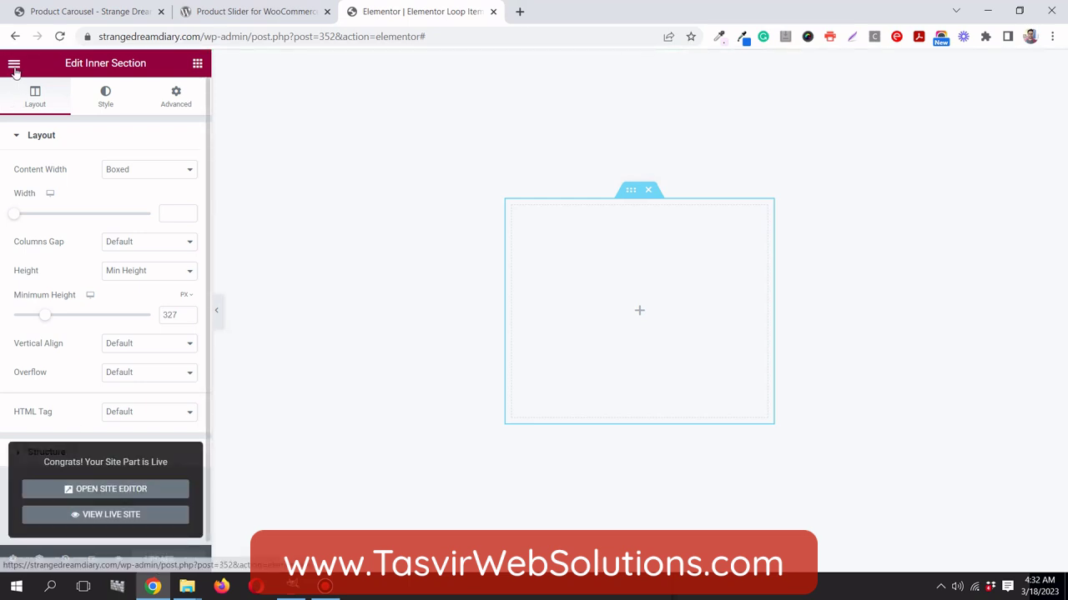
click(12, 558)
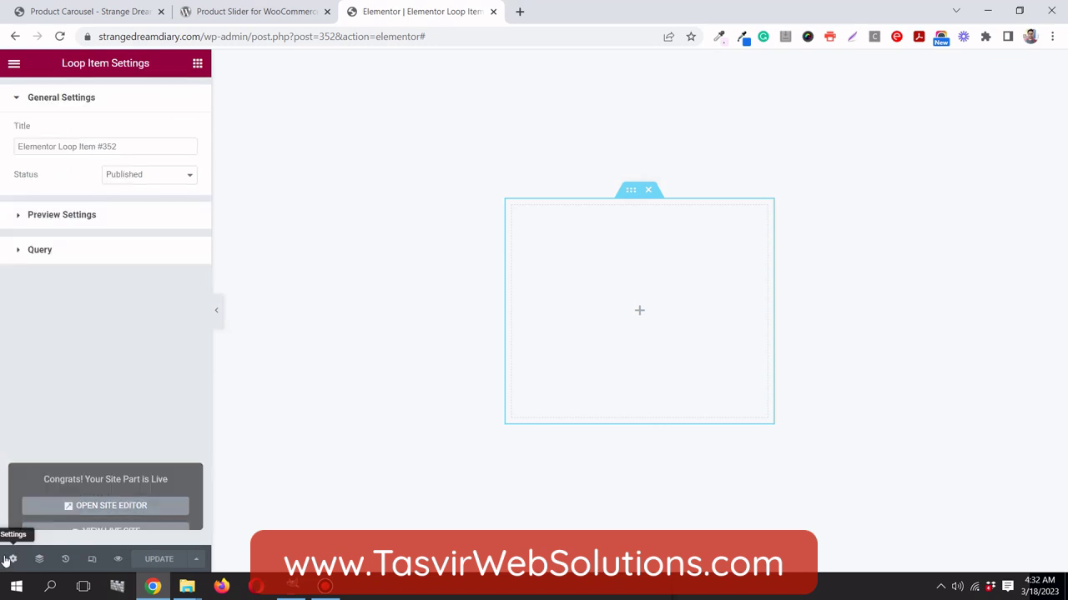
click(84, 260)
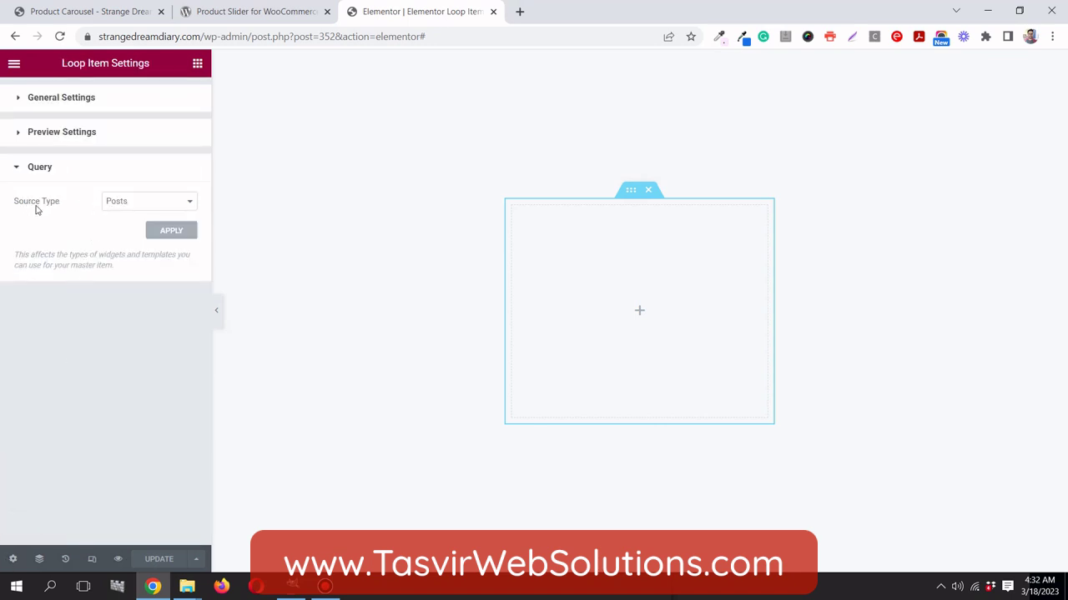
click(129, 208)
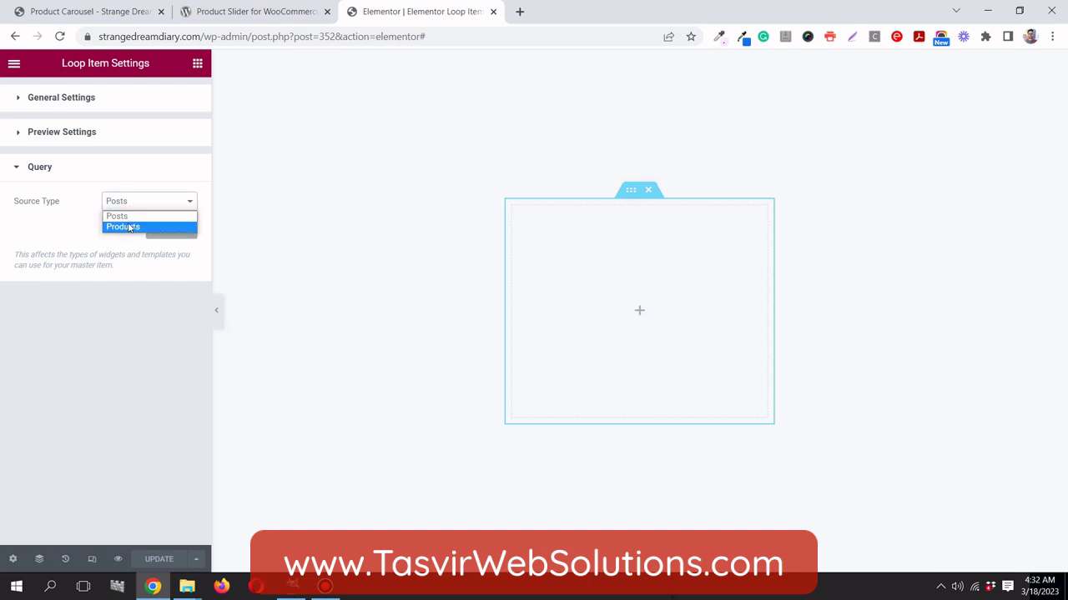
click(133, 226)
click(171, 232)
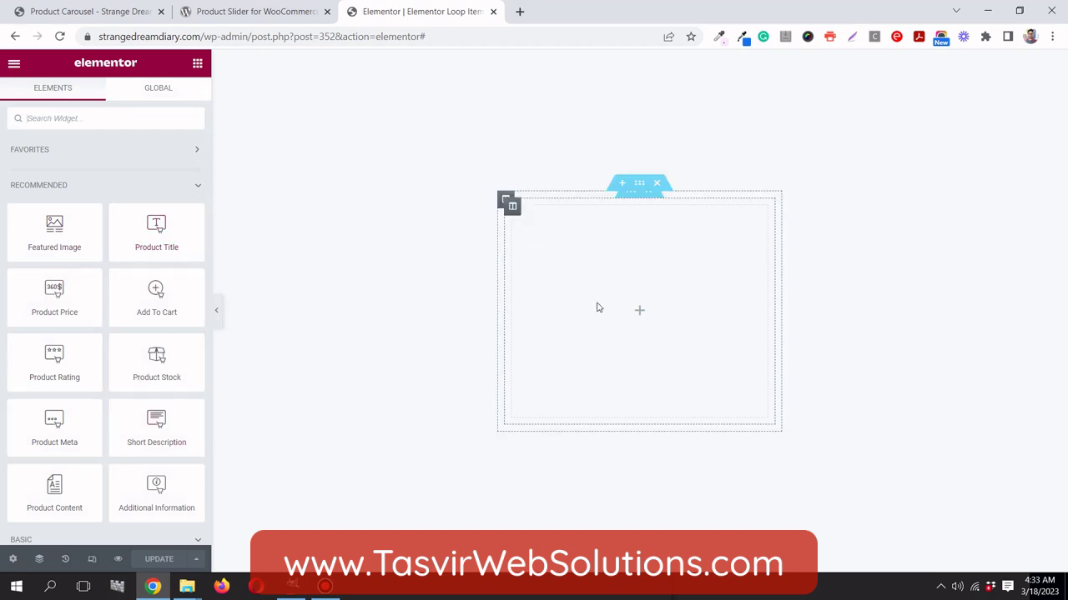
Give the inner section a classic background that uses the dynamic Product Image as its image
click(632, 201)
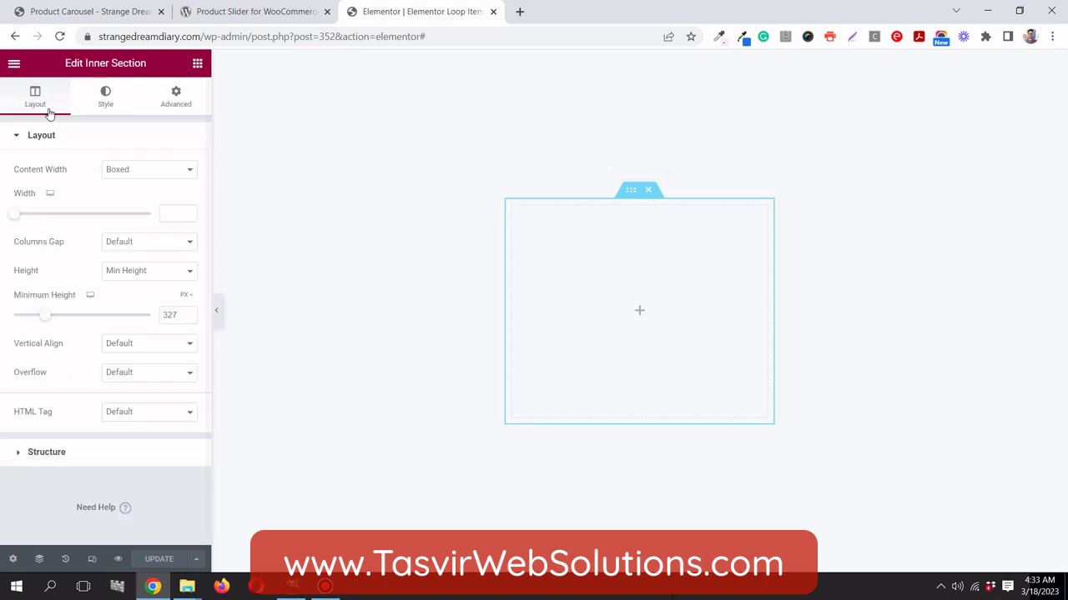
click(96, 99)
click(132, 198)
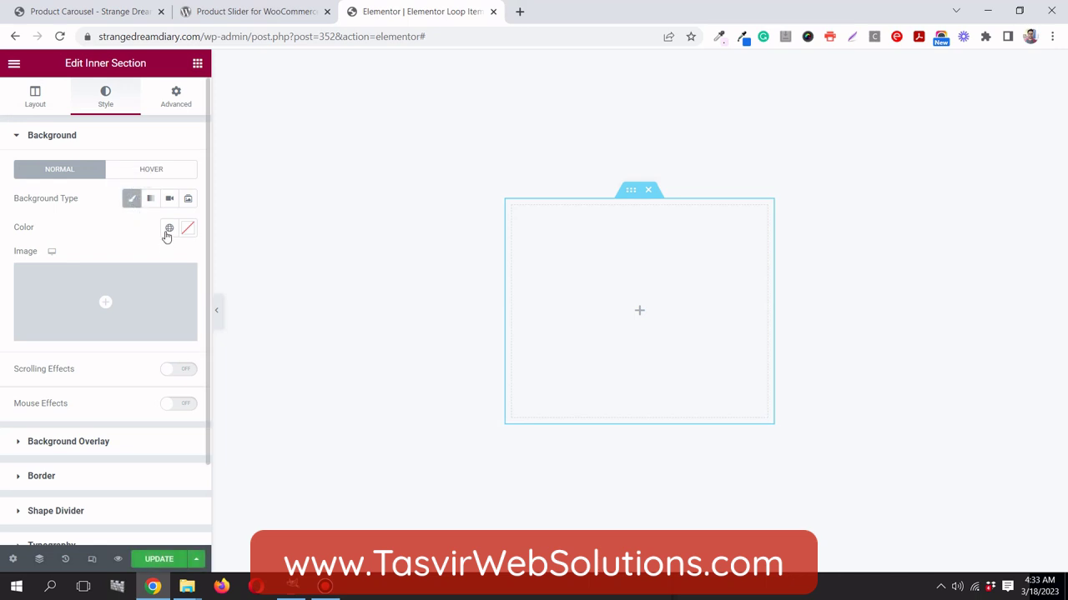
mouse_move(193, 315)
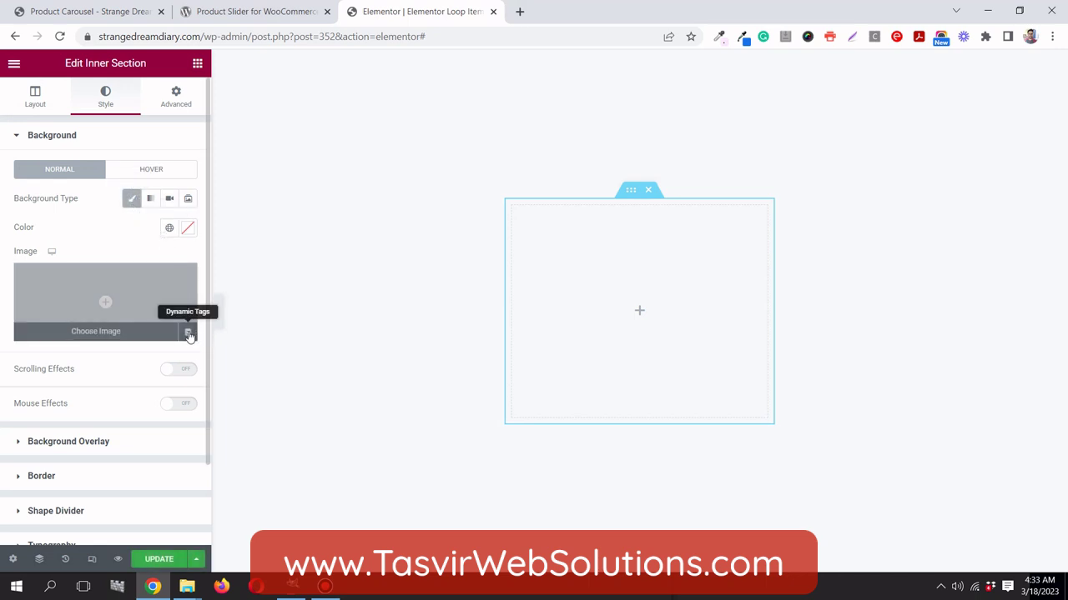
click(188, 334)
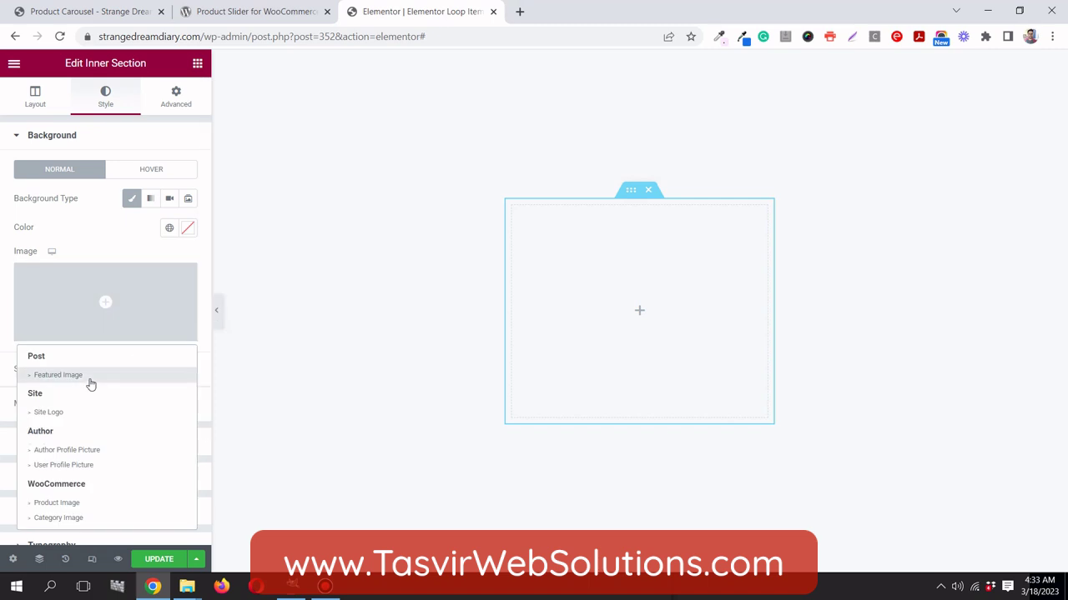
click(58, 503)
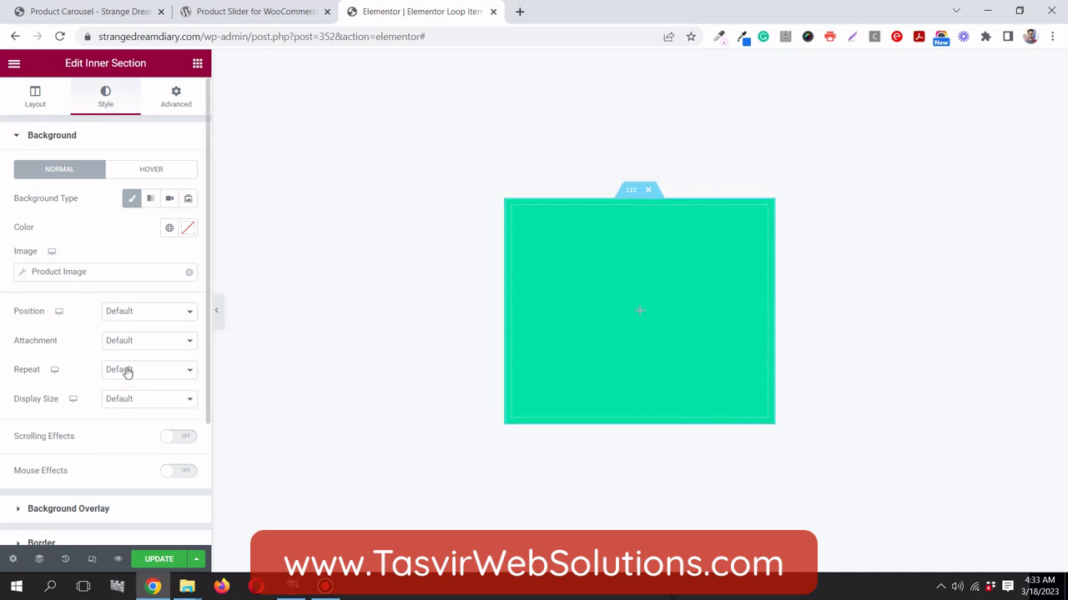
Set the background image's display size to Cover and its position to Center Center
click(129, 409)
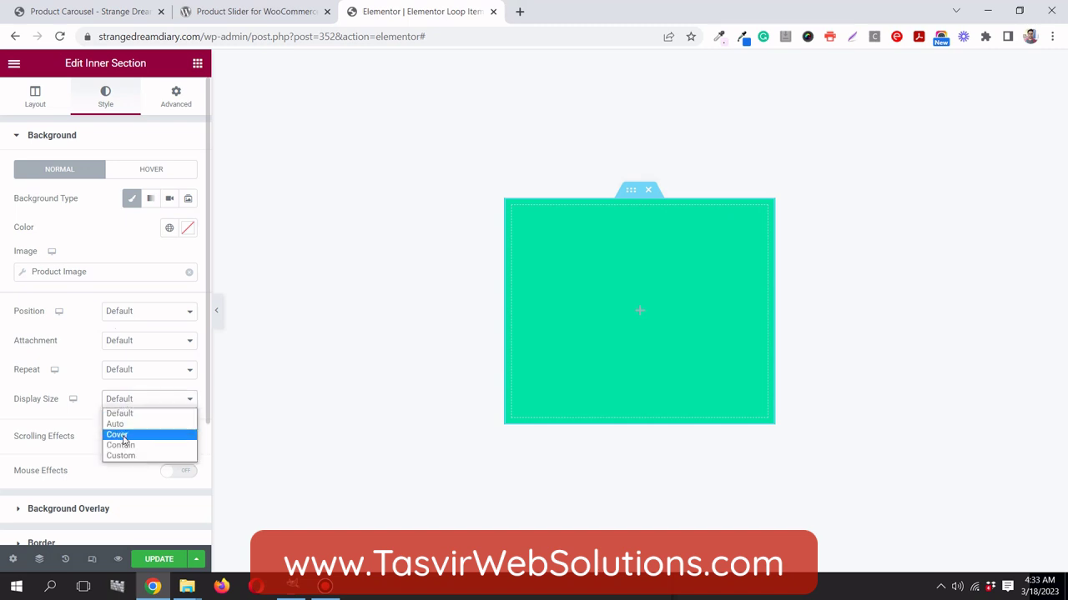
click(121, 435)
click(130, 312)
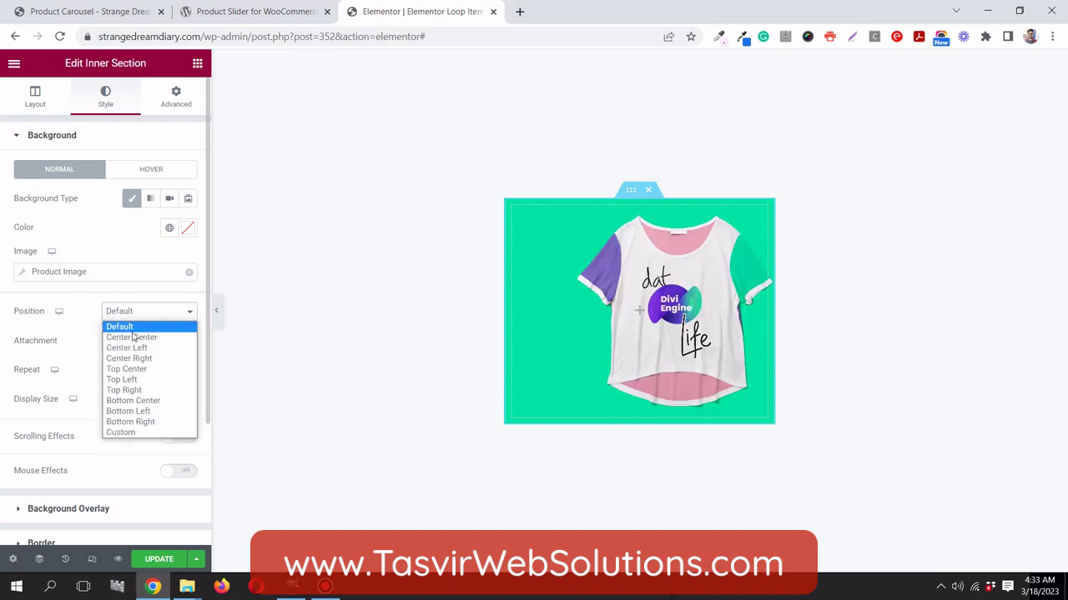
click(131, 338)
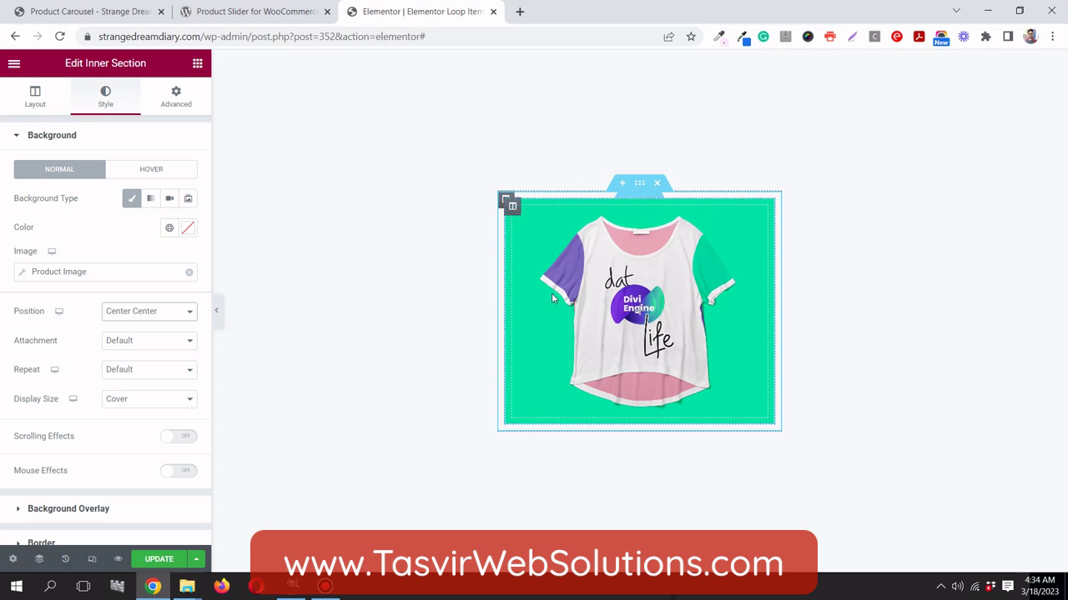
Check the reference carousel page, add a Product Title widget below the image section, and open its style settings
click(115, 11)
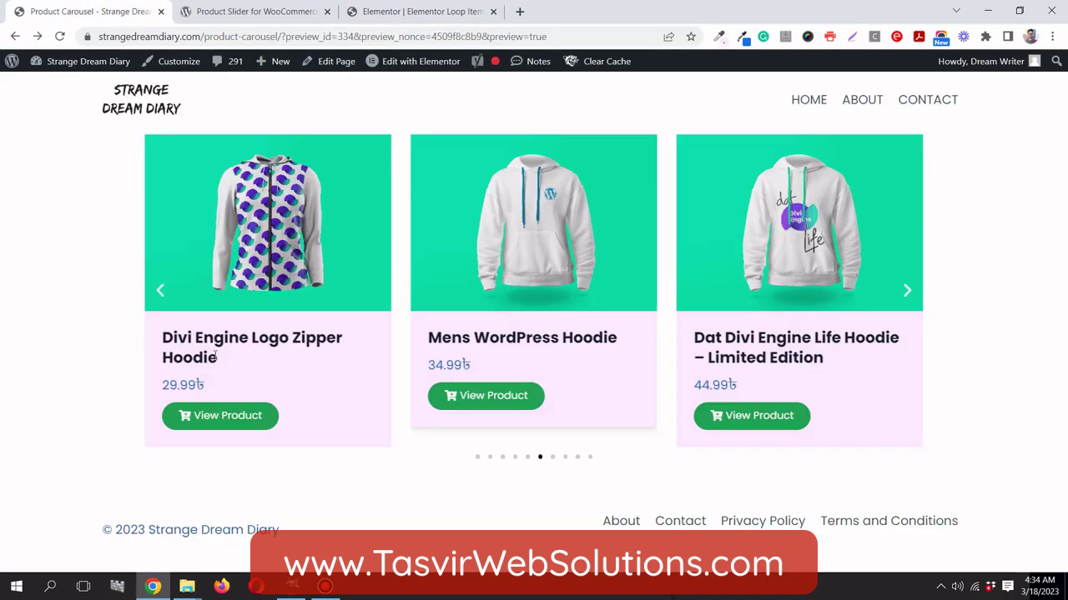
click(452, 11)
click(197, 63)
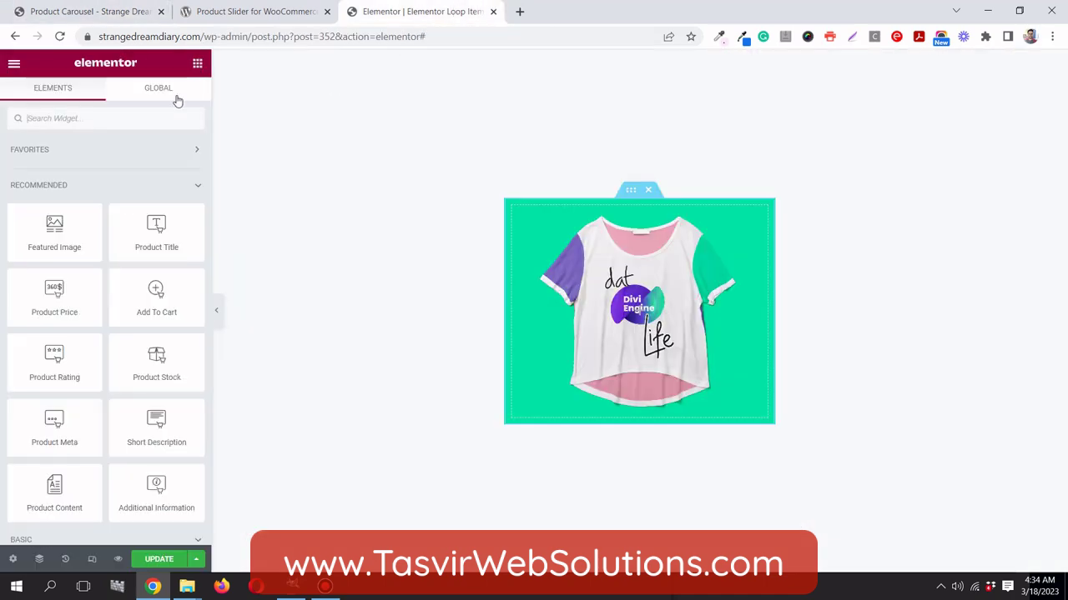
scroll(66, 324, down, 1)
scroll(67, 324, down, 2)
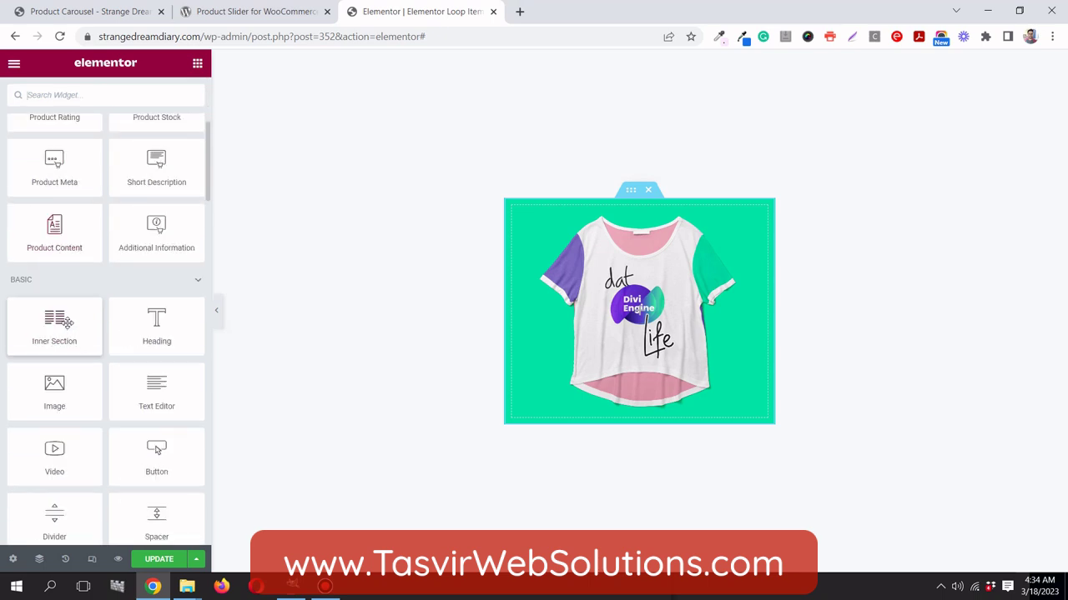
scroll(155, 333, up, 3)
drag(171, 244, 593, 432)
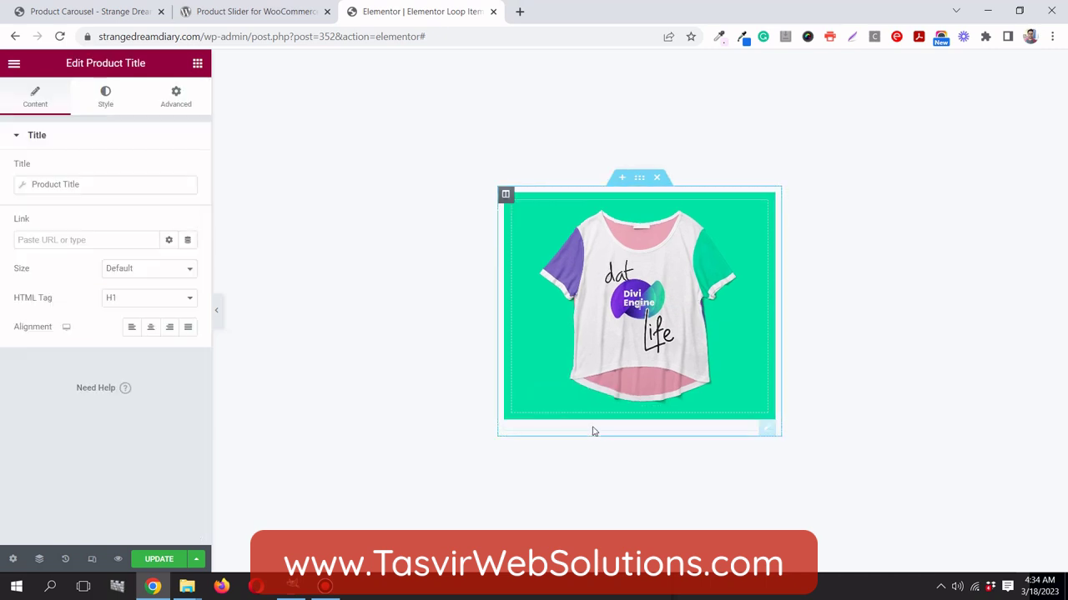
click(92, 100)
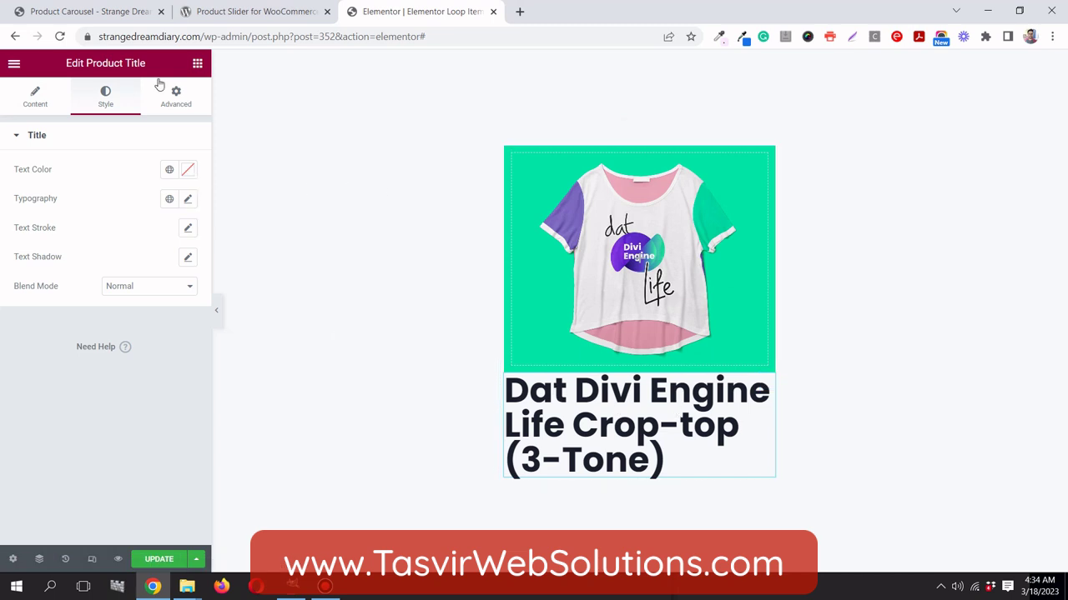
Insert another inner section between the product image and the title, and delete its second column
click(194, 66)
scroll(58, 321, down, 3)
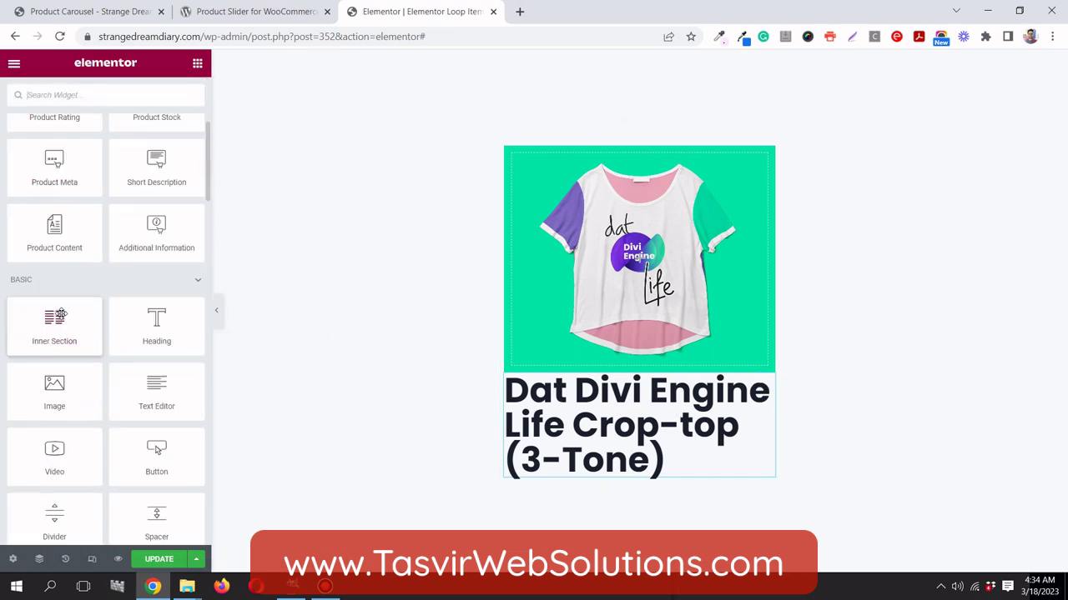
drag(64, 334, 593, 403)
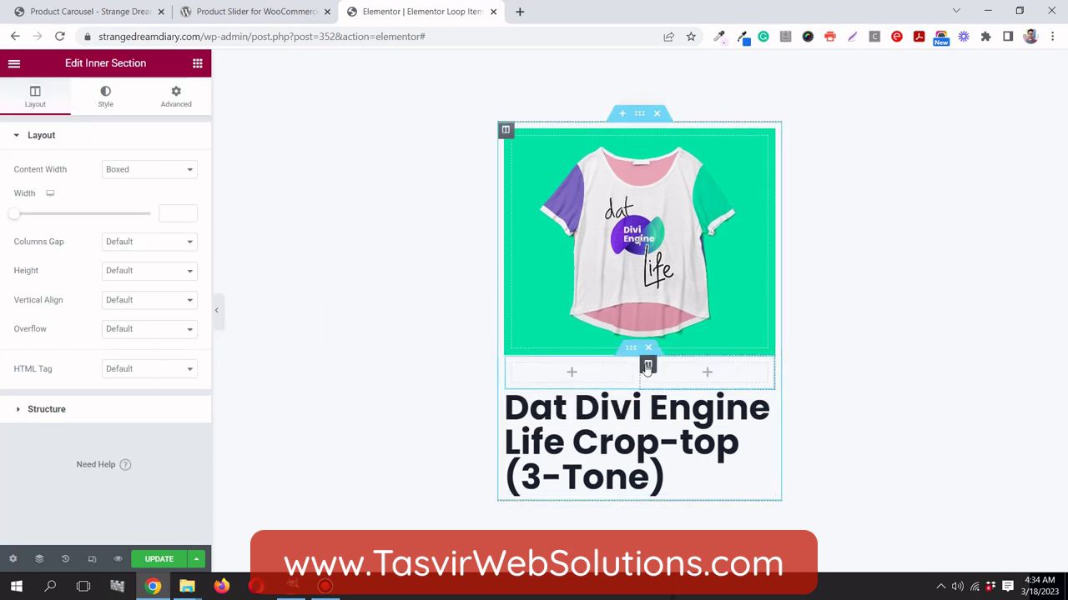
right_click(647, 367)
click(679, 527)
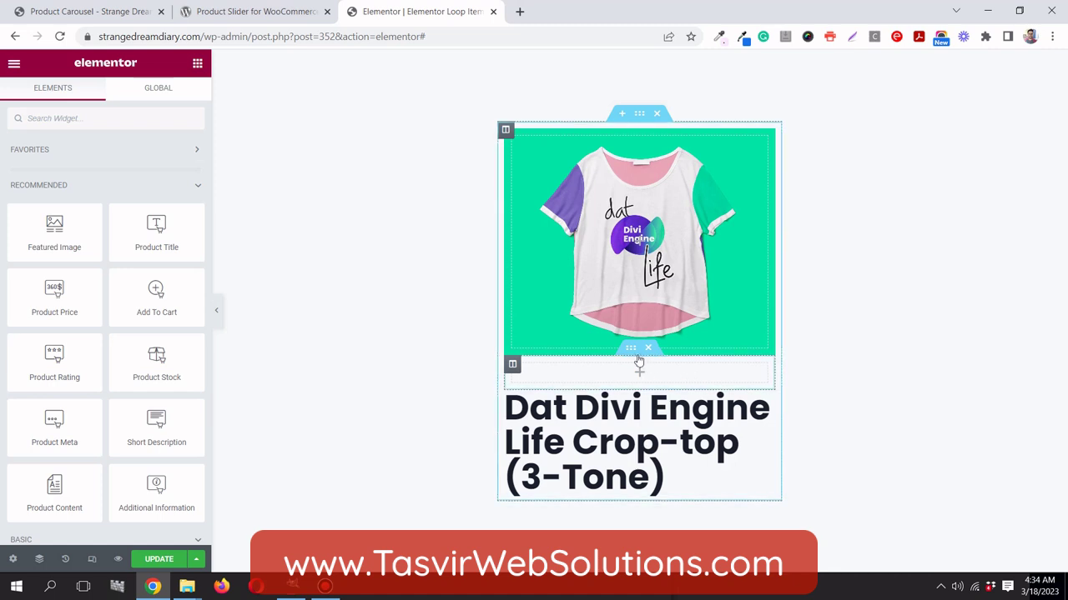
Set the new inner section's padding to 15 px on all sides
click(631, 349)
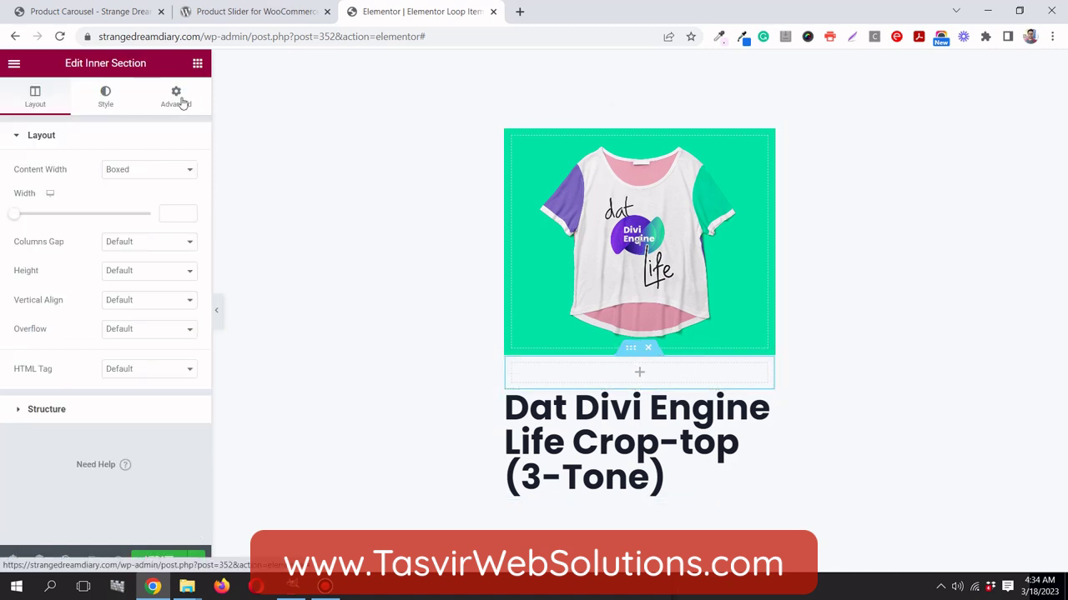
click(176, 98)
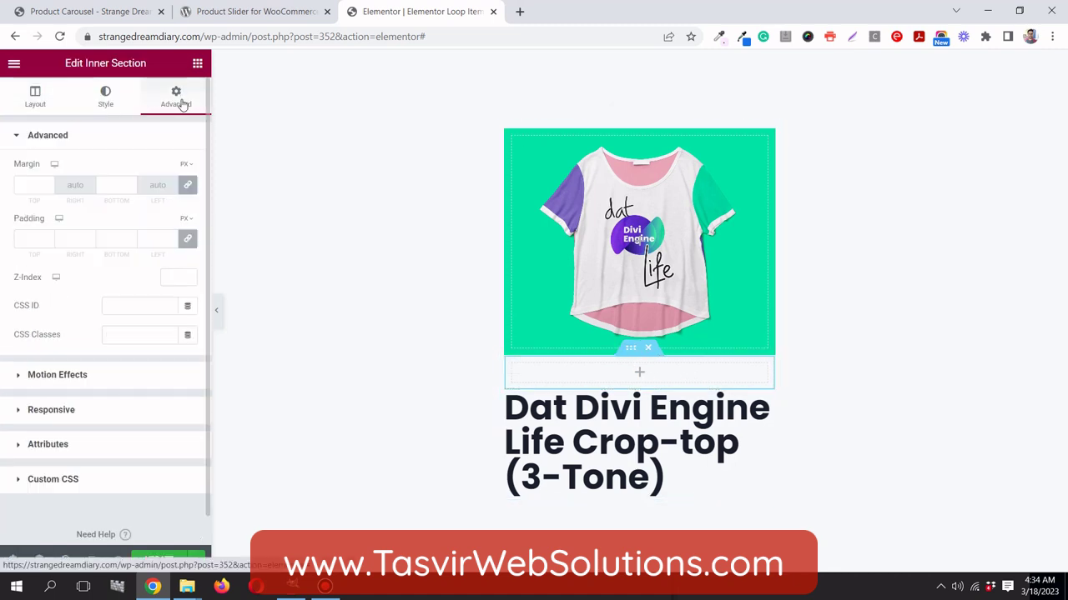
click(22, 243)
text(15)
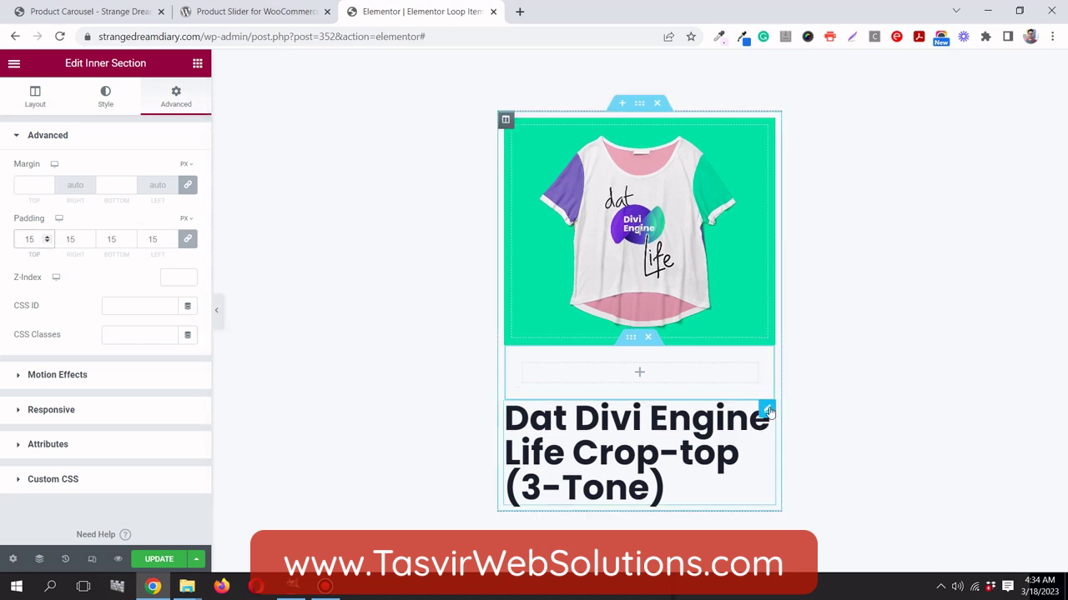
Move the product title into the padded inner section and set its font size to 25 px
drag(766, 410, 675, 430)
click(188, 199)
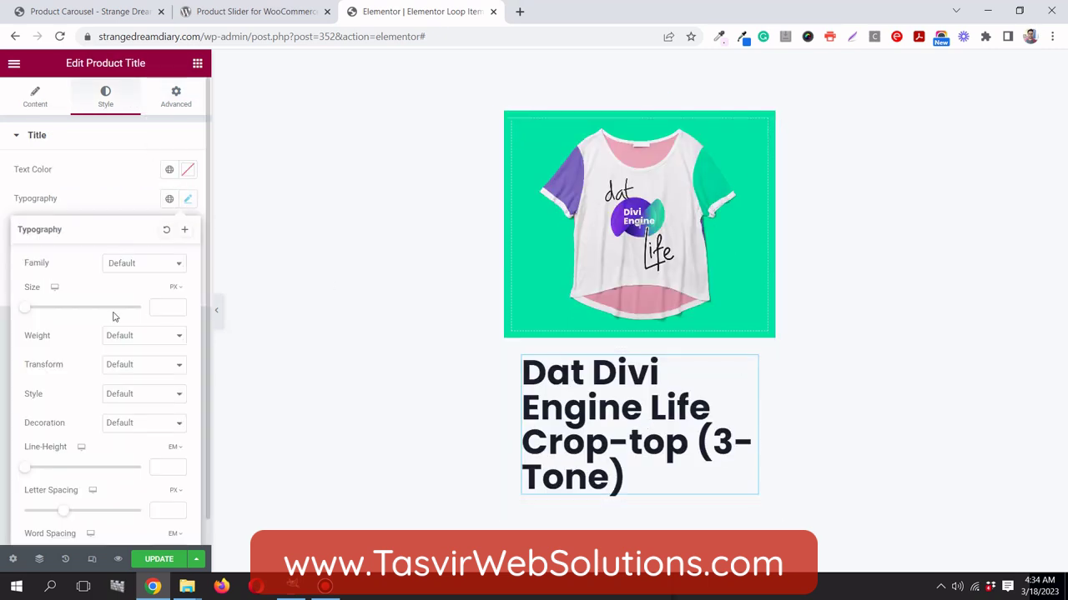
click(155, 307)
text(1)
text(0)
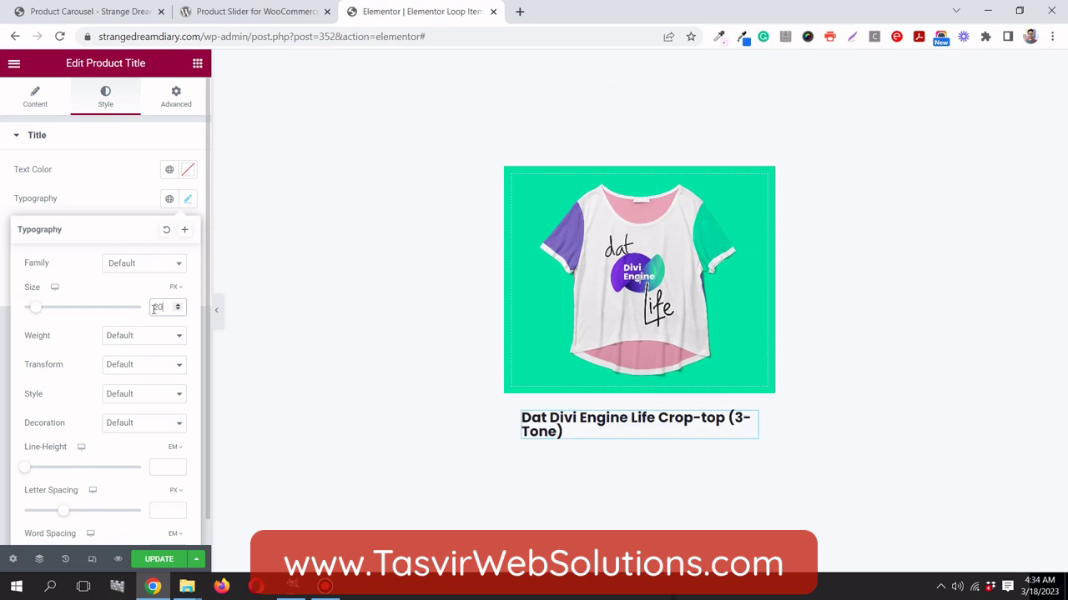
text(25)
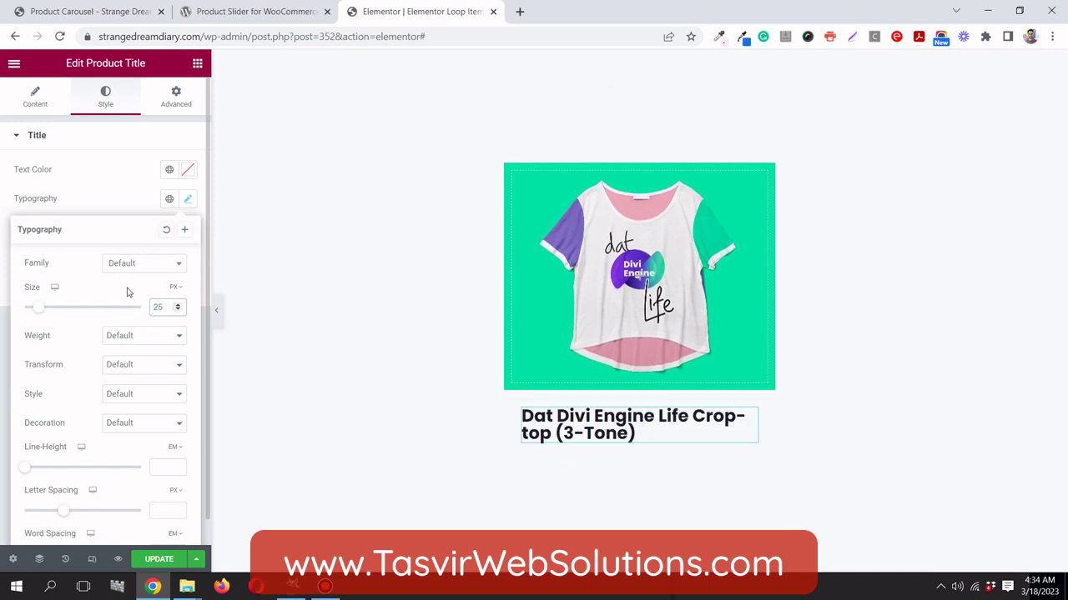
Set the product title's line height to 1.3 em
click(162, 469)
text(1.5)
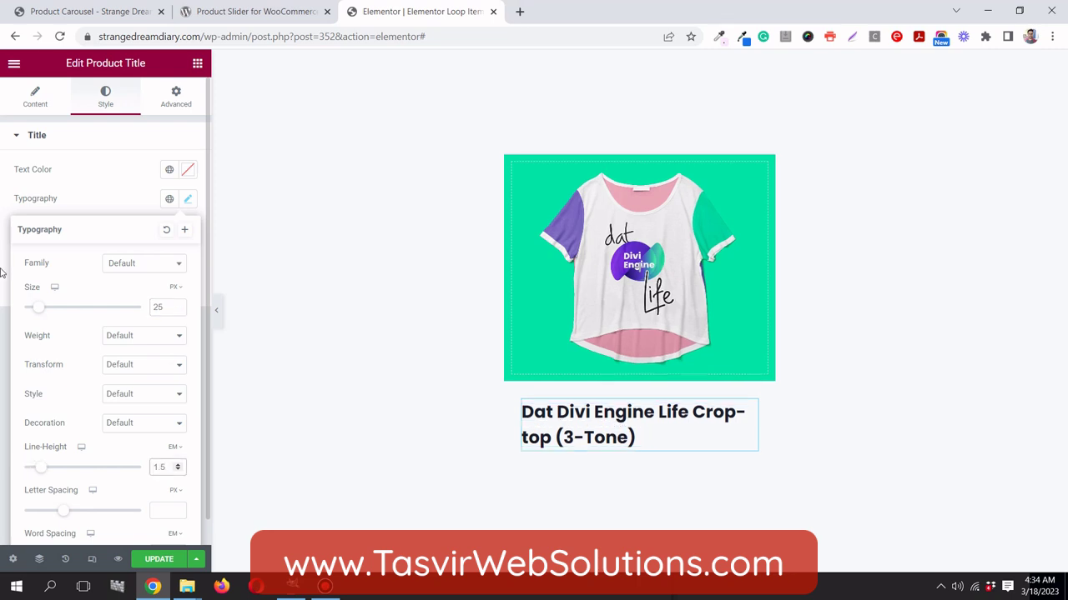
click(178, 471)
click(177, 471)
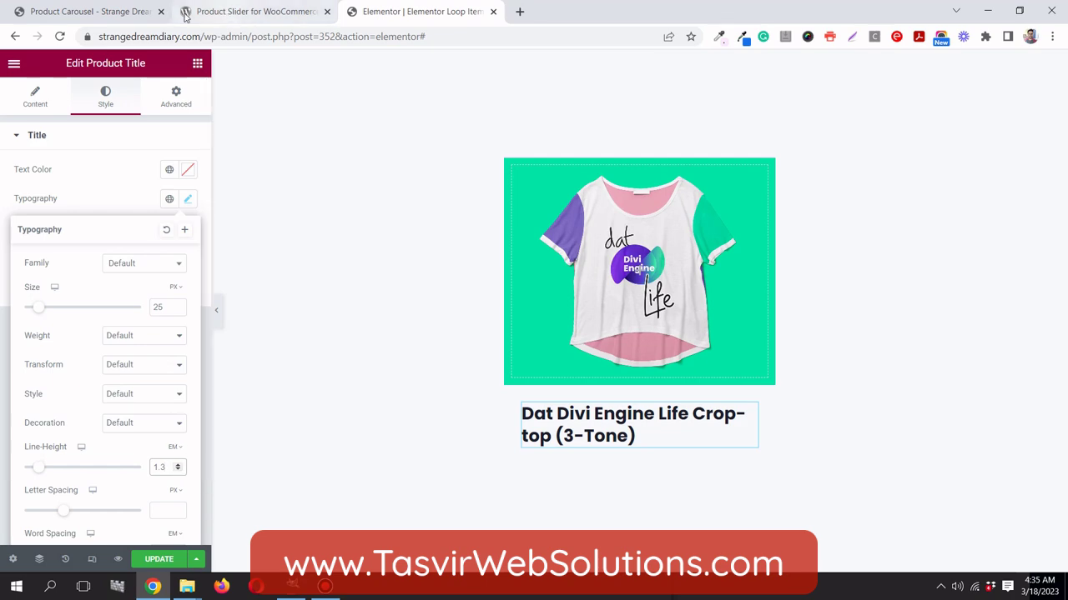
Check the reference carousel page and add a Product Price widget beneath the title in the inner section
click(117, 14)
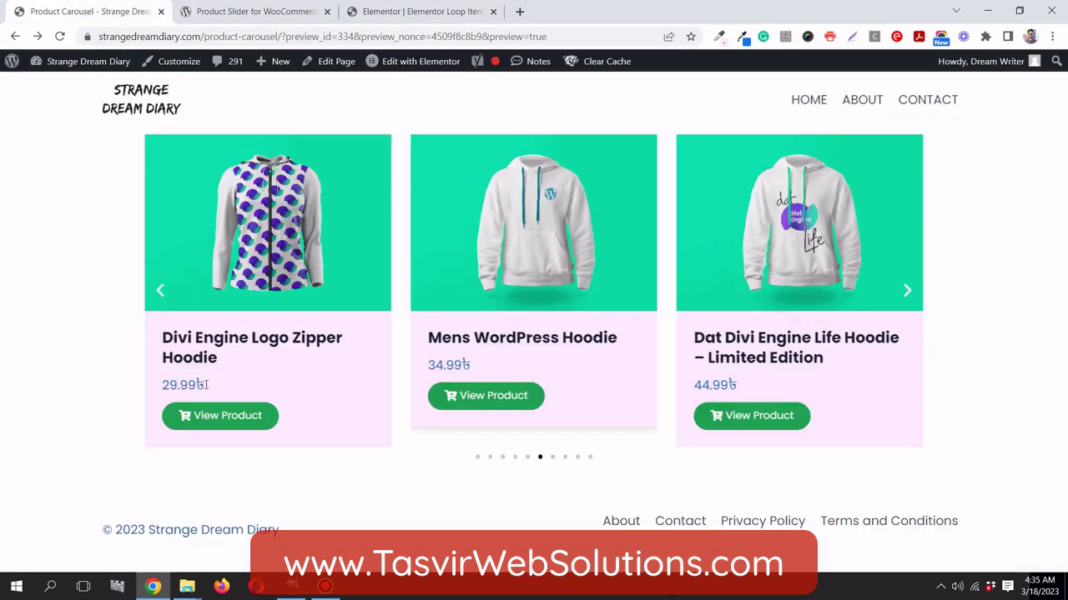
click(388, 20)
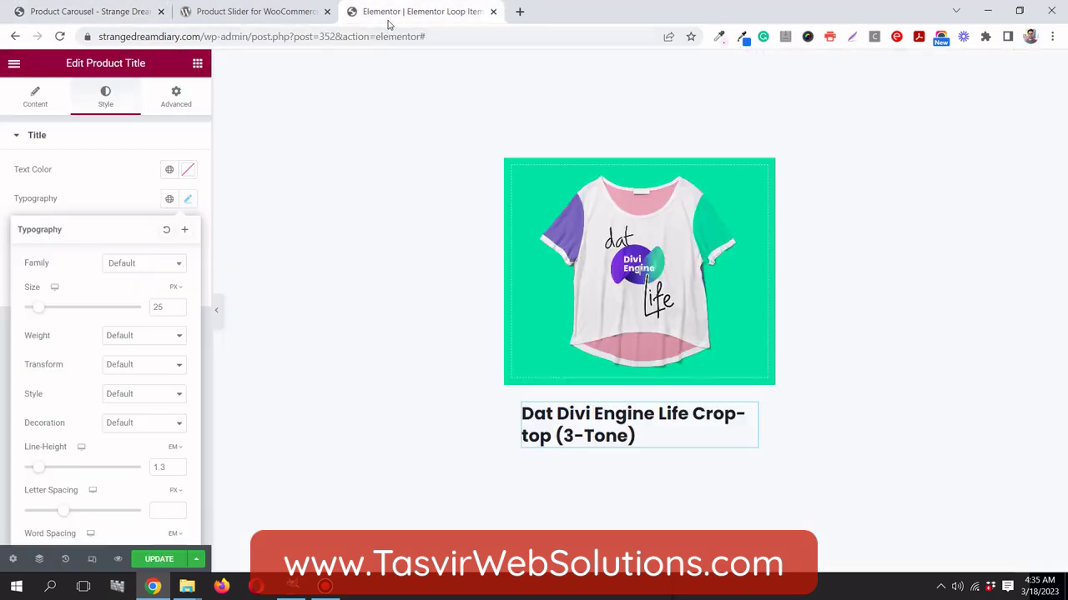
click(197, 64)
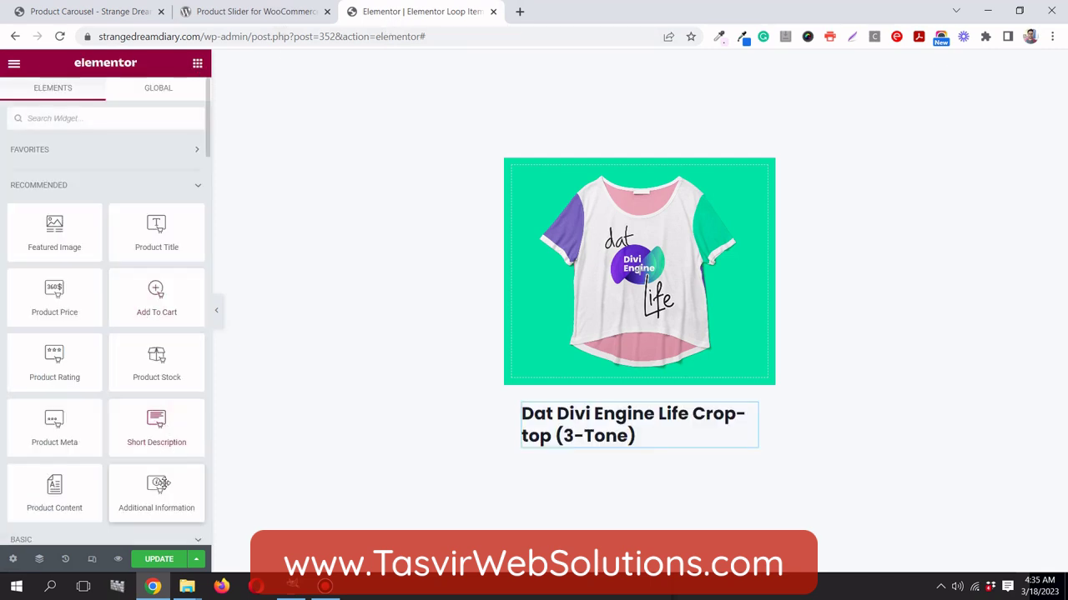
drag(52, 293, 570, 442)
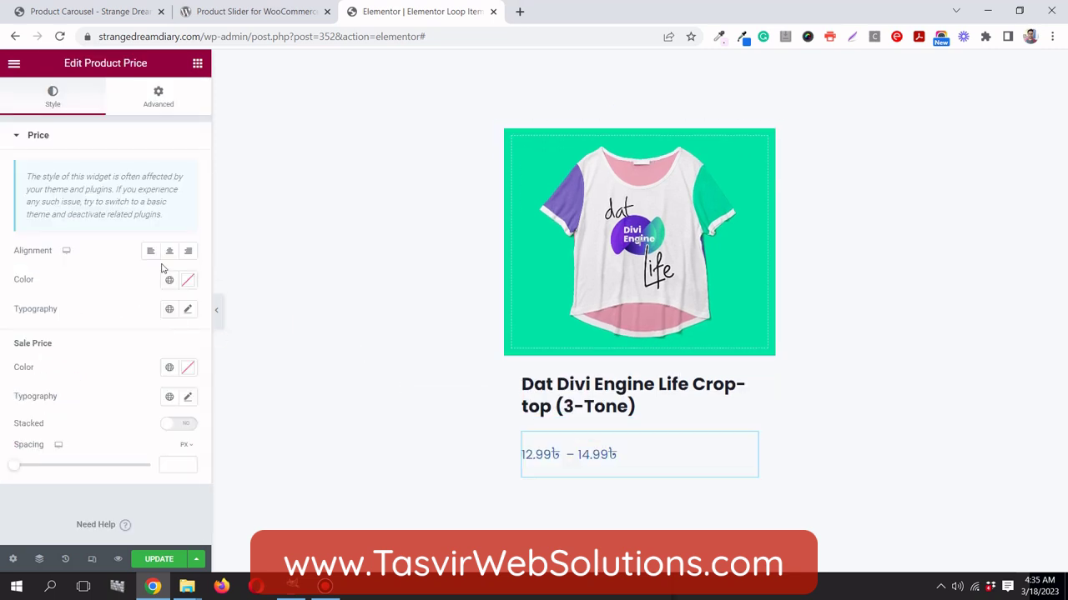
Check the reference carousel page again and add a Button widget below the inner section holding the title and price
click(99, 15)
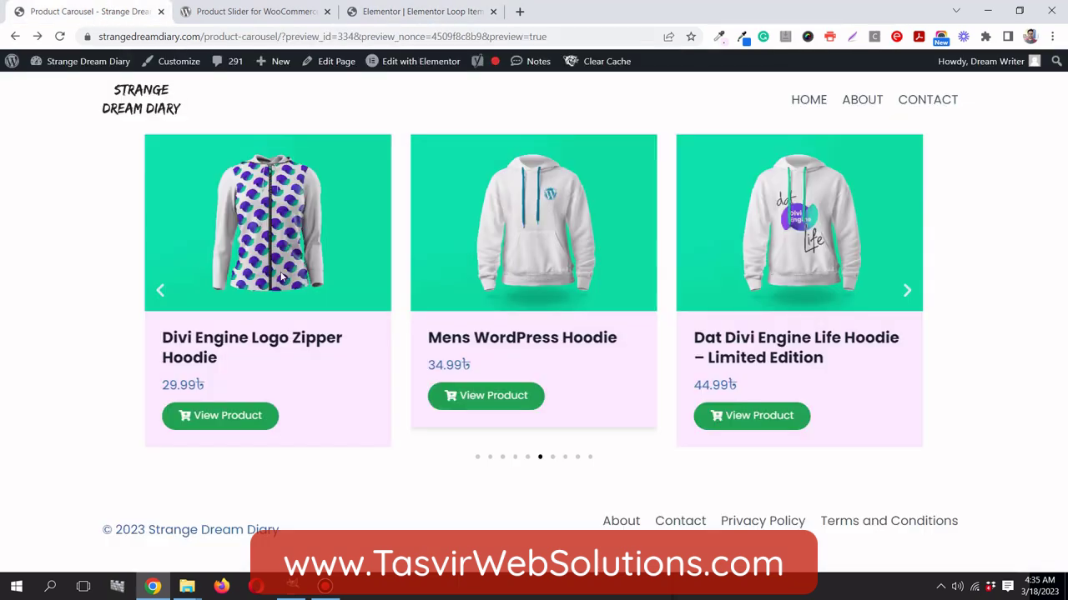
click(377, 12)
click(198, 63)
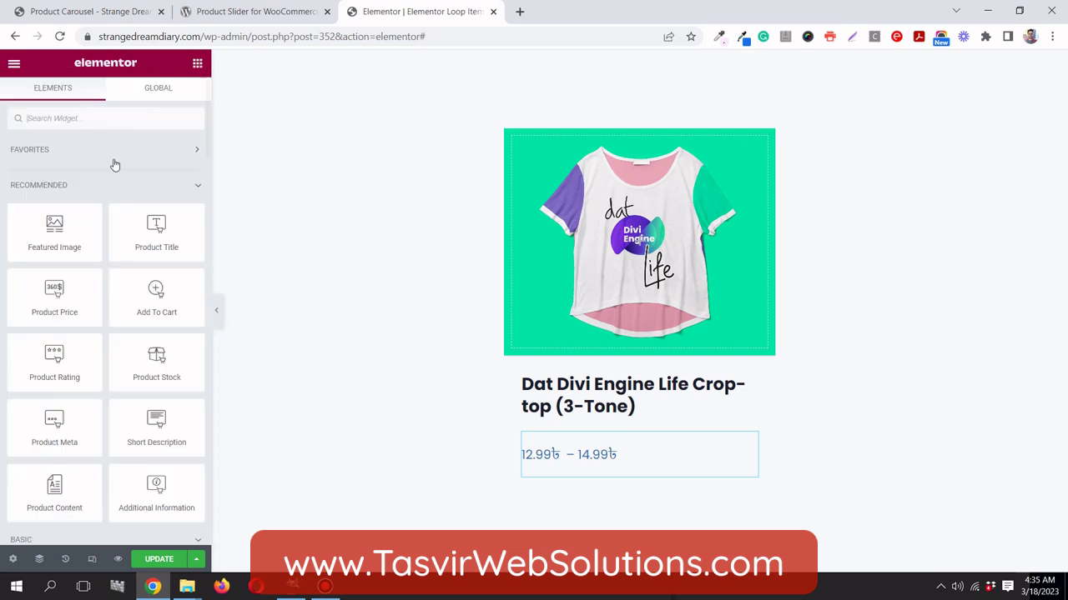
scroll(67, 234, down, 4)
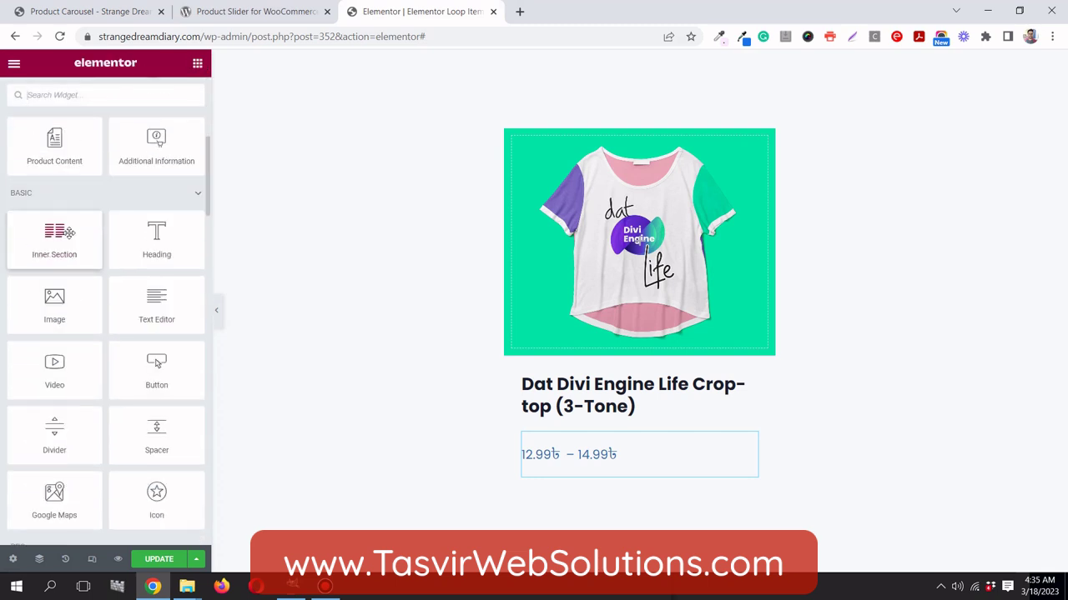
scroll(69, 233, up, 4)
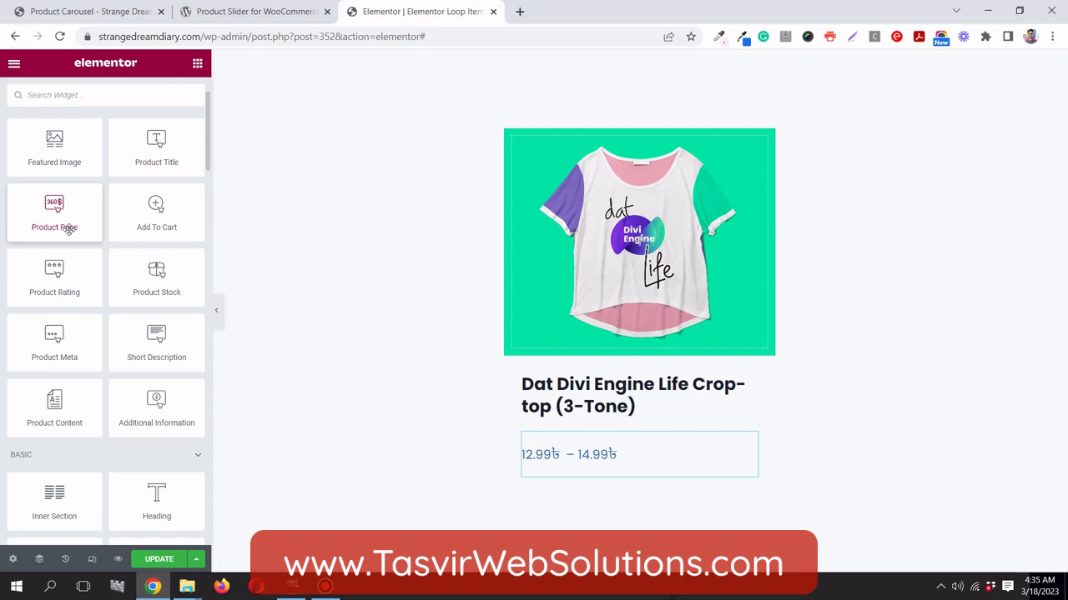
scroll(69, 230, down, 2)
drag(159, 450, 594, 480)
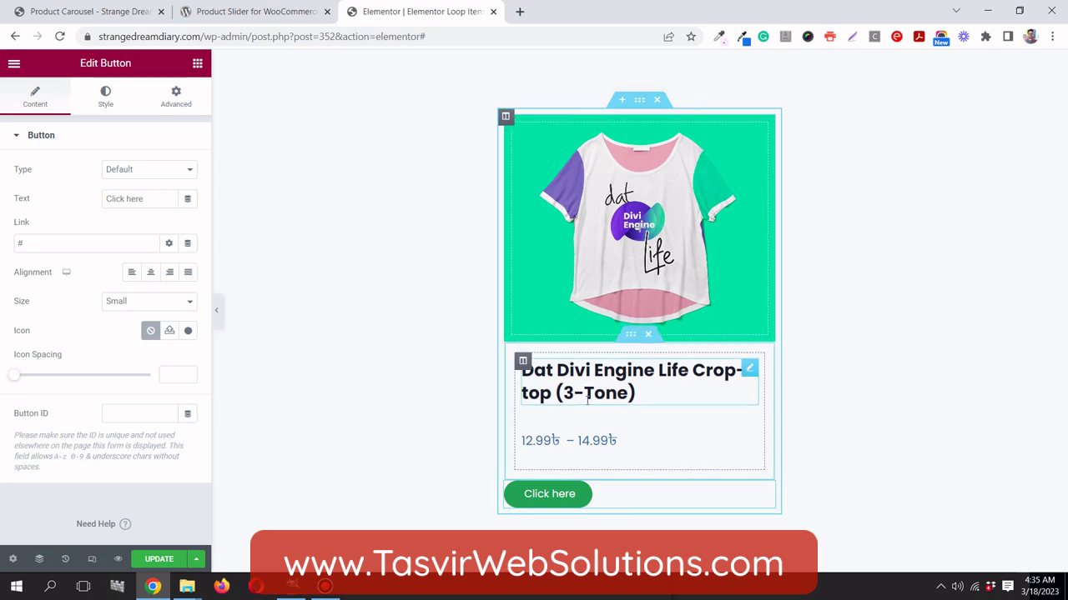
click(190, 200)
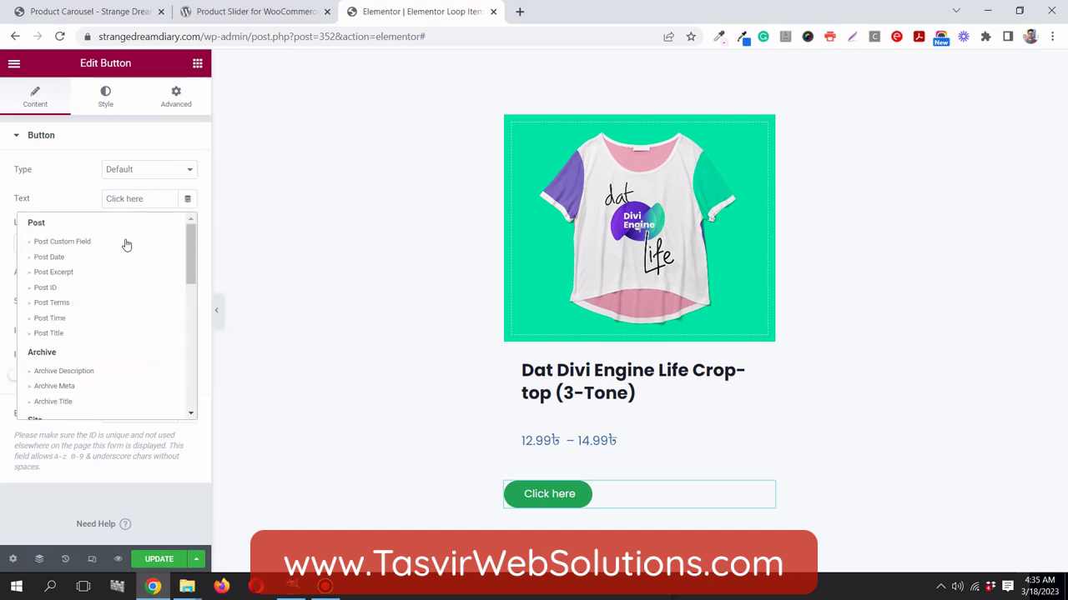
scroll(123, 245, down, 5)
scroll(124, 248, down, 4)
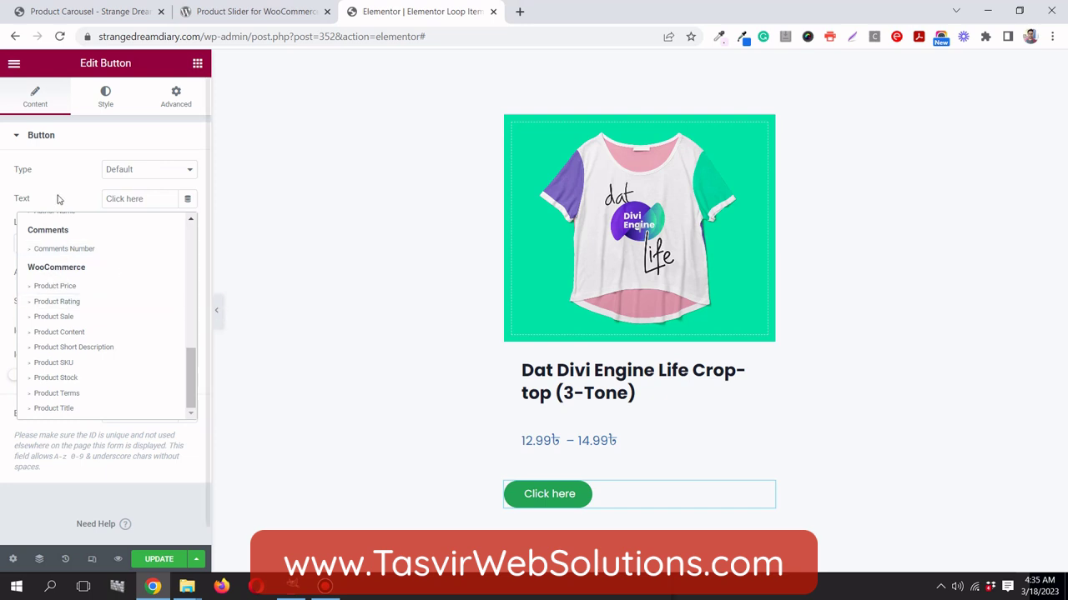
click(203, 288)
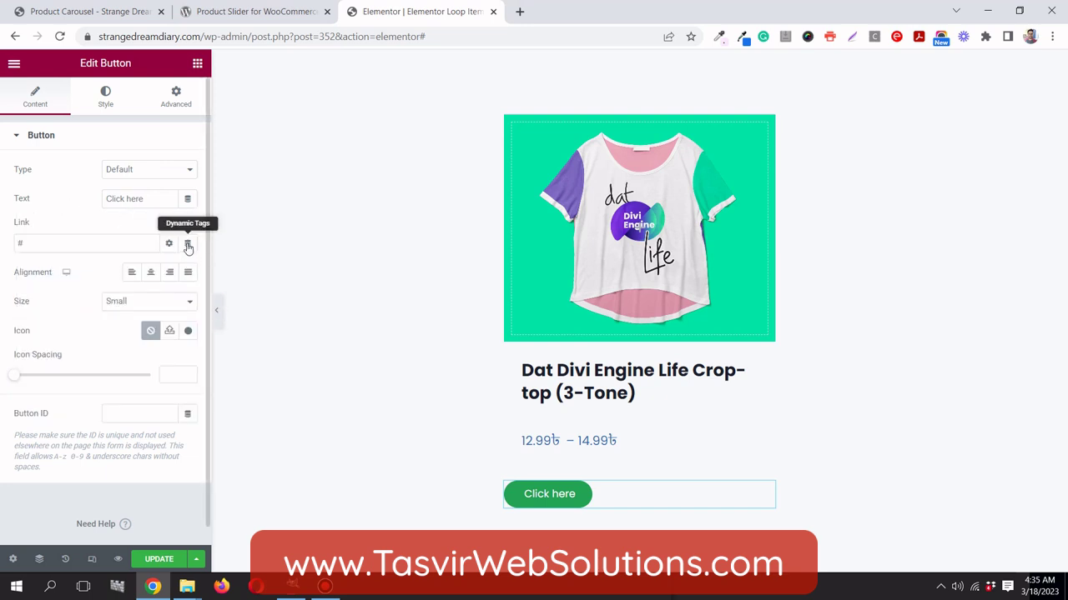
Change the button's text to "View Product"
double_click(147, 205)
triple_click(147, 203)
text(Vi)
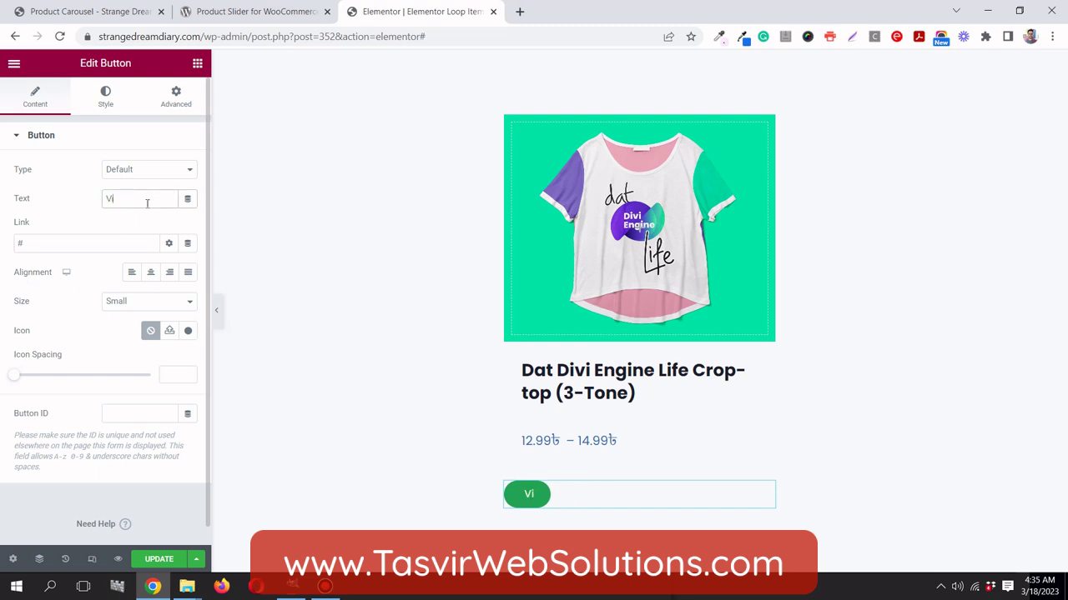
text(ew Prod)
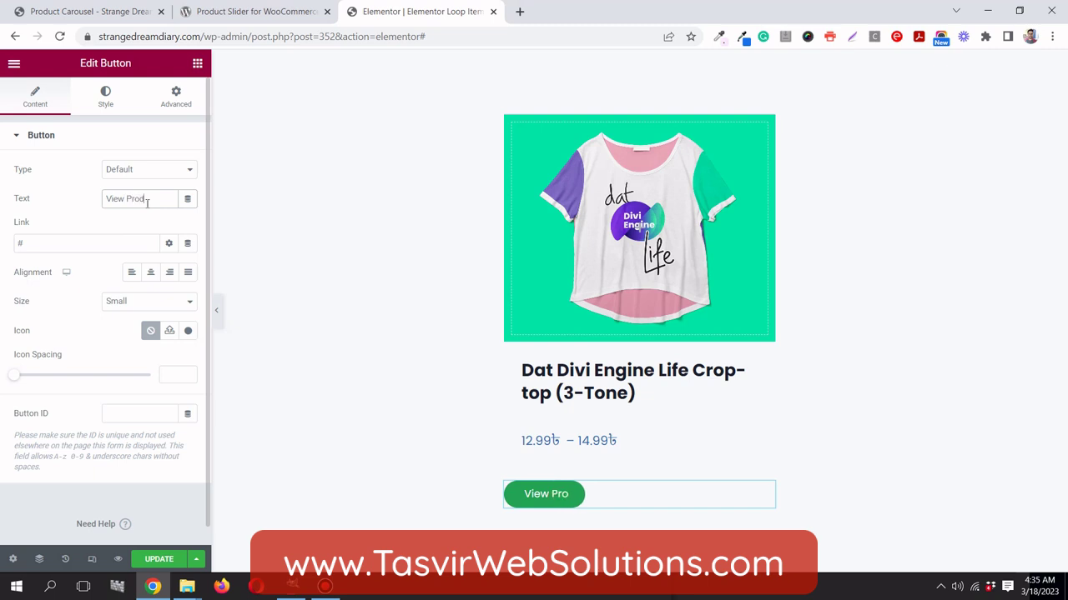
text(uct)
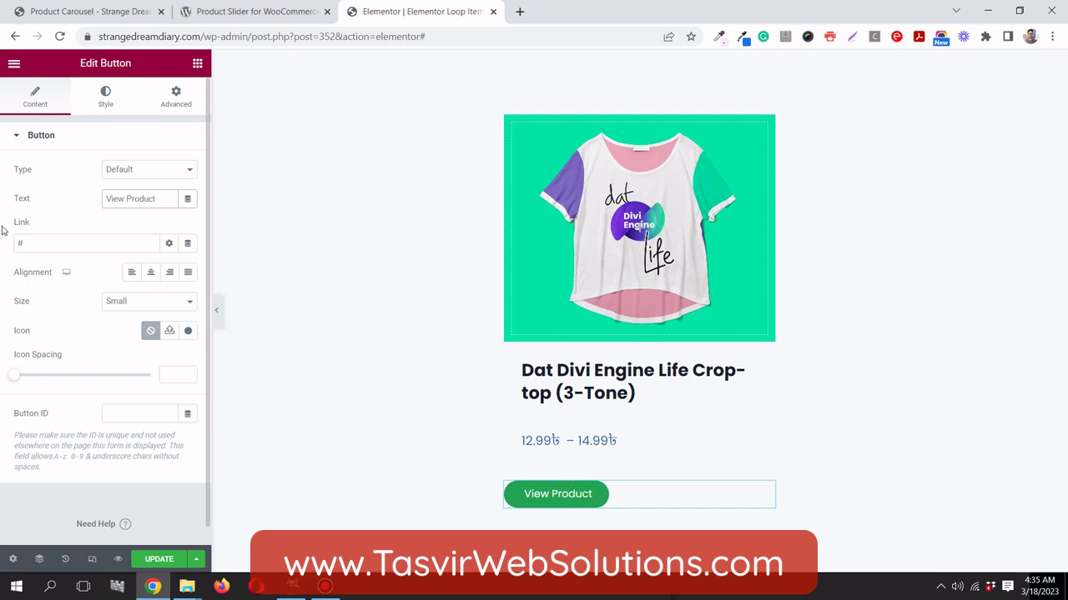
Search the icon library for "cart" and add the Cart plus icon to the View Product button
click(189, 332)
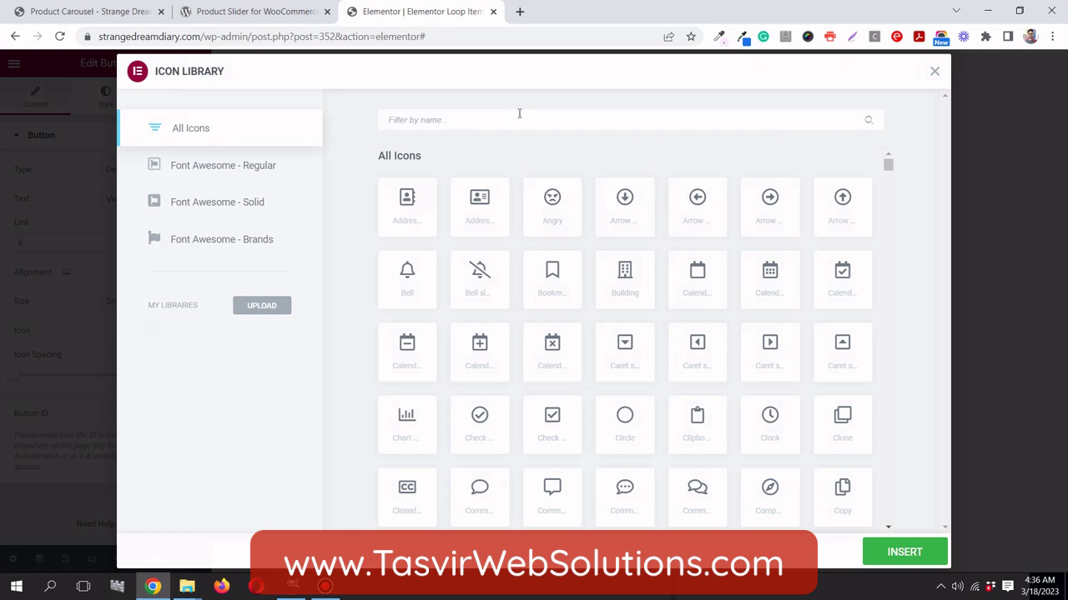
text(cart)
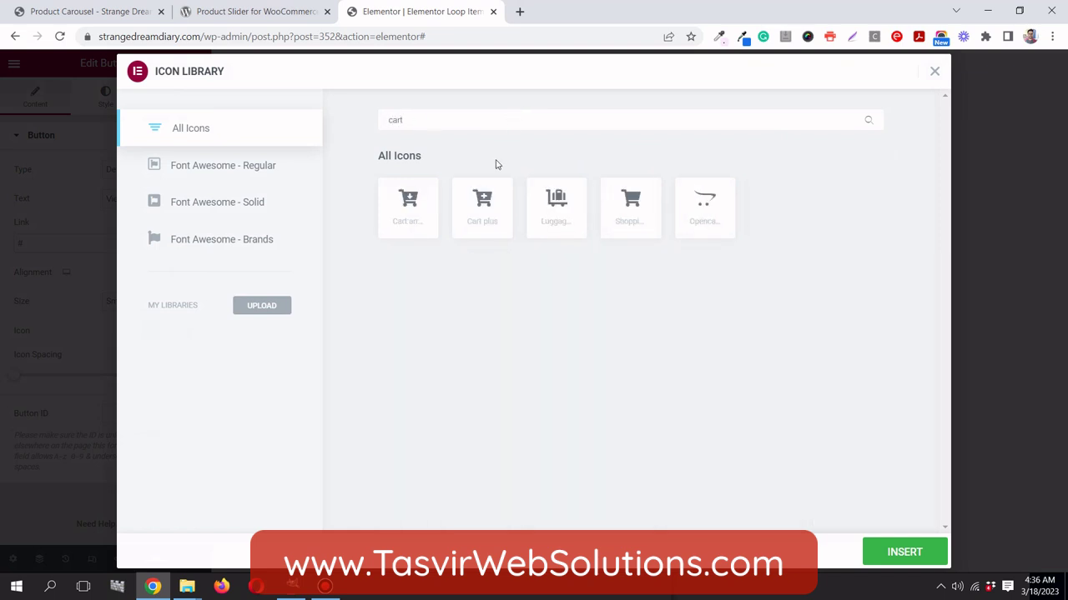
click(480, 209)
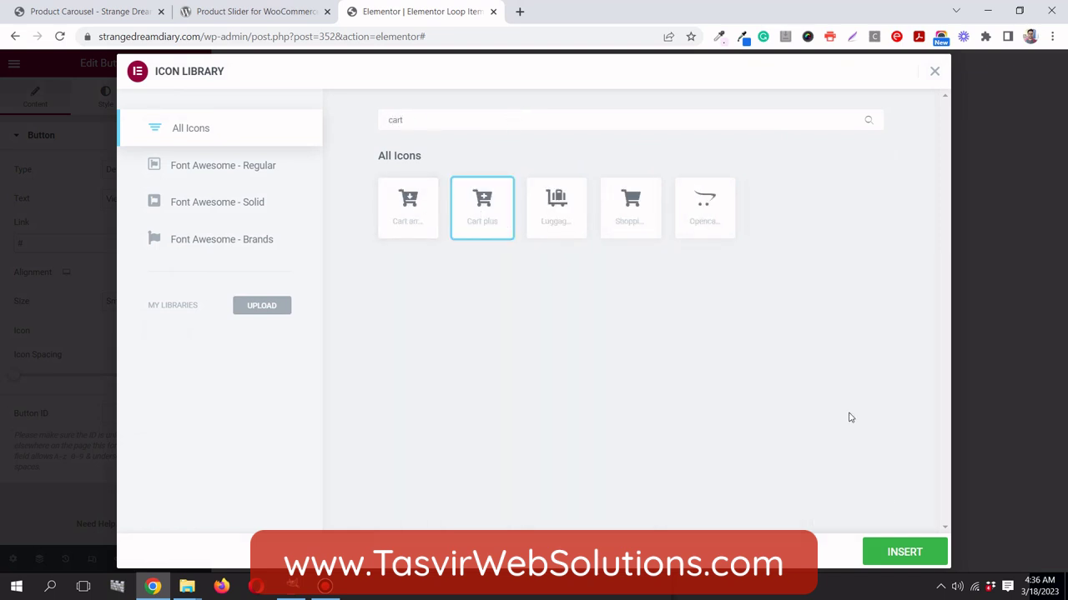
click(904, 553)
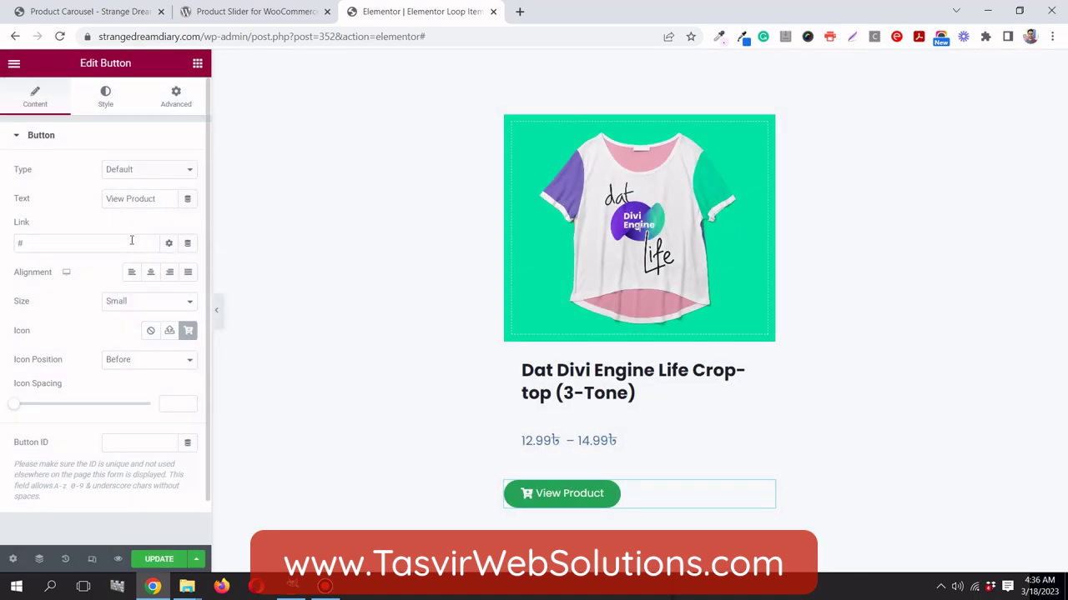
Link the View Product button dynamically to the Post URL
click(187, 243)
scroll(96, 323, down, 3)
scroll(95, 336, down, 1)
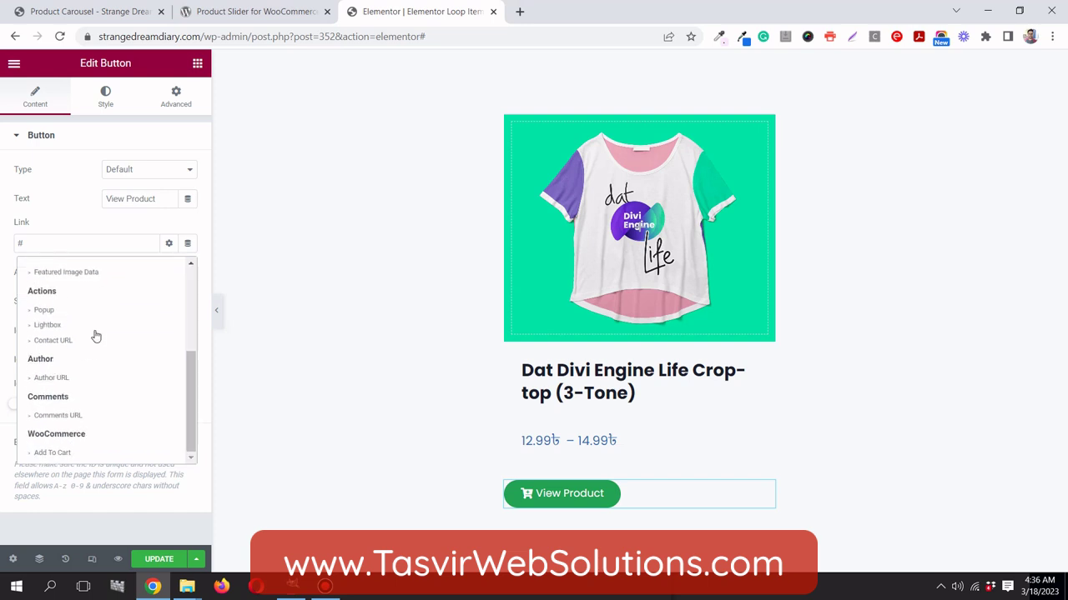
scroll(94, 330, up, 4)
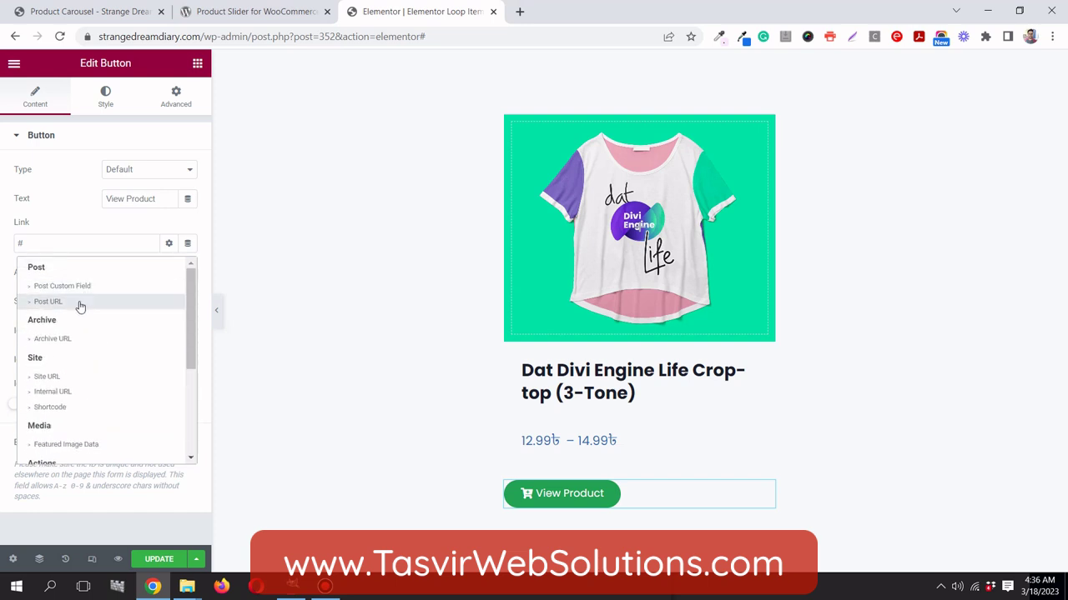
click(81, 302)
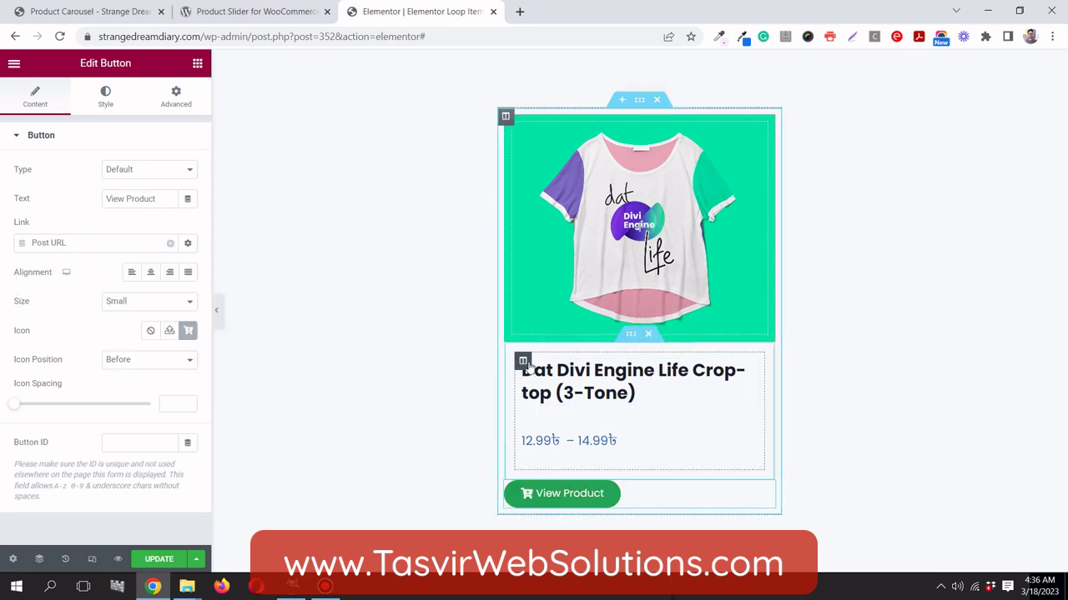
Set the inner section column's widgets space to 10 px and move the View Product button into it beneath the price
click(523, 362)
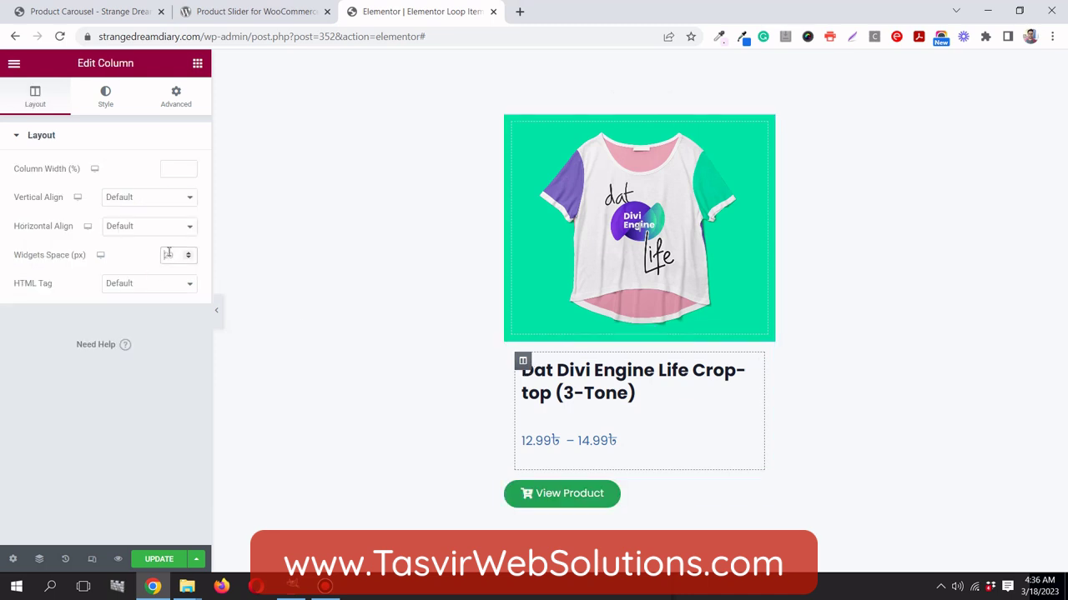
click(168, 252)
text(10)
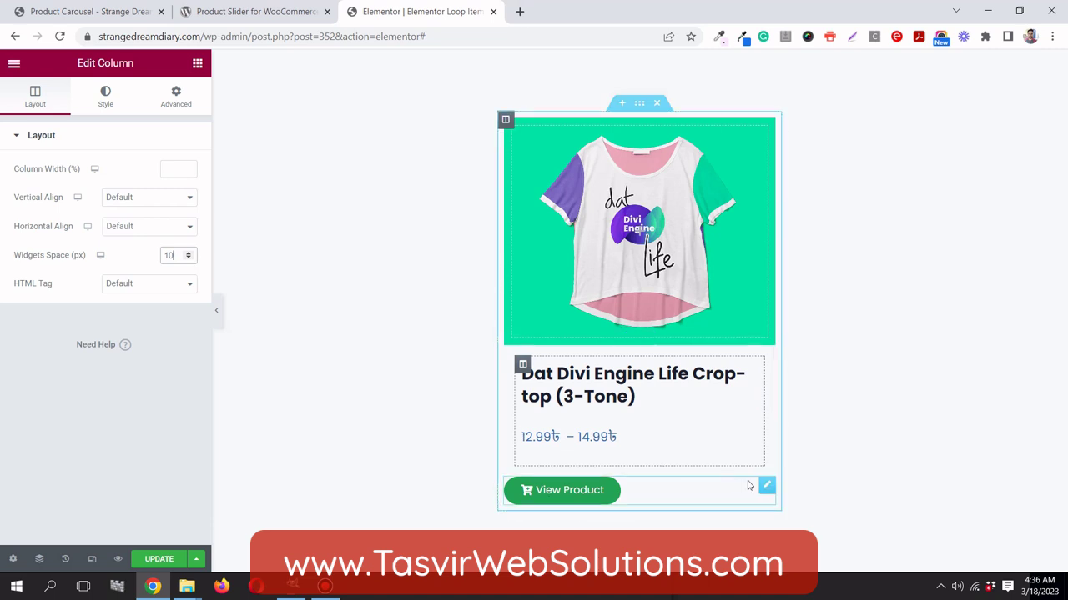
drag(766, 488, 667, 461)
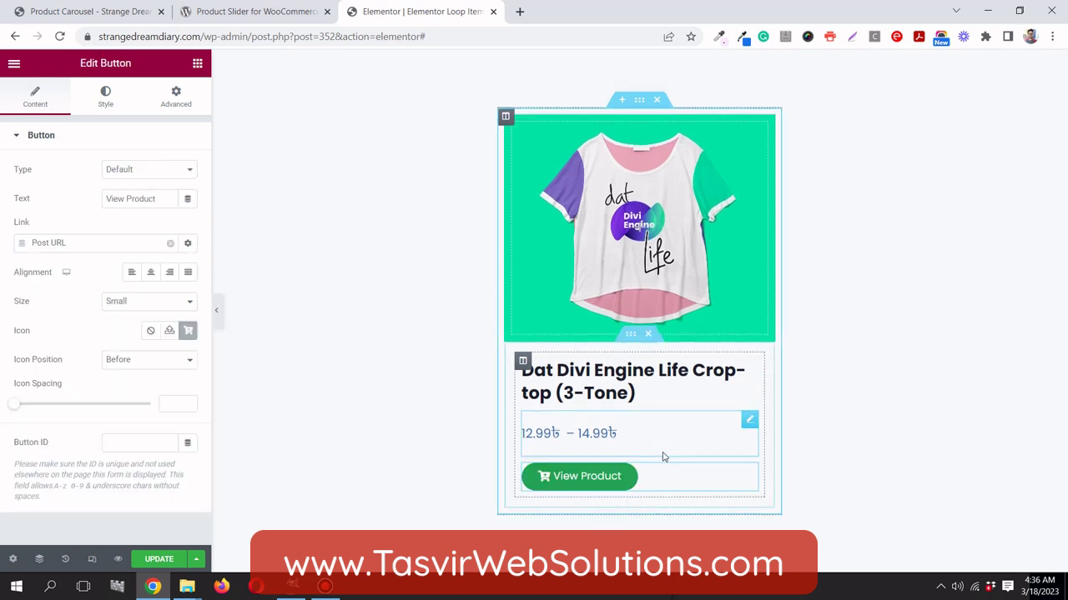
Select the inner section, then search for "flat ui colors" in a new browser tab and open the Flat UI Colors site
click(631, 337)
click(520, 11)
click(517, 37)
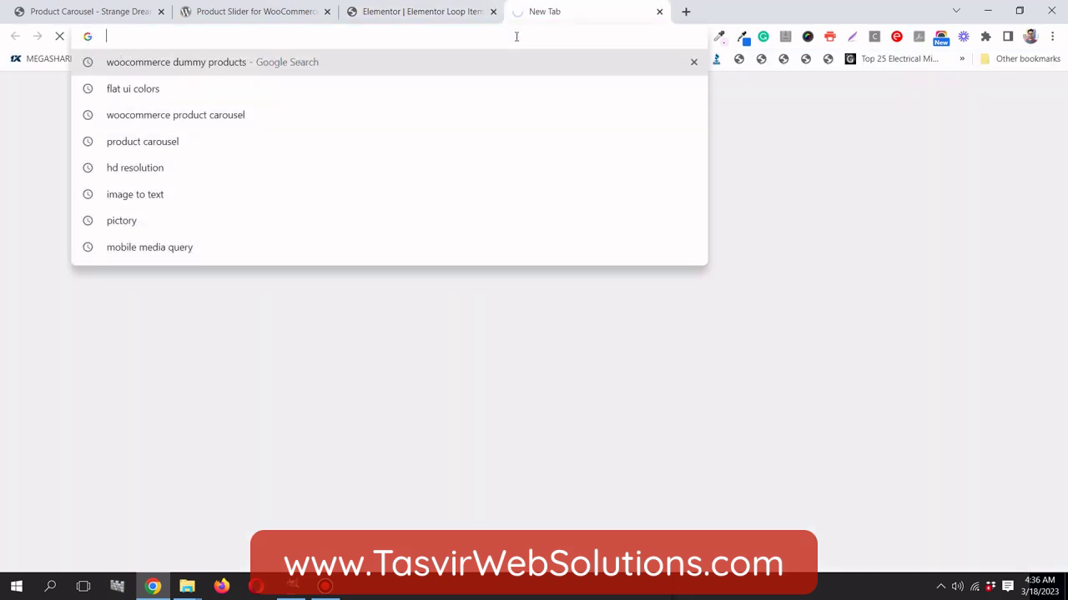
text(fa)
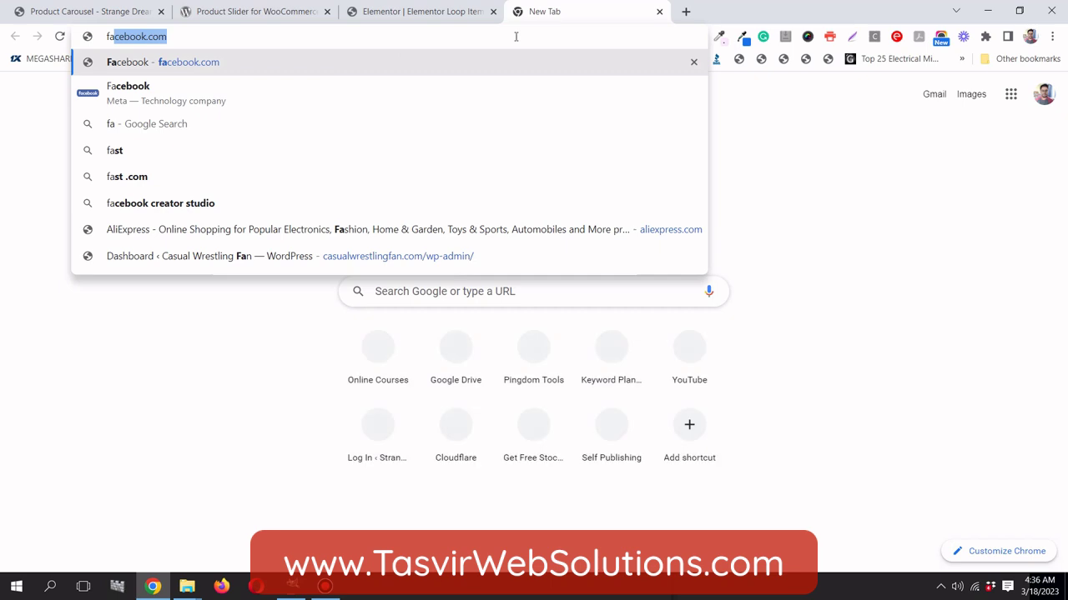
key(BackSpace)
key(BackSpace)
text(la)
key(Return)
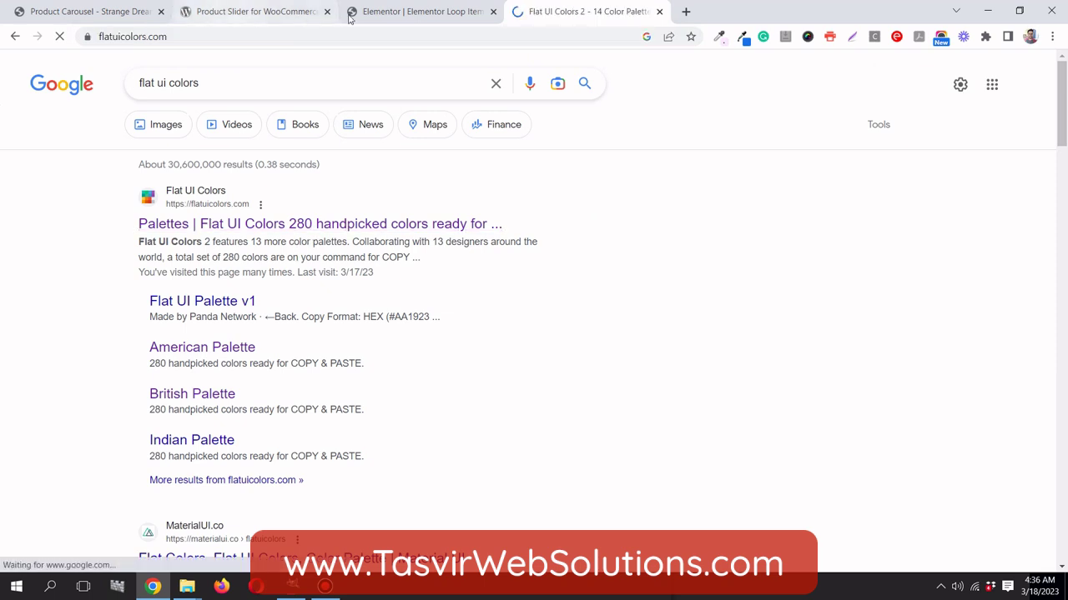
click(381, 12)
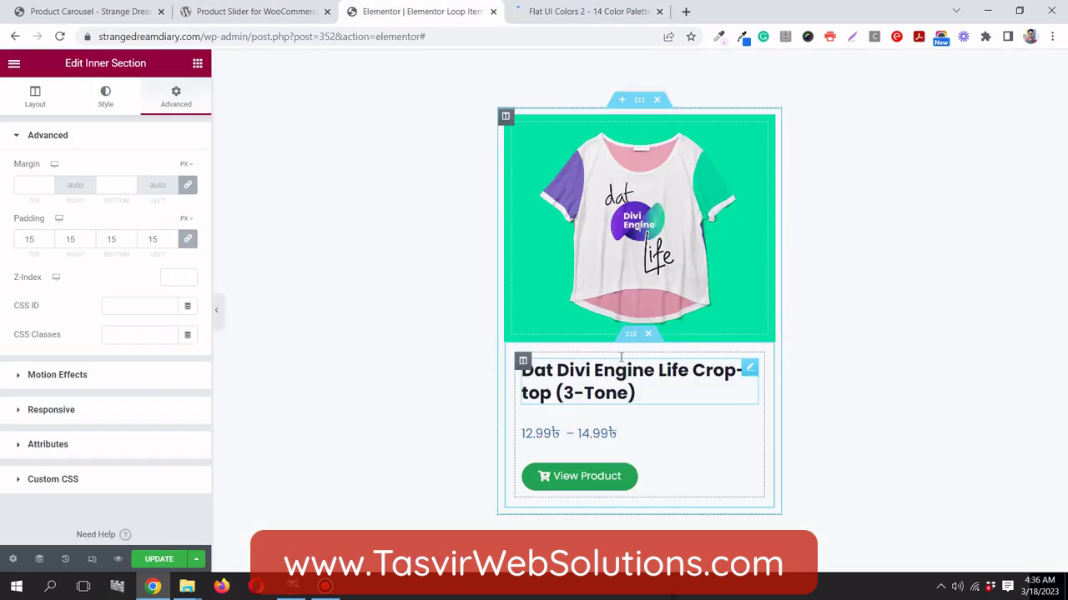
click(609, 12)
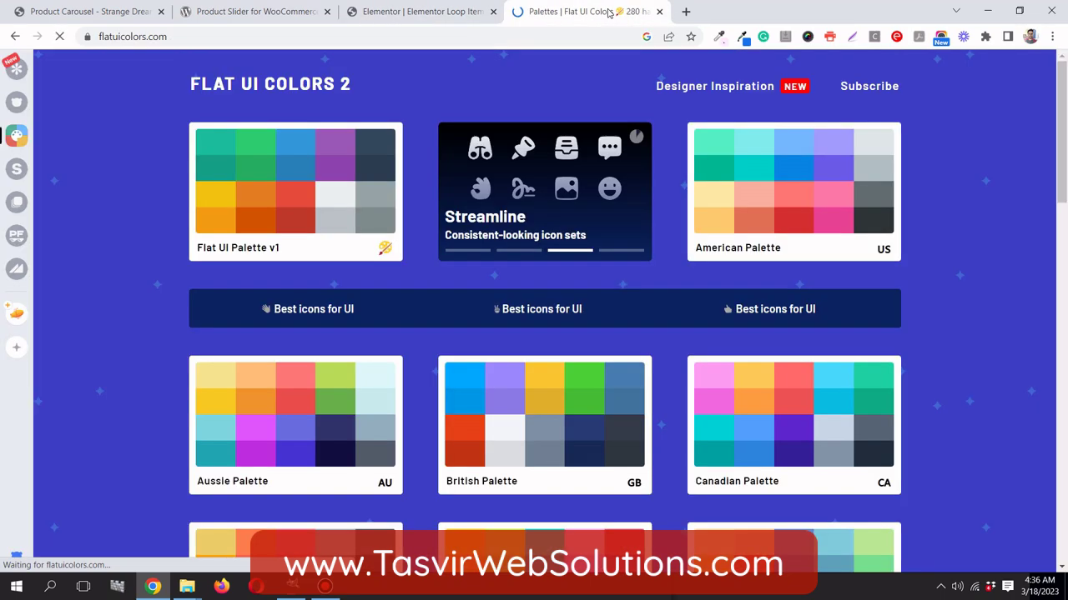
Browse the Flat UI Colors palettes and copy the Pretty Please color from the Turkish Palette
scroll(322, 399, down, 5)
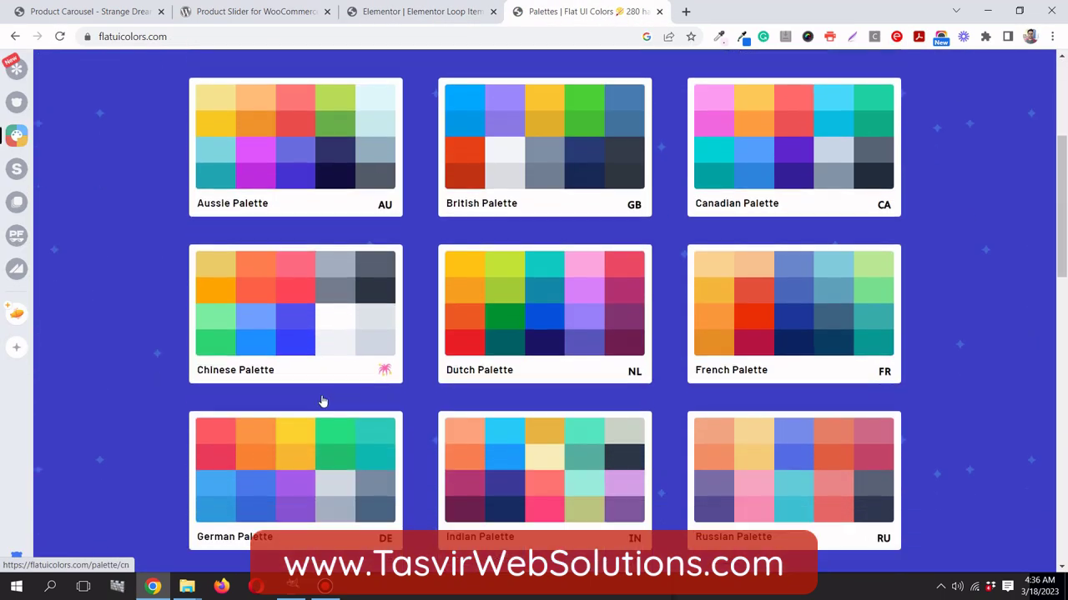
scroll(322, 399, down, 2)
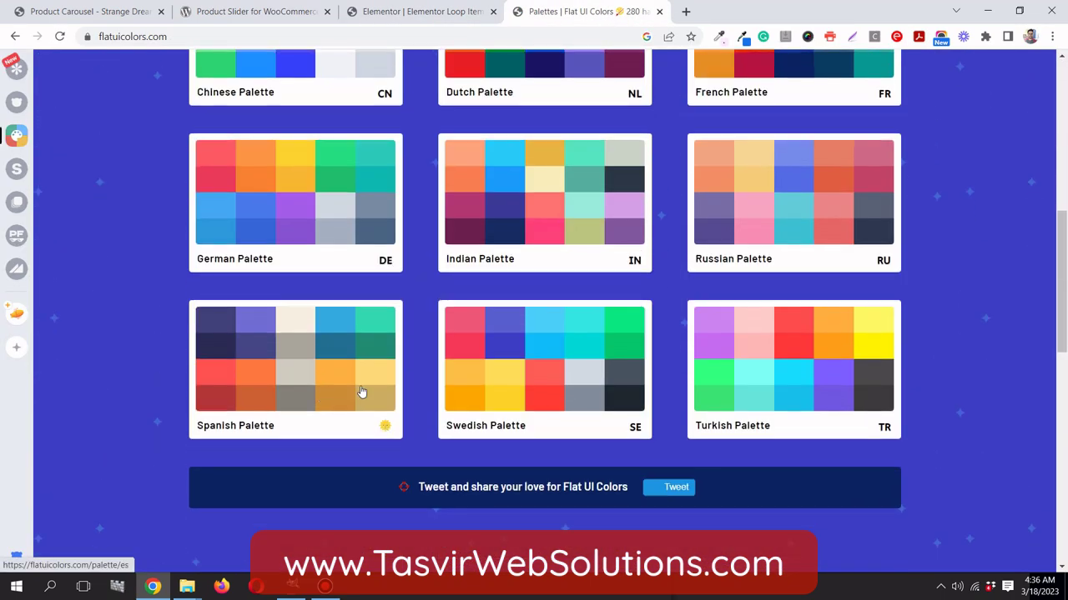
scroll(563, 392, up, 3)
scroll(595, 369, down, 2)
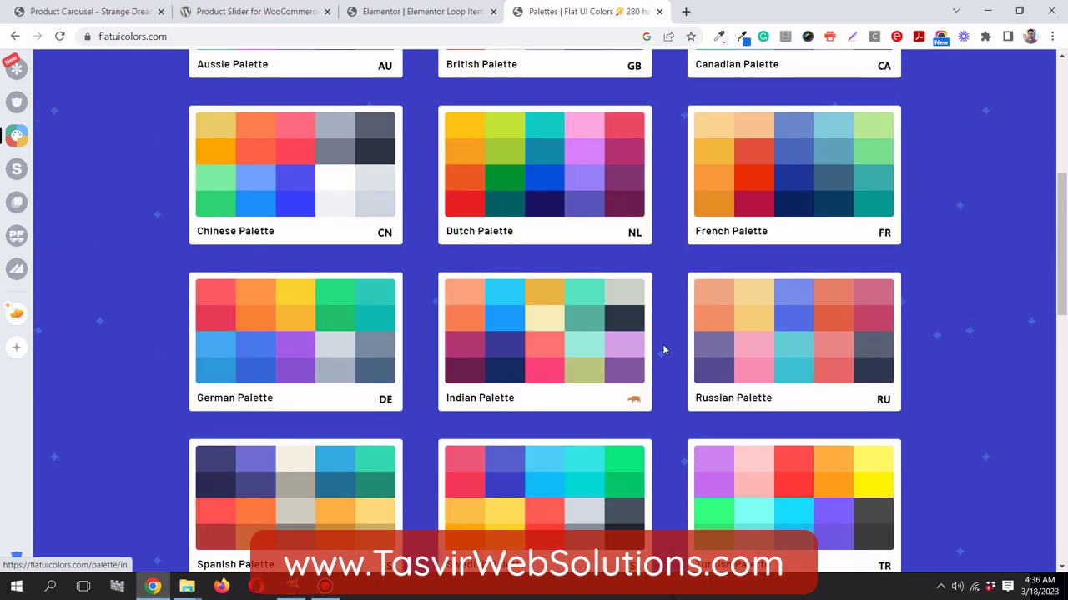
click(718, 333)
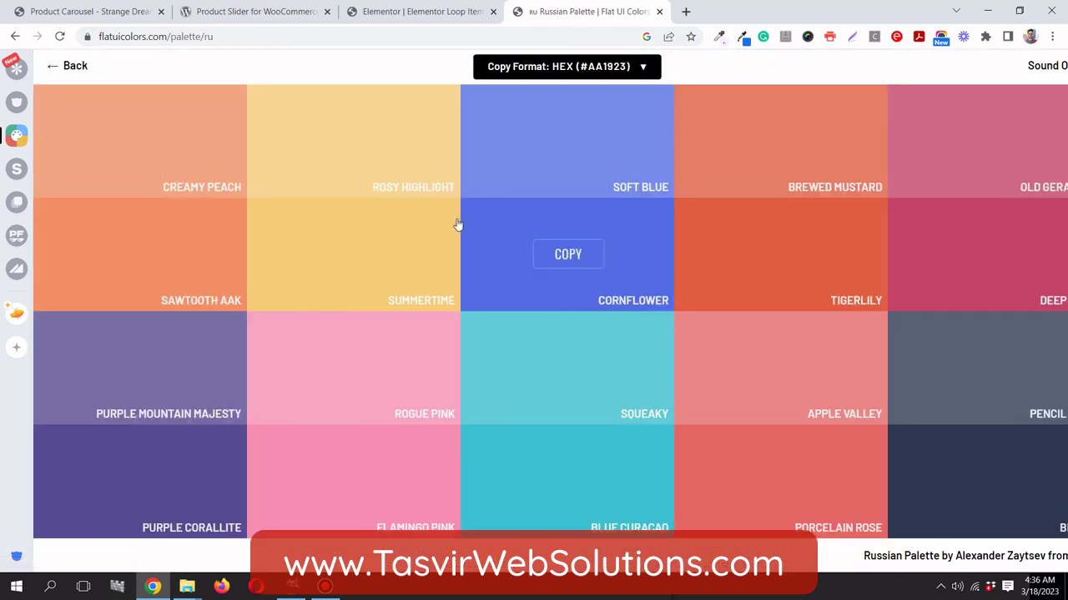
click(75, 66)
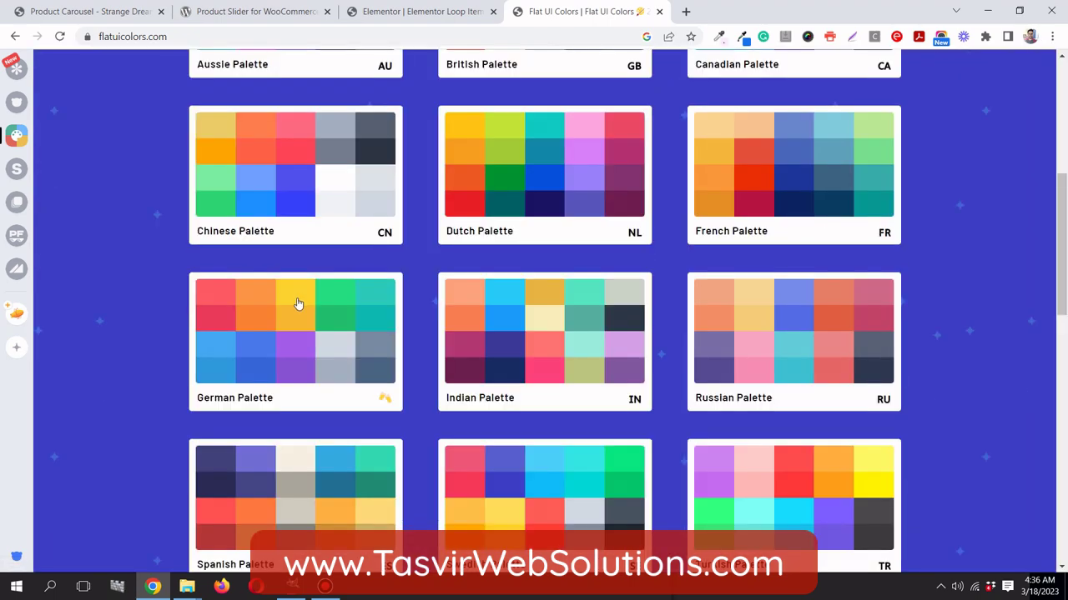
scroll(334, 333, down, 2)
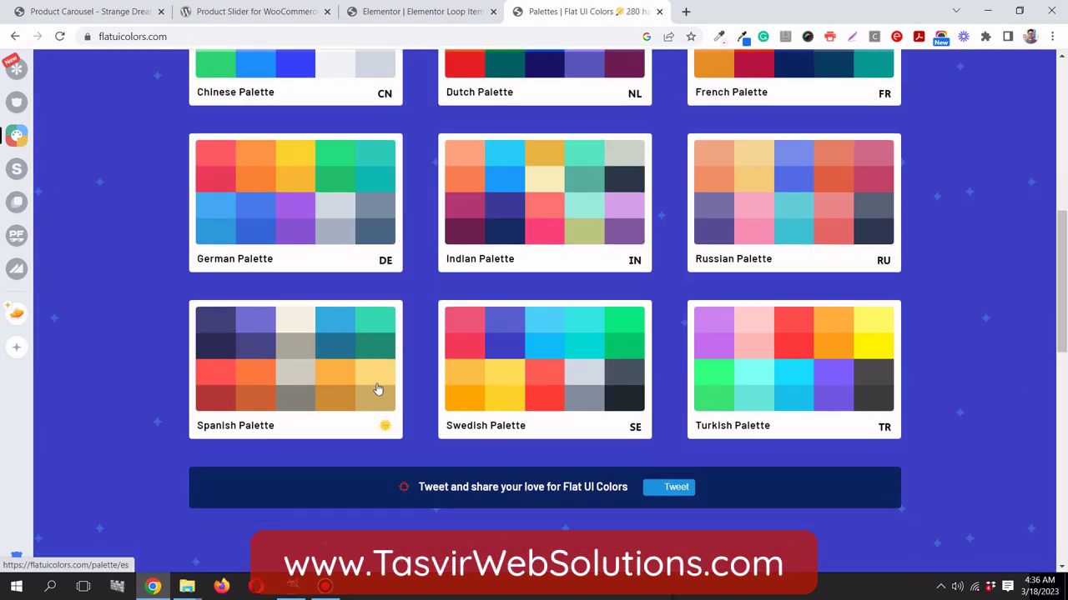
click(750, 365)
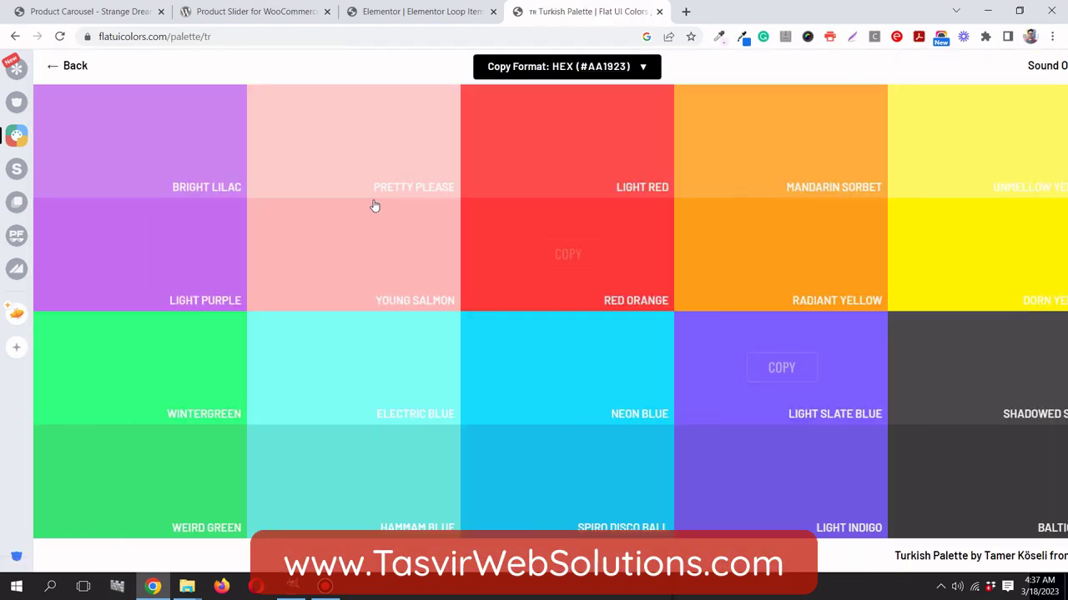
click(357, 140)
Return to the Elementor template and give the inner section a Classic background in the copied Pretty Please color
click(423, 12)
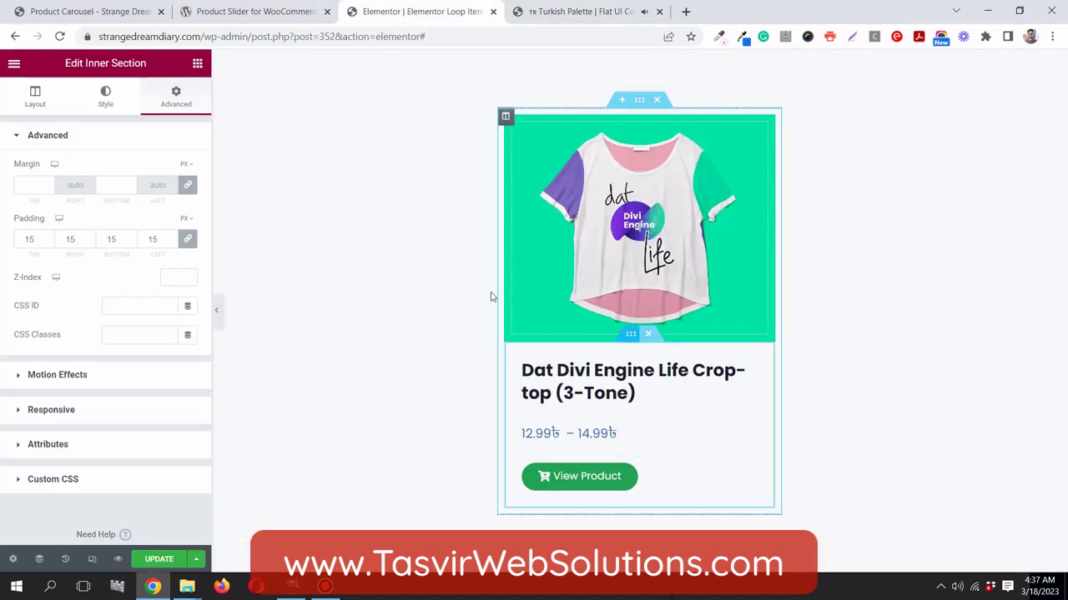
click(102, 103)
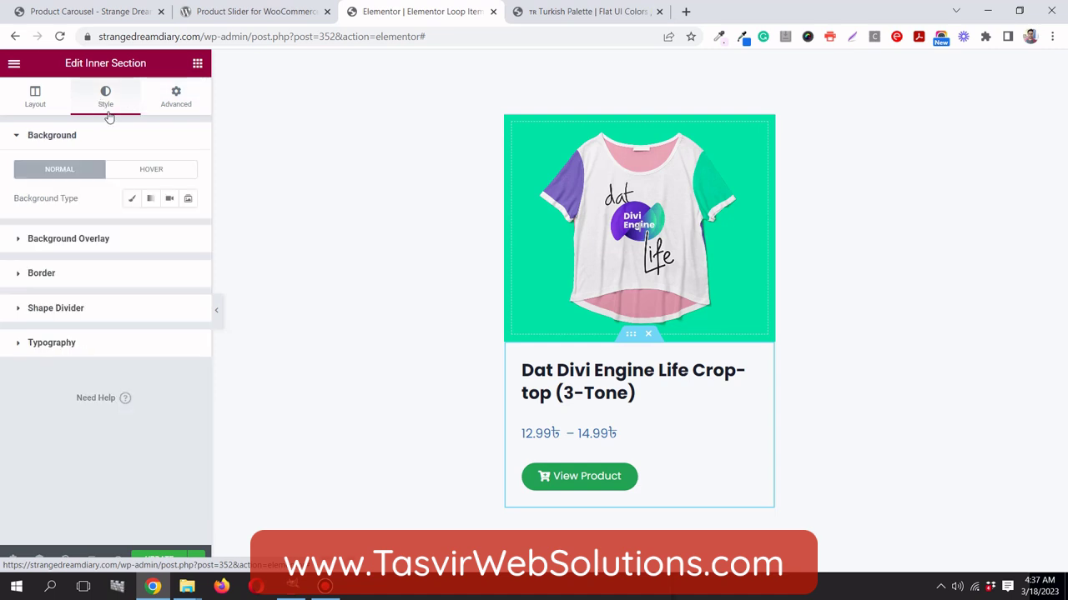
click(132, 198)
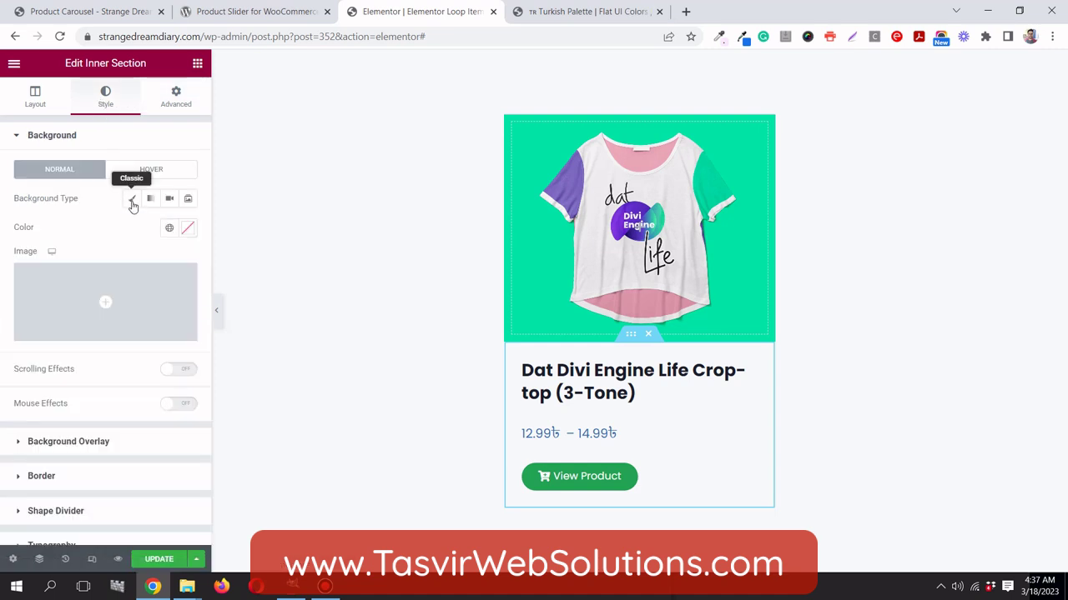
click(187, 227)
right_click(154, 443)
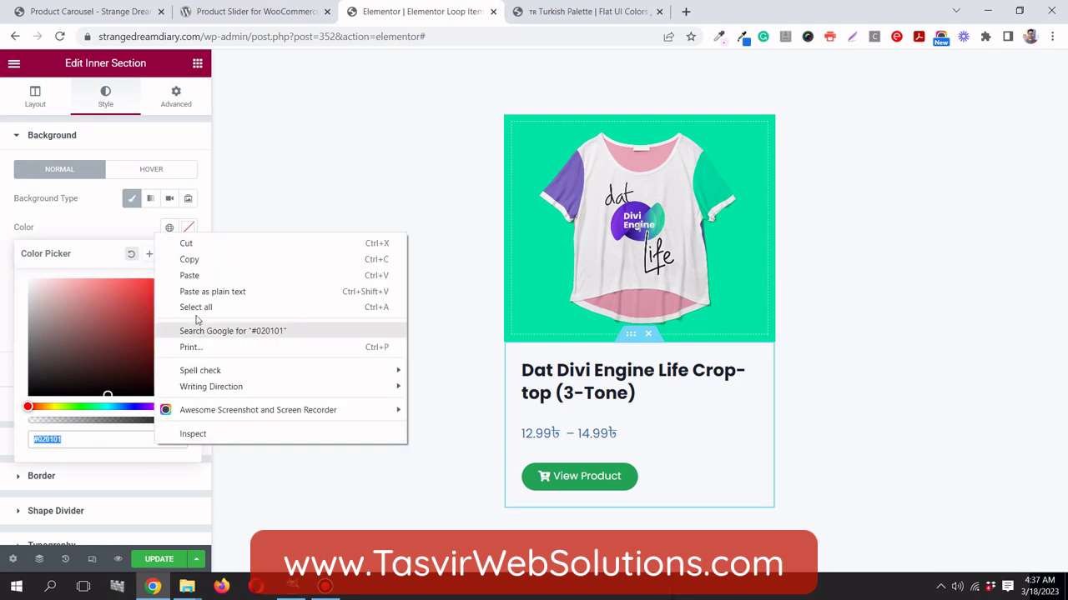
click(185, 277)
click(96, 219)
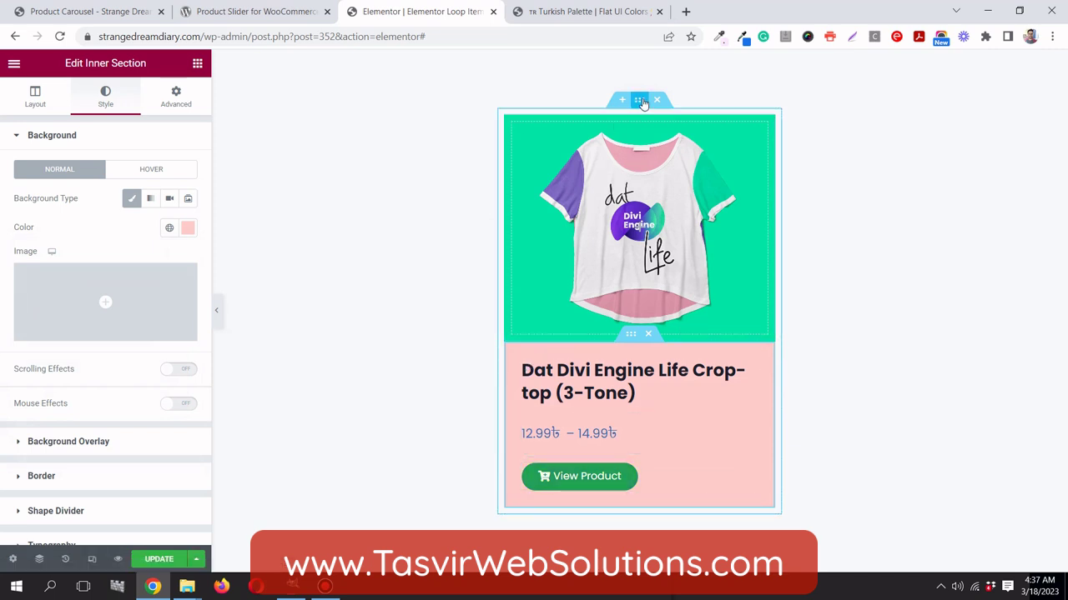
Set the outer column's padding to 0 on all sides so the product card content fills the section
click(505, 116)
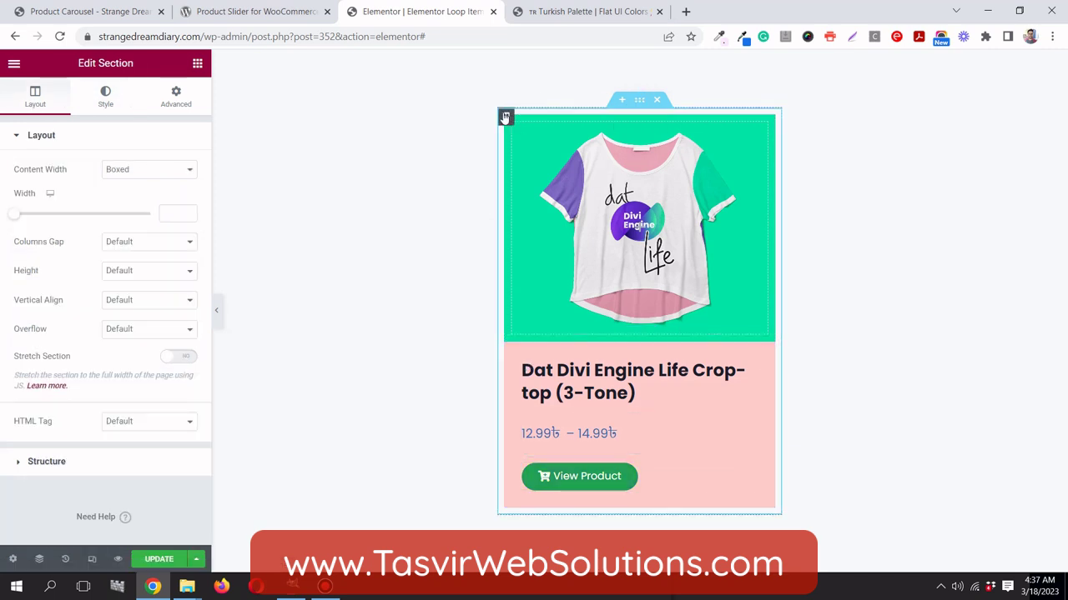
click(505, 116)
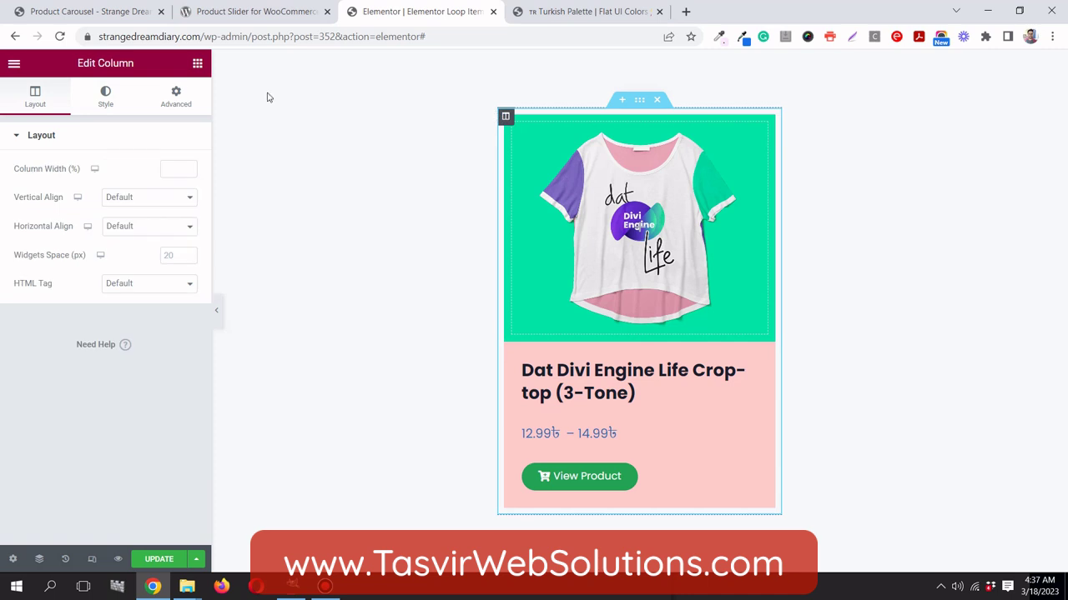
click(176, 94)
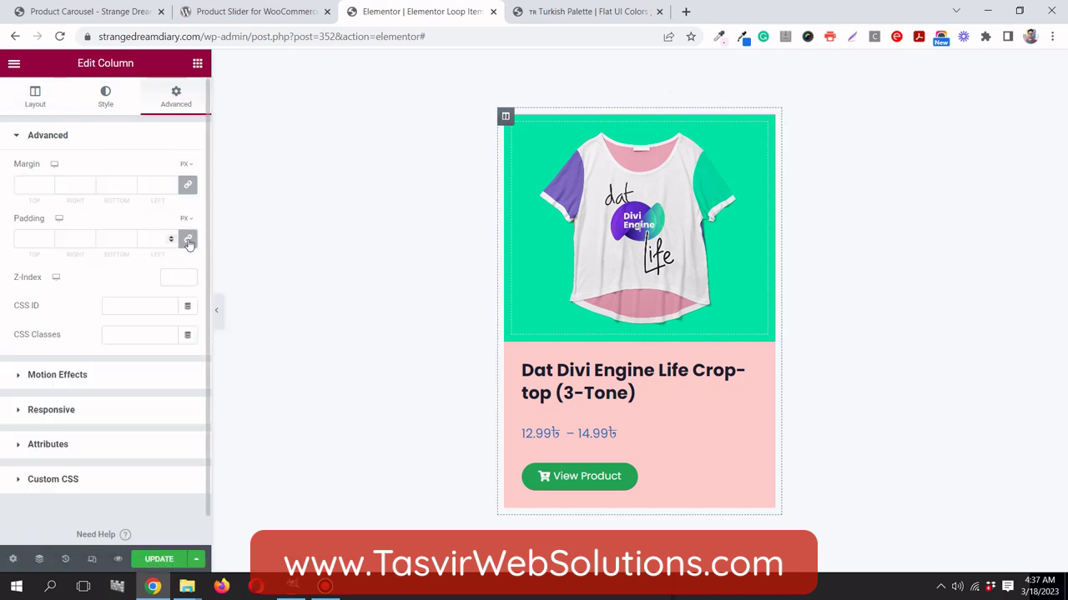
click(188, 241)
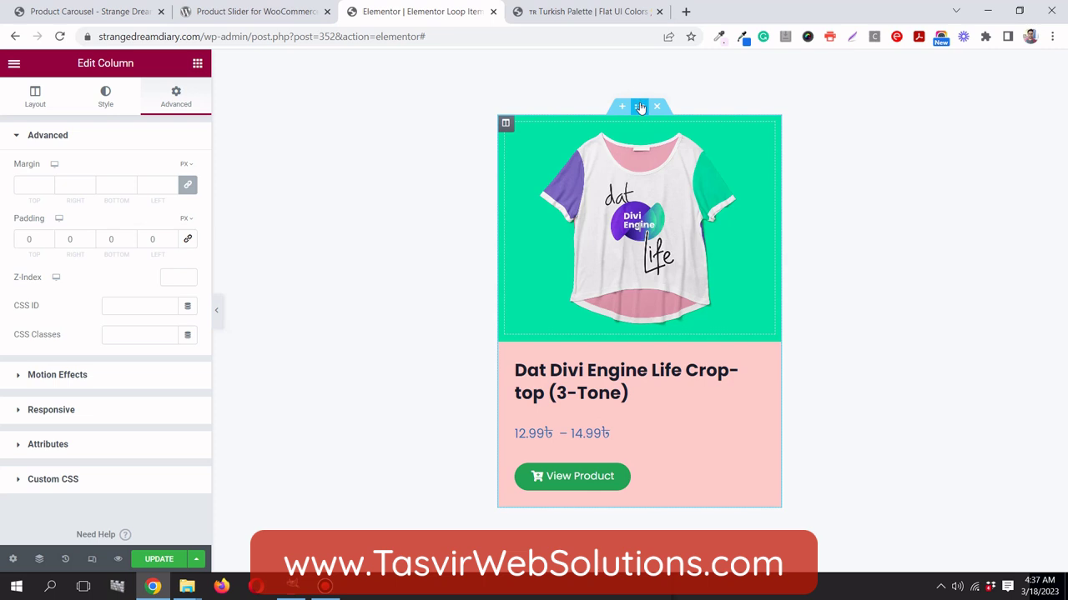
Add a box shadow to the outer section with a blur of 36 and the color rgba(0, 0, 0, 0.2)
click(639, 107)
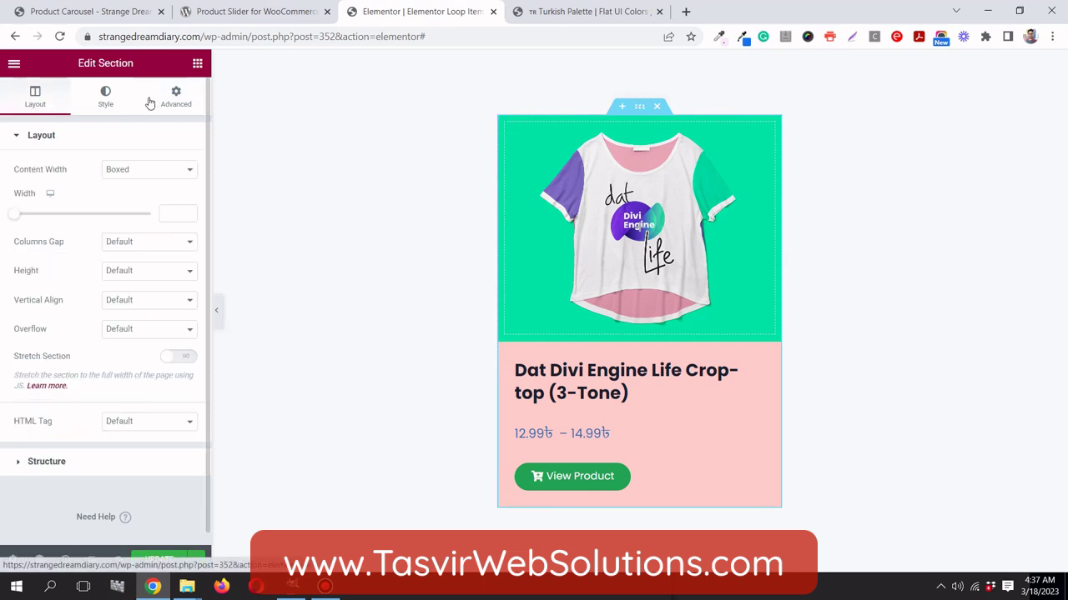
click(109, 99)
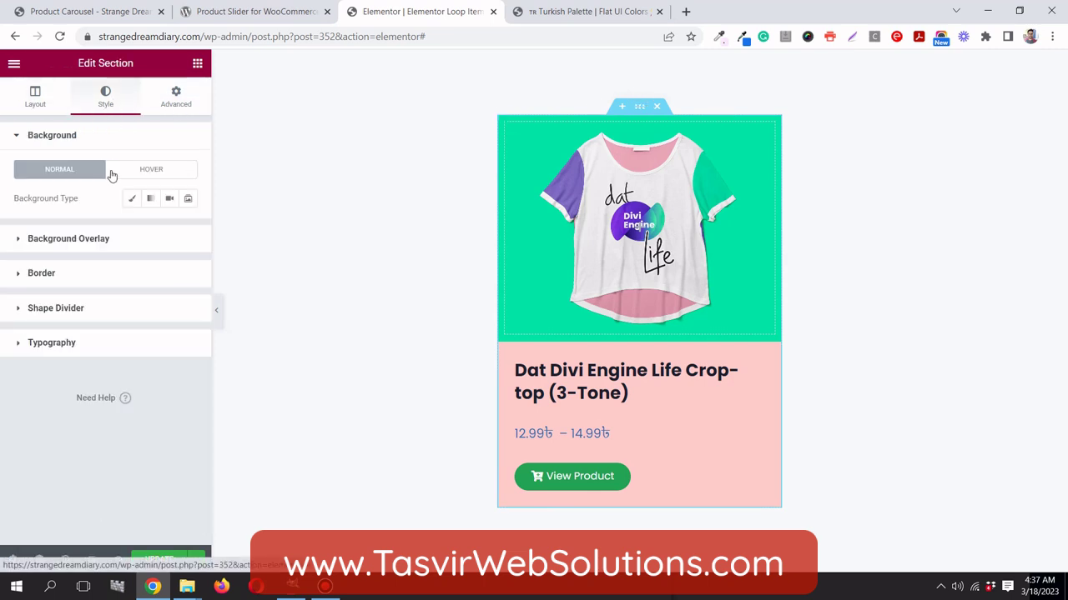
click(122, 276)
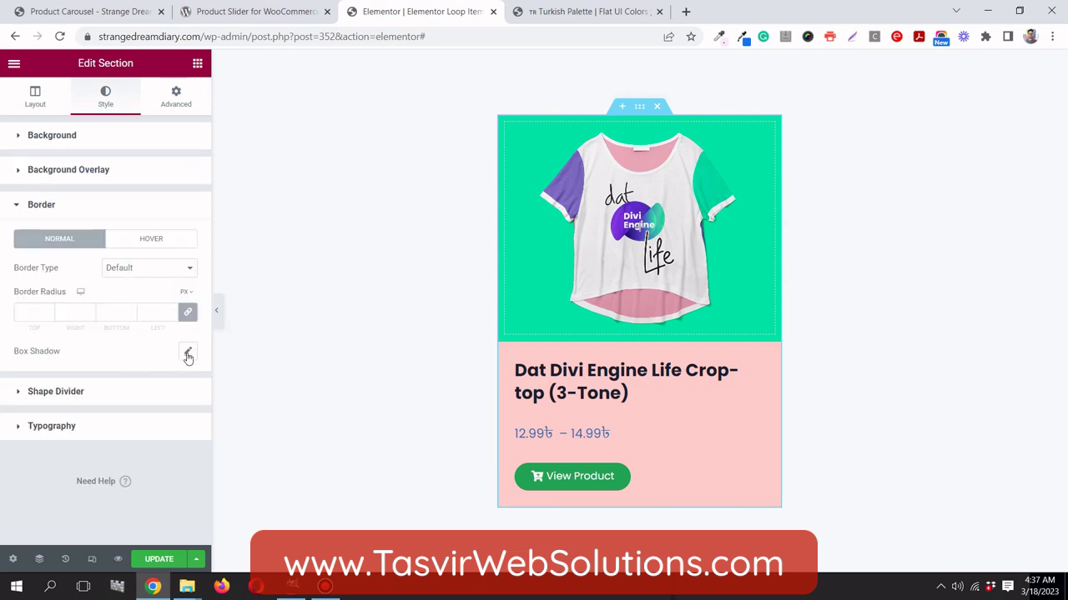
click(187, 354)
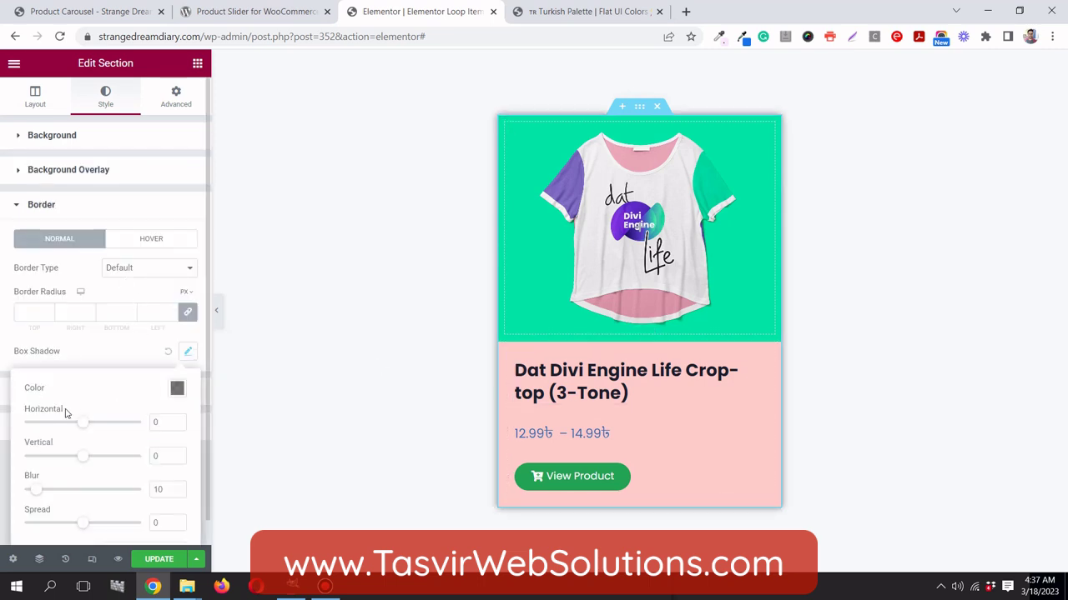
scroll(67, 412, down, 1)
drag(38, 467, 57, 465)
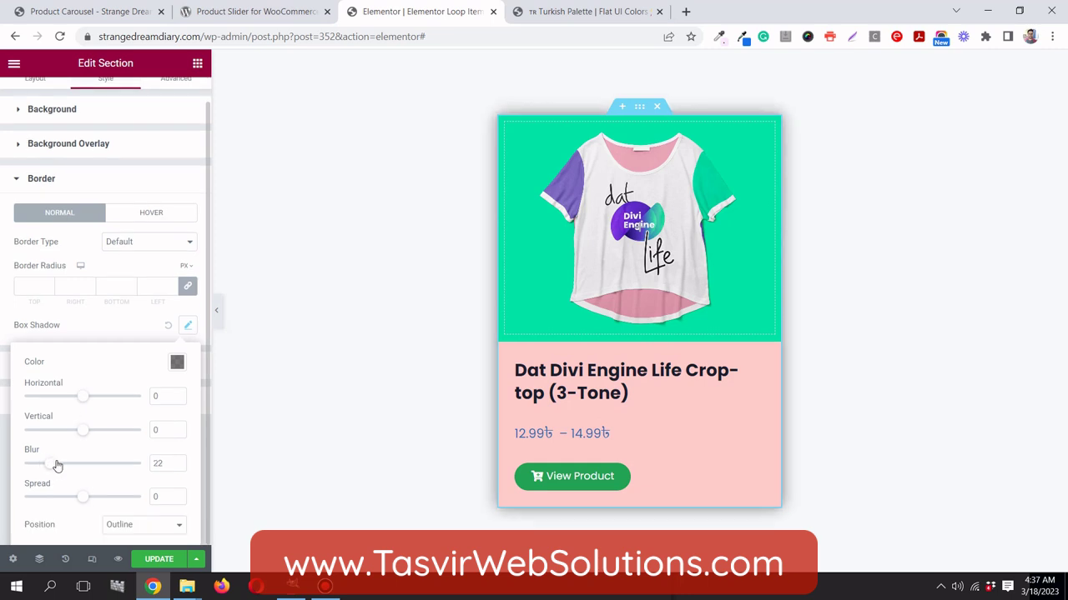
click(176, 363)
drag(185, 306, 135, 308)
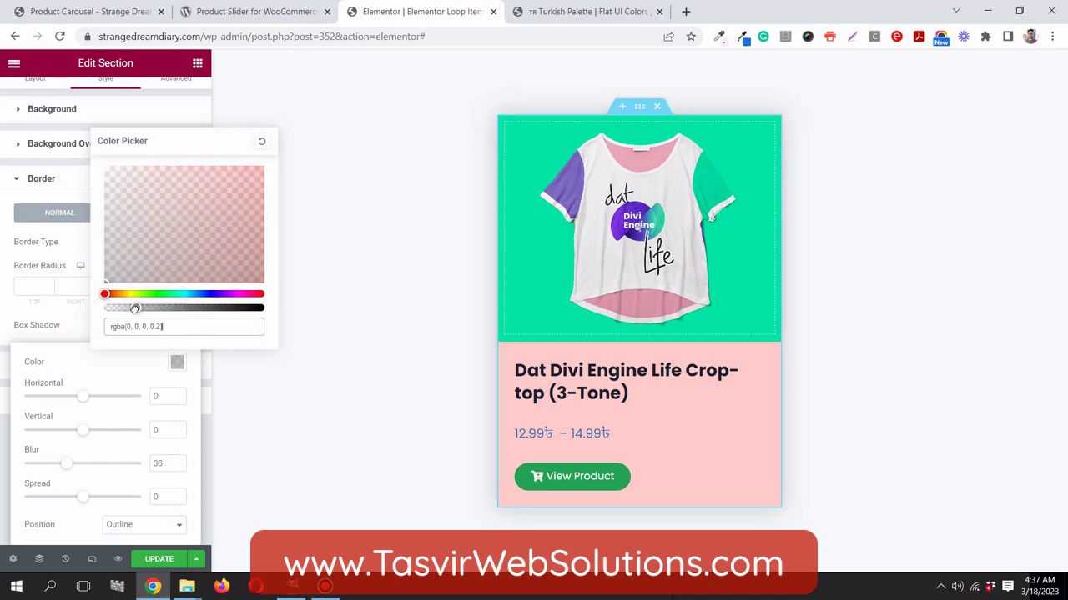
Set the outer section's border radius to 15 px on all corners and preview the product card without the editing panel
click(59, 319)
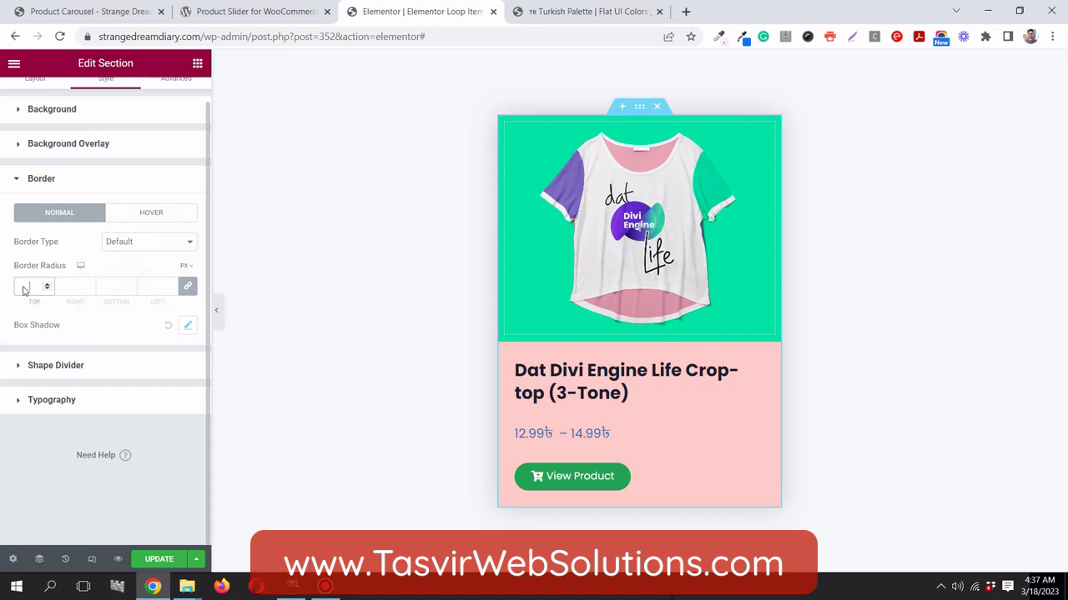
text(1)
scroll(25, 290, up, 1)
text(5)
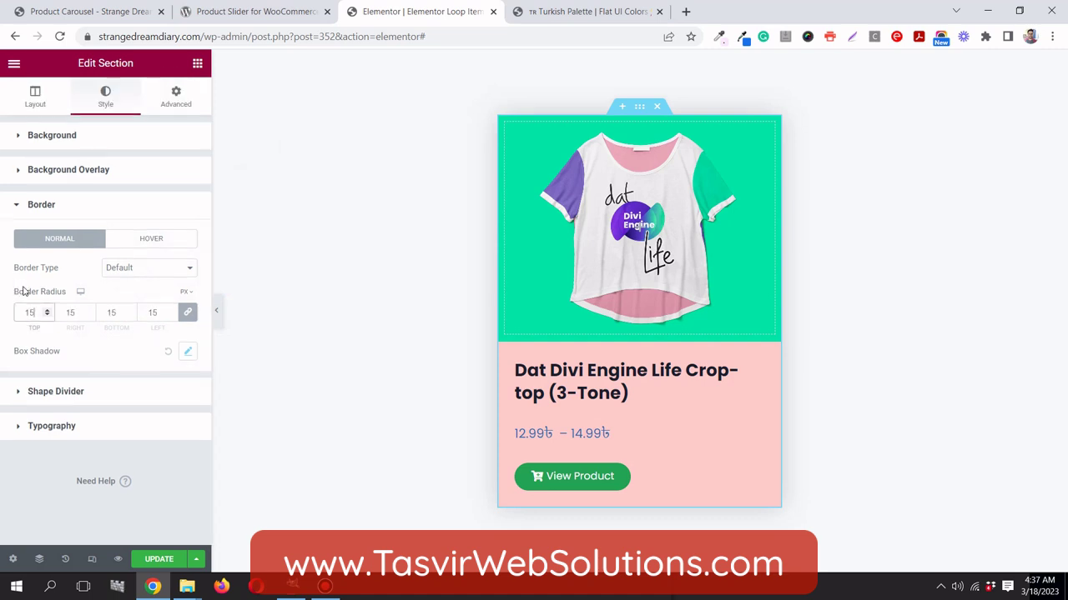
click(216, 315)
click(3, 326)
click(219, 313)
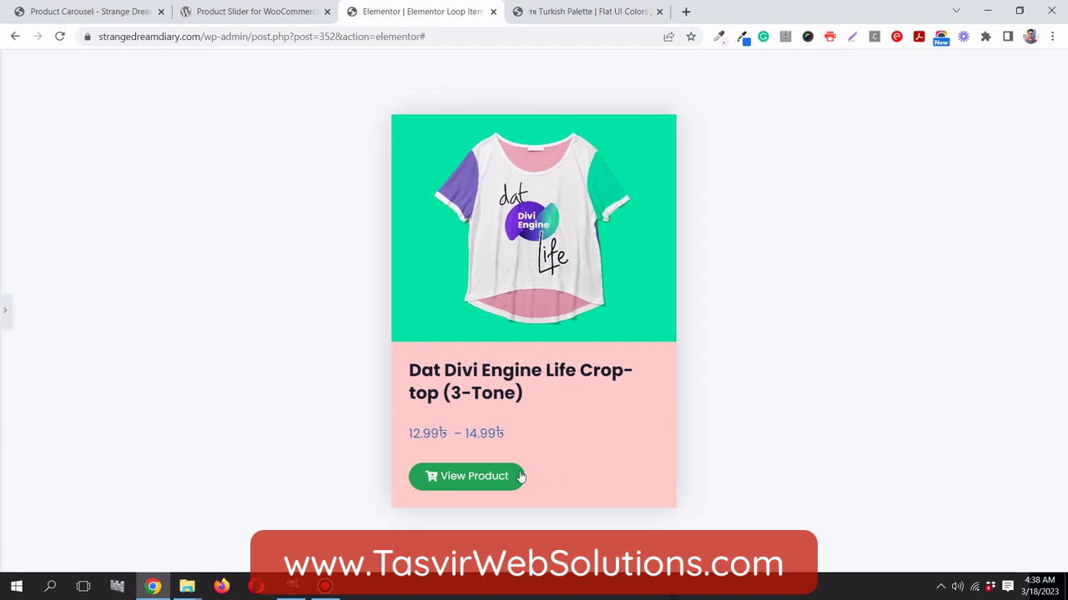
click(4, 315)
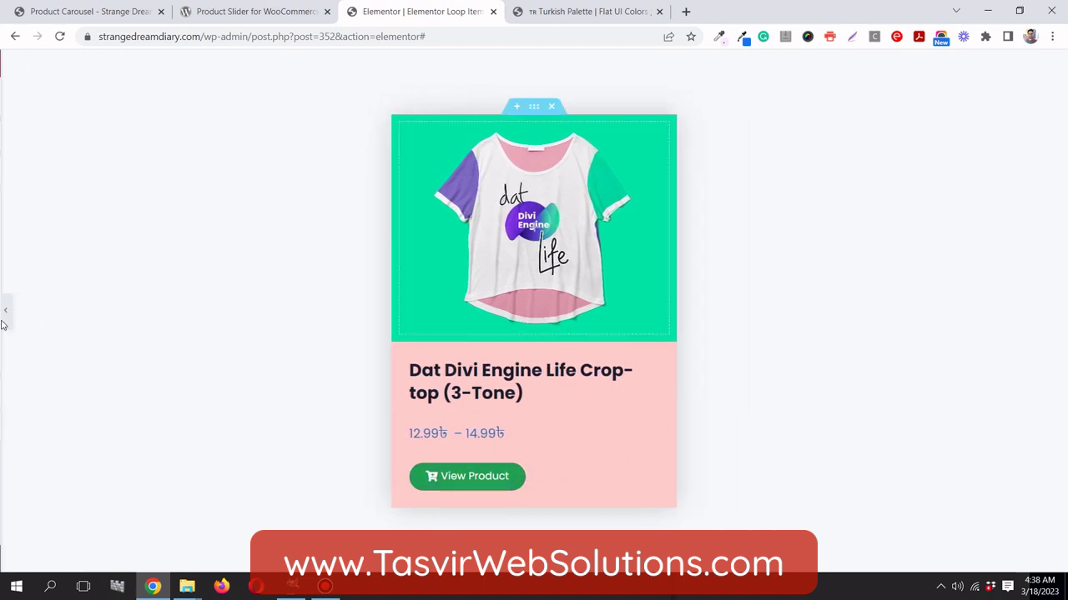
Insert a Product Stock widget between the product title and price, and update the template
click(198, 65)
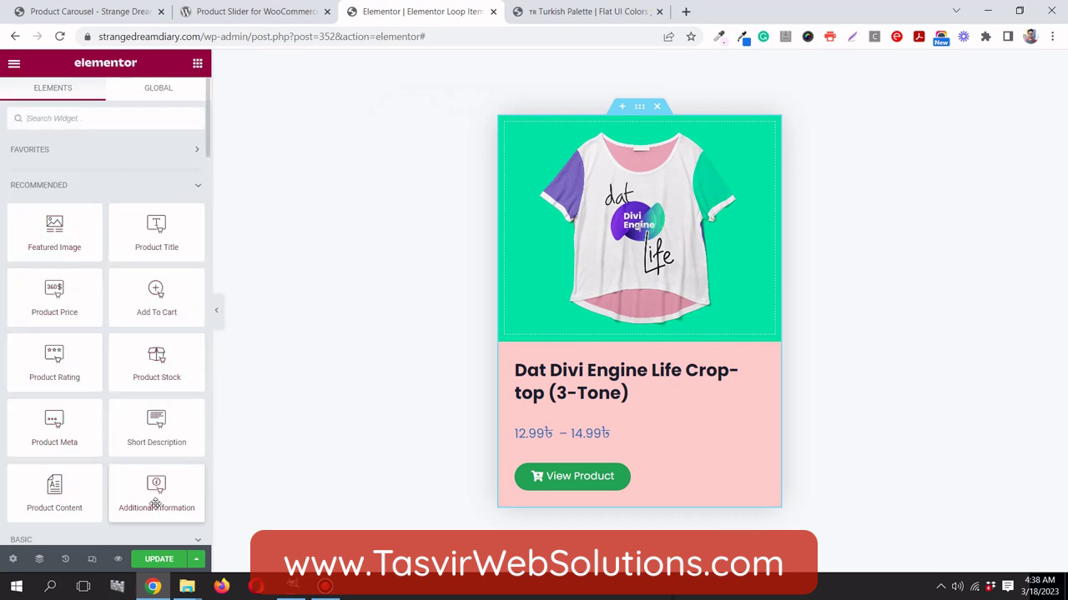
drag(161, 375, 552, 419)
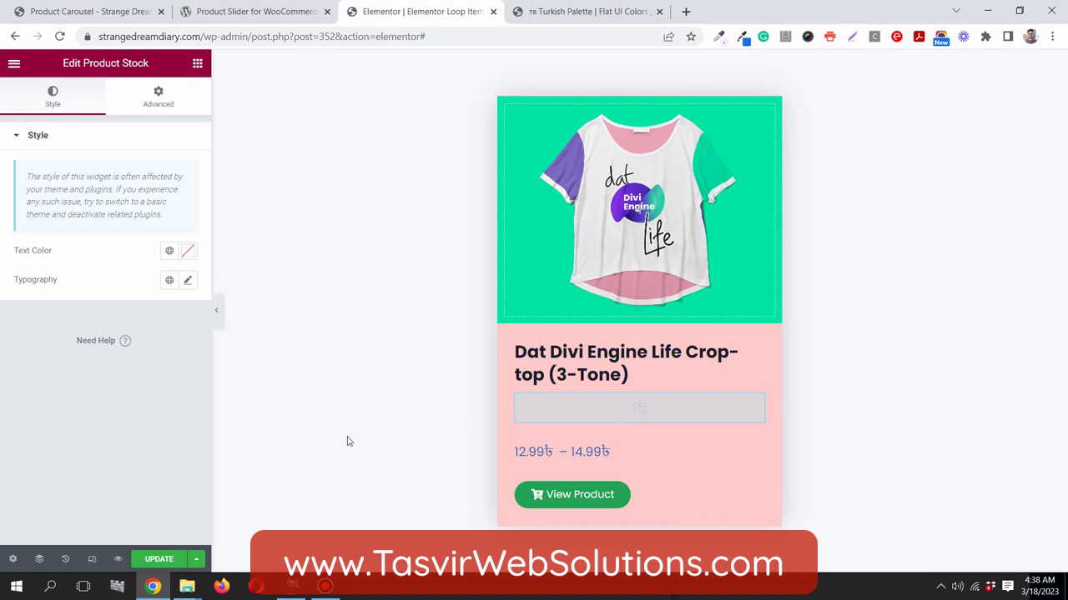
click(158, 559)
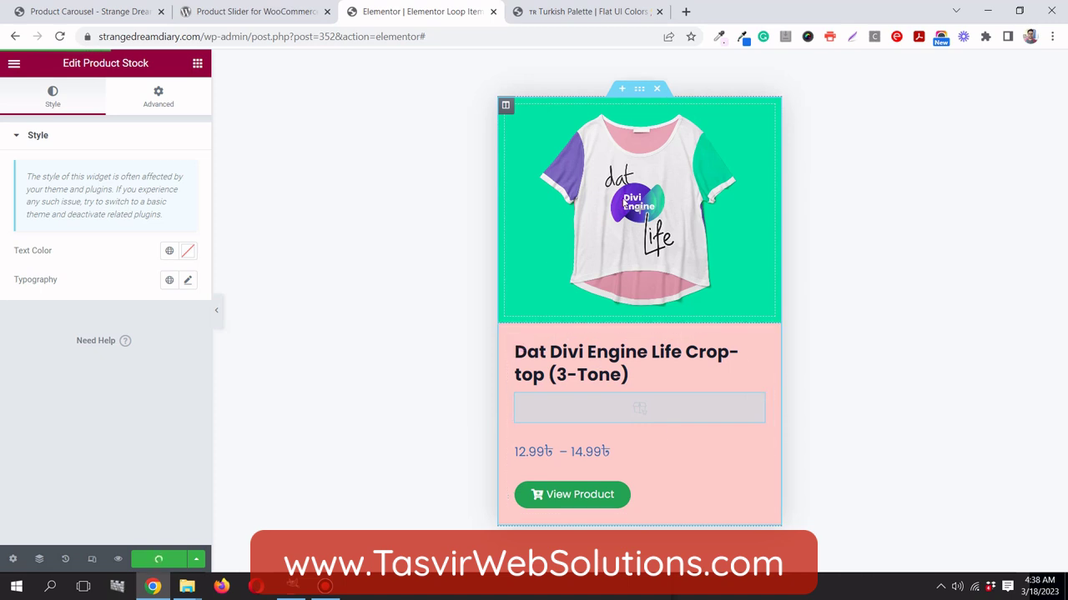
click(86, 14)
click(233, 12)
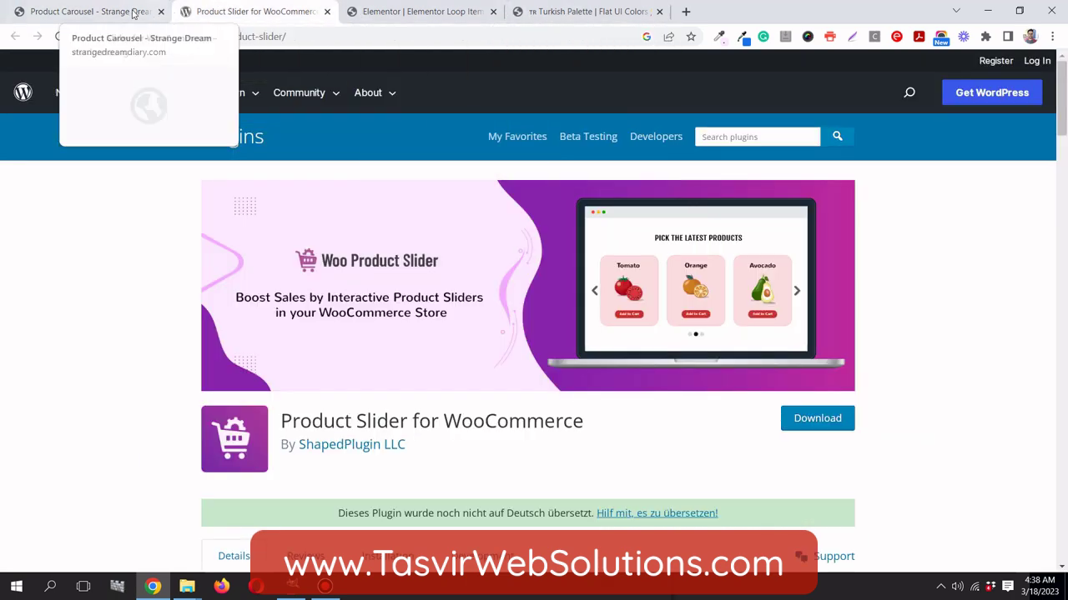
click(417, 12)
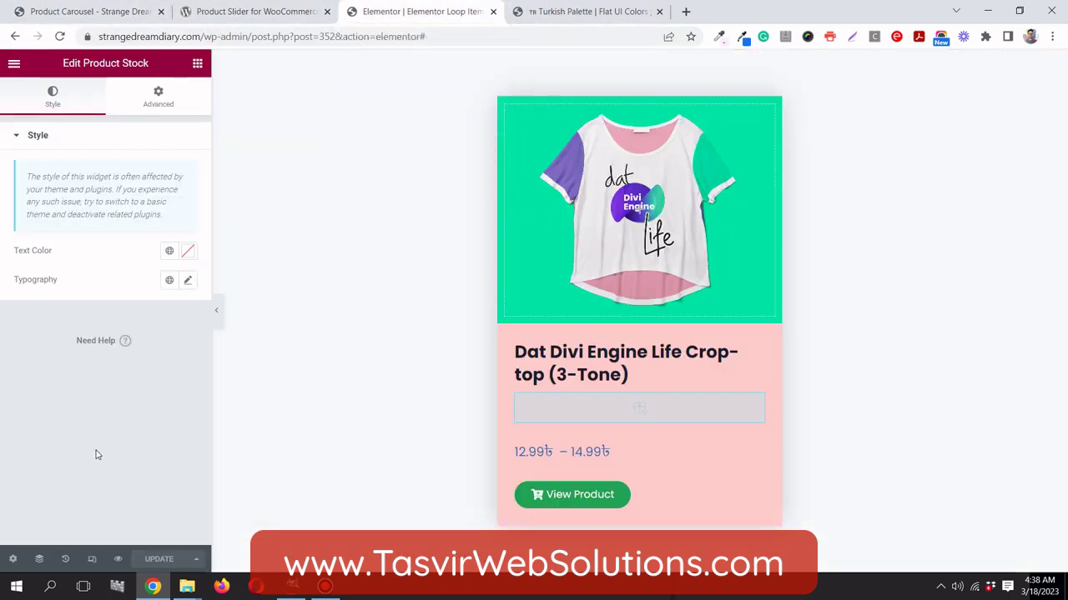
click(13, 559)
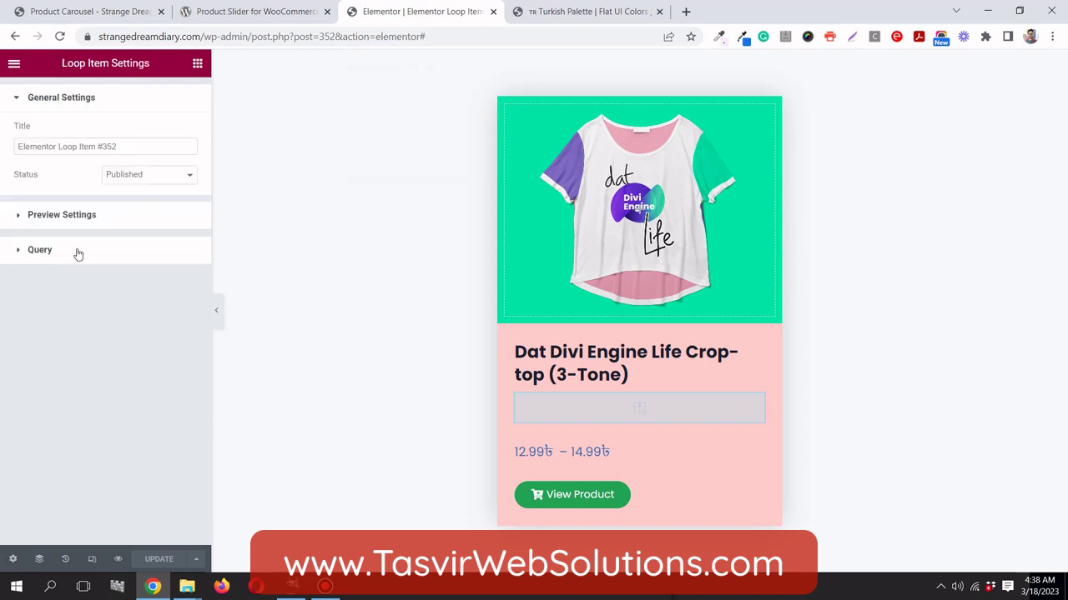
click(131, 147)
double_click(130, 147)
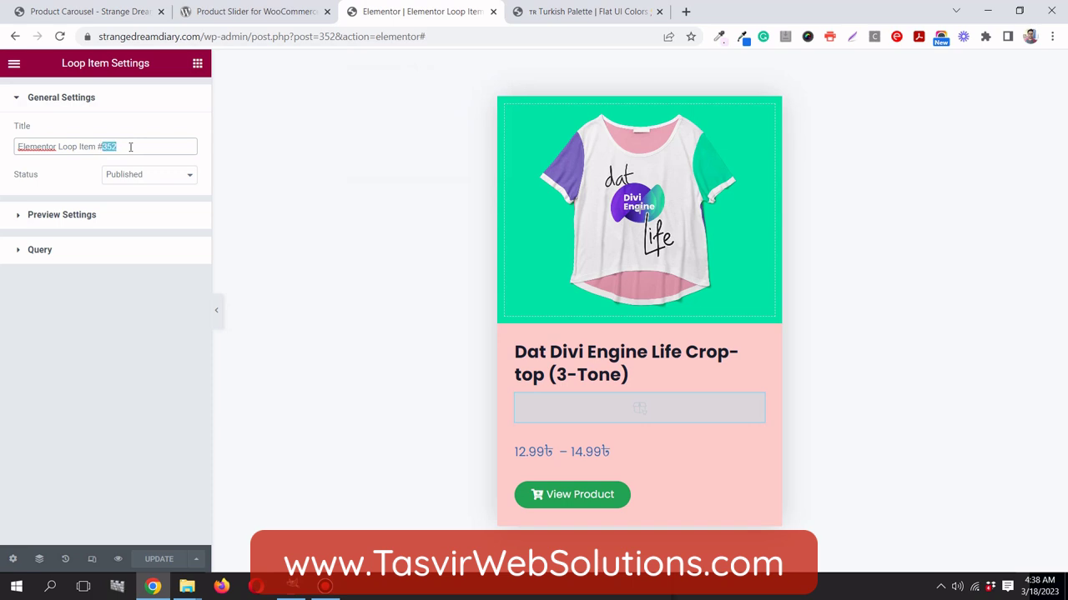
key(ctrl+a)
key(BackSpace)
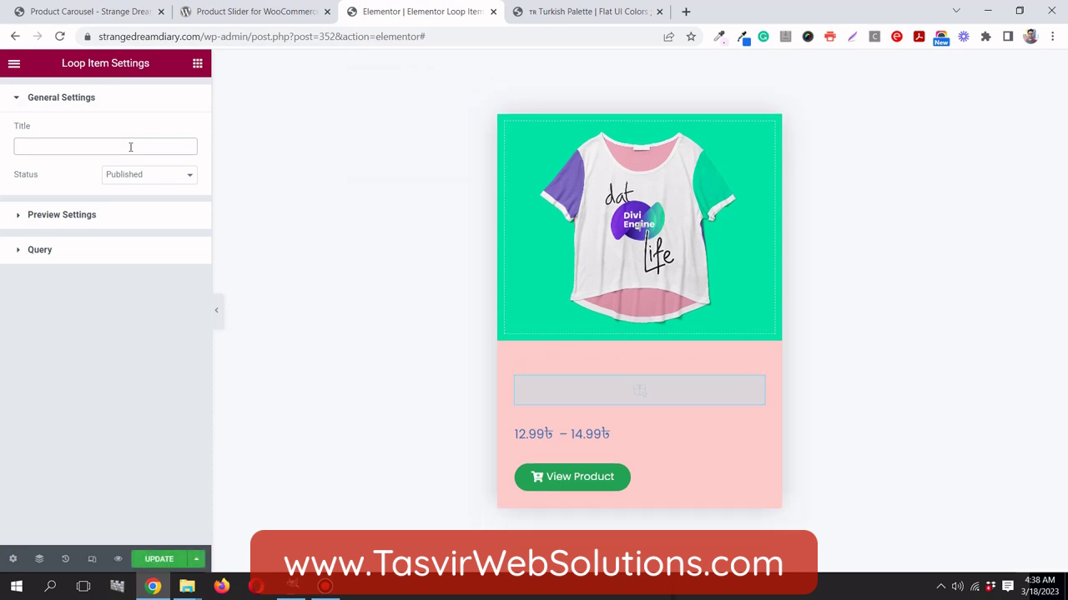
text(Woo)
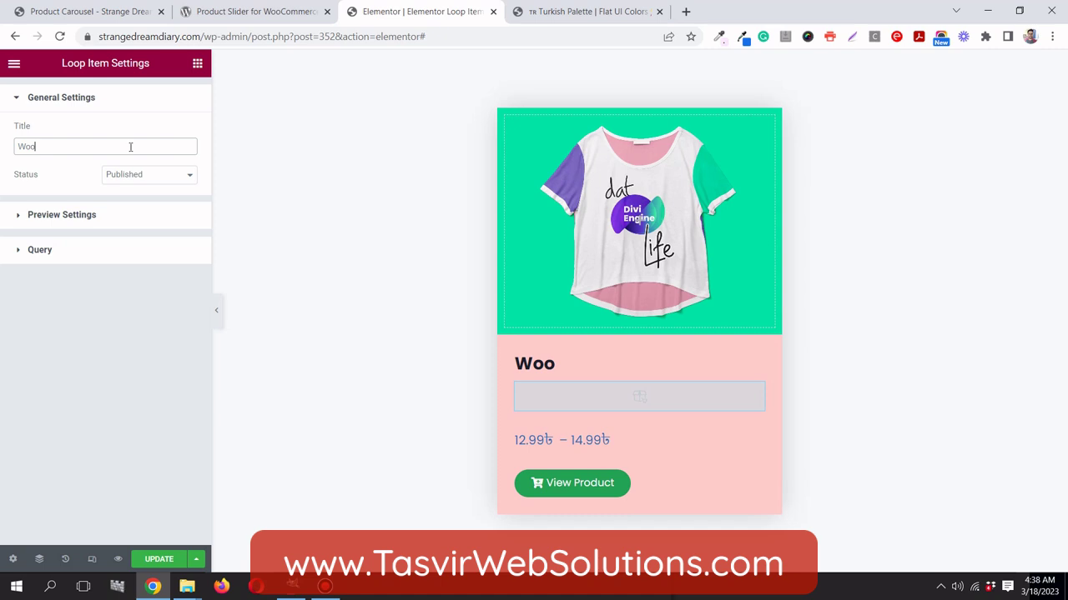
key(BackSpace)
key(BackSpace)
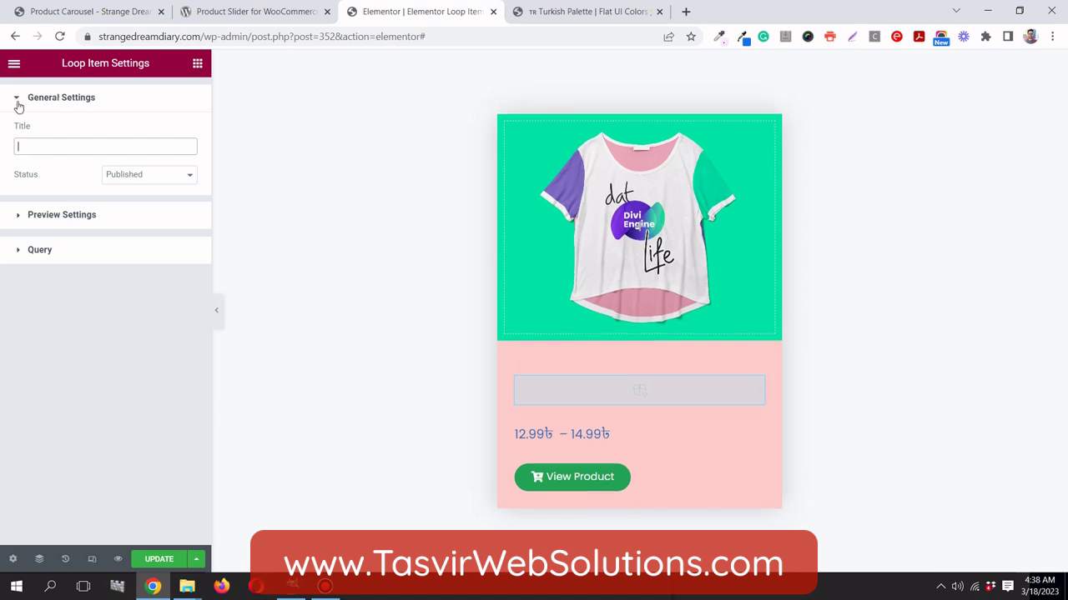
click(61, 36)
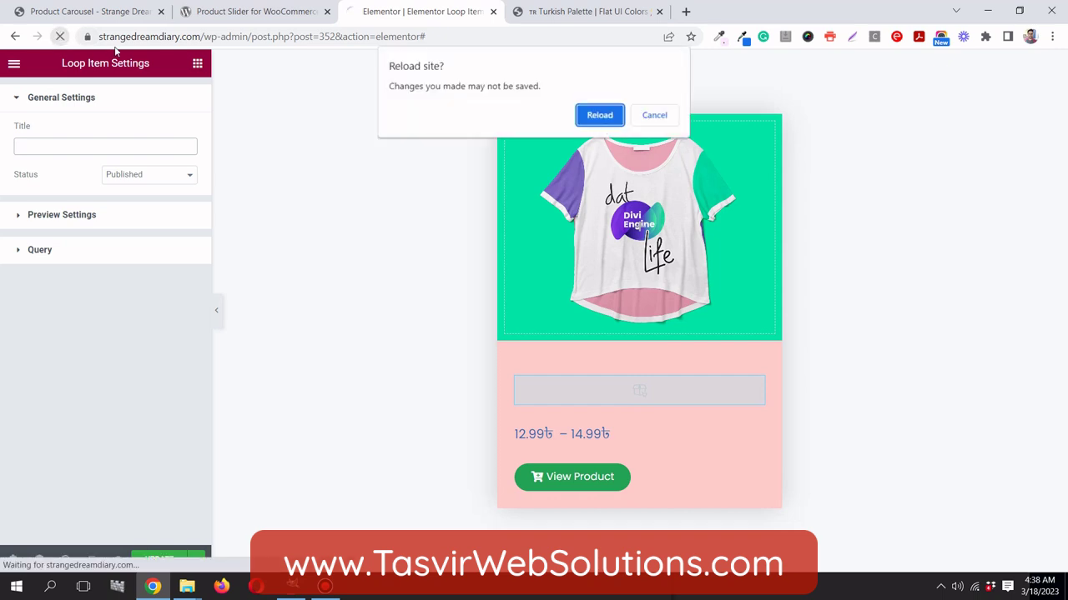
click(611, 116)
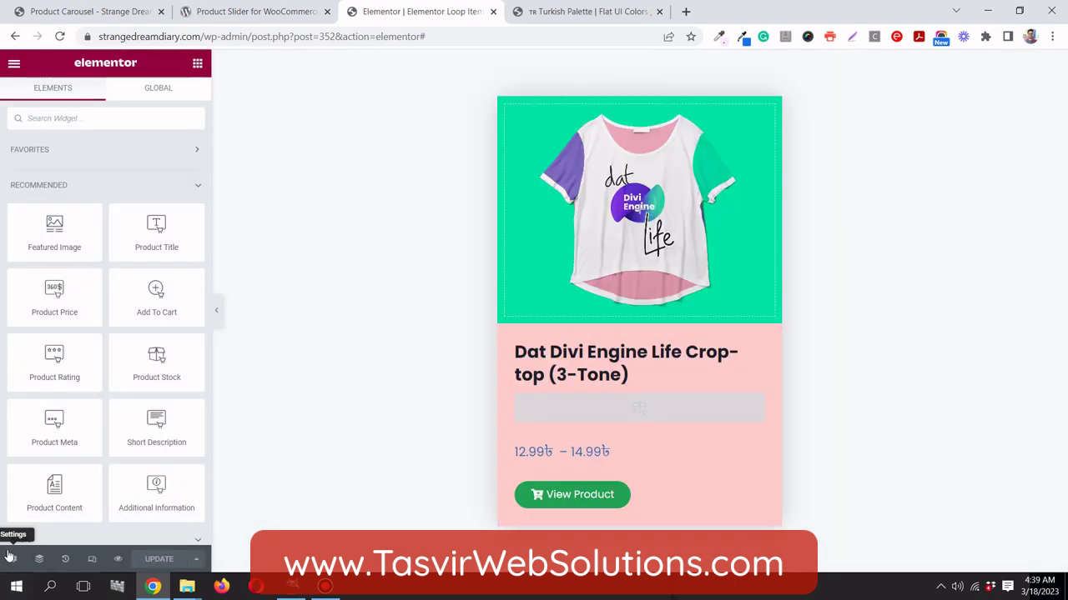
Rename the loop item template "Woo Product Carousel" in its general settings and update it
click(14, 65)
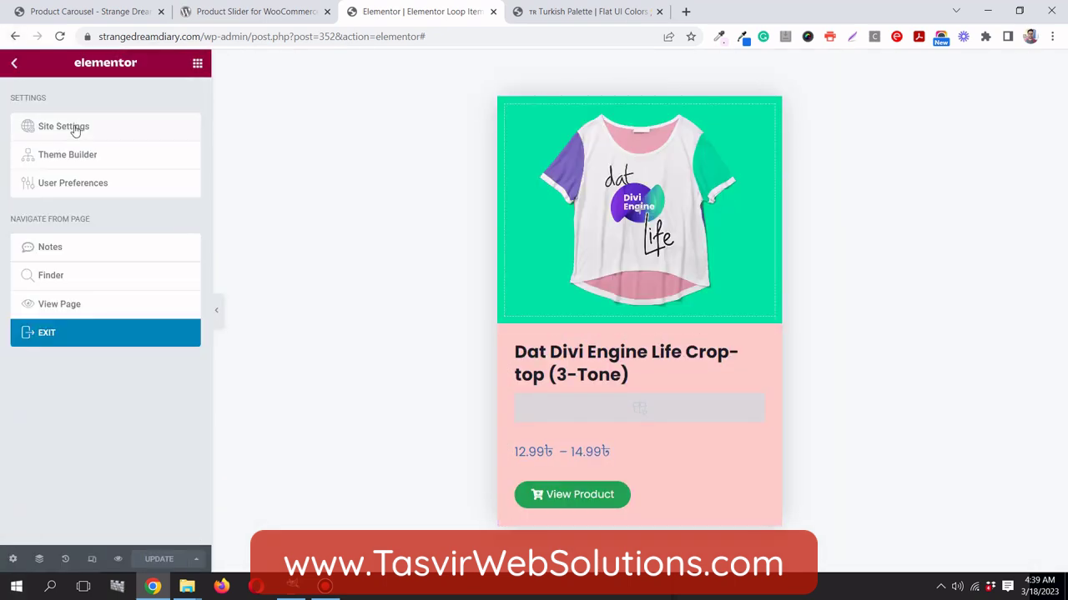
click(12, 559)
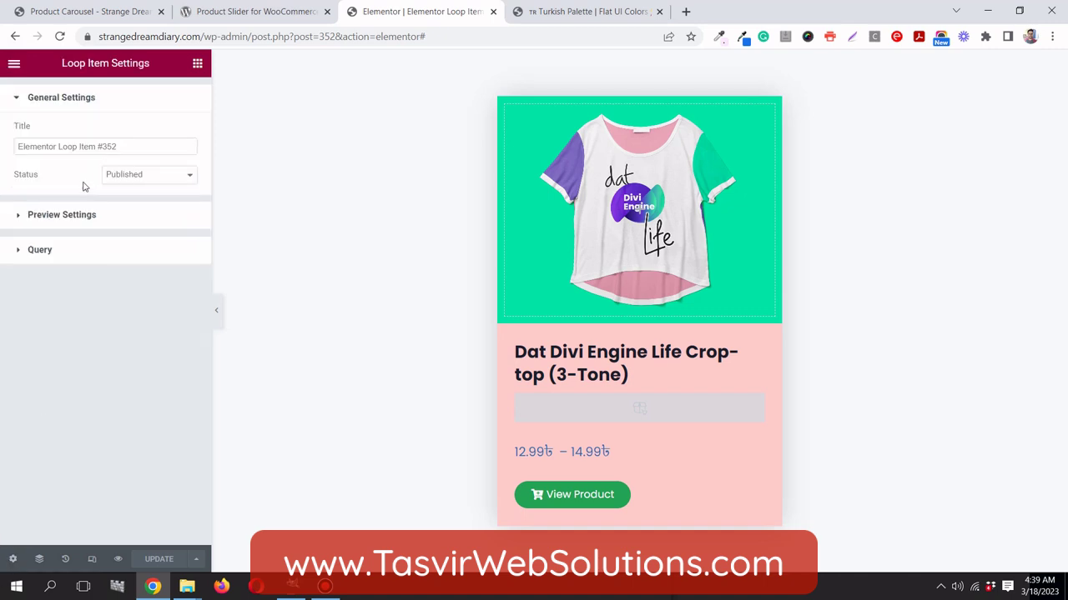
click(165, 145)
double_click(164, 145)
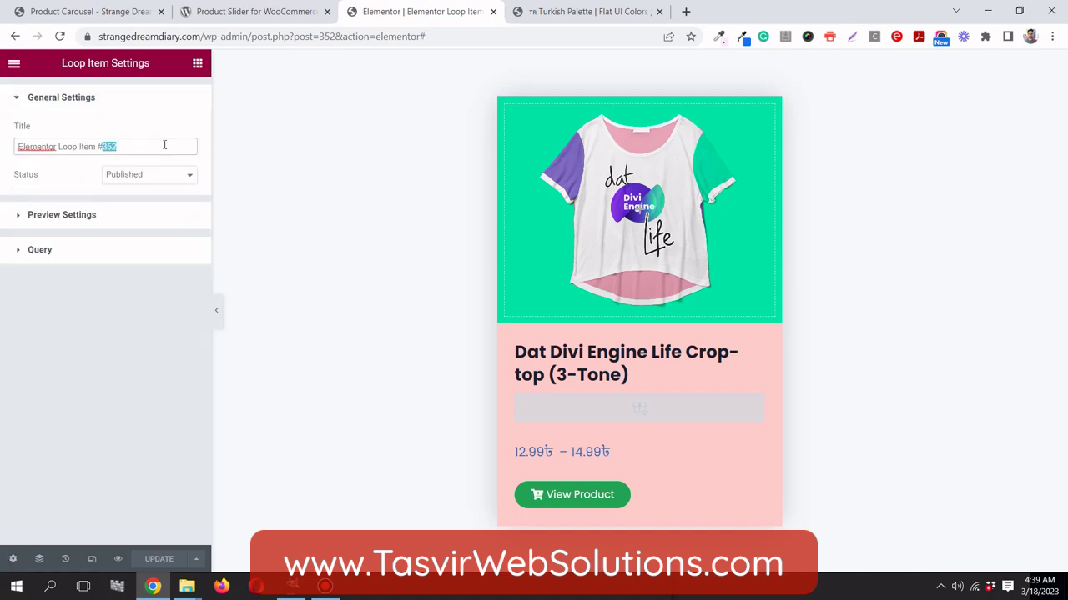
key(ctrl+a)
text(Woo Produ)
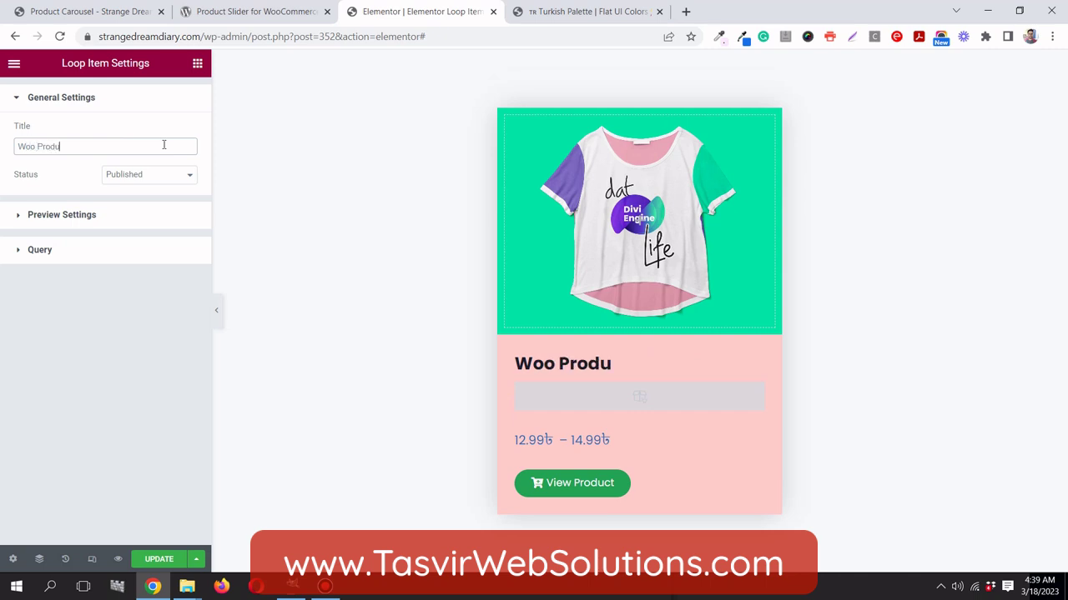
text(ct Carousel)
click(159, 562)
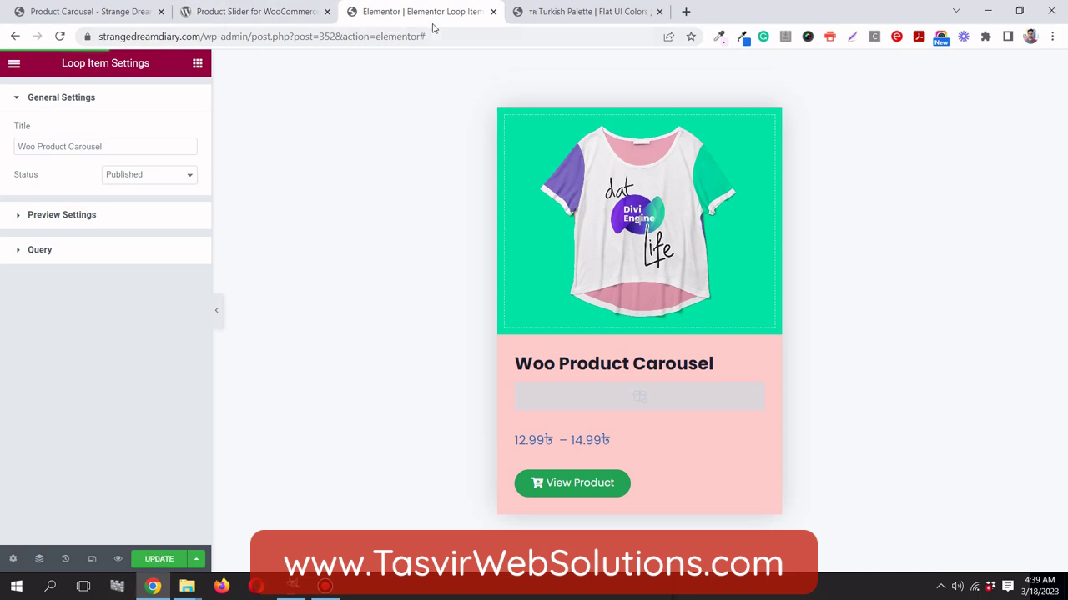
Open the WordPress dashboard from the Product Carousel preview and go through the site's list of all pages
click(97, 14)
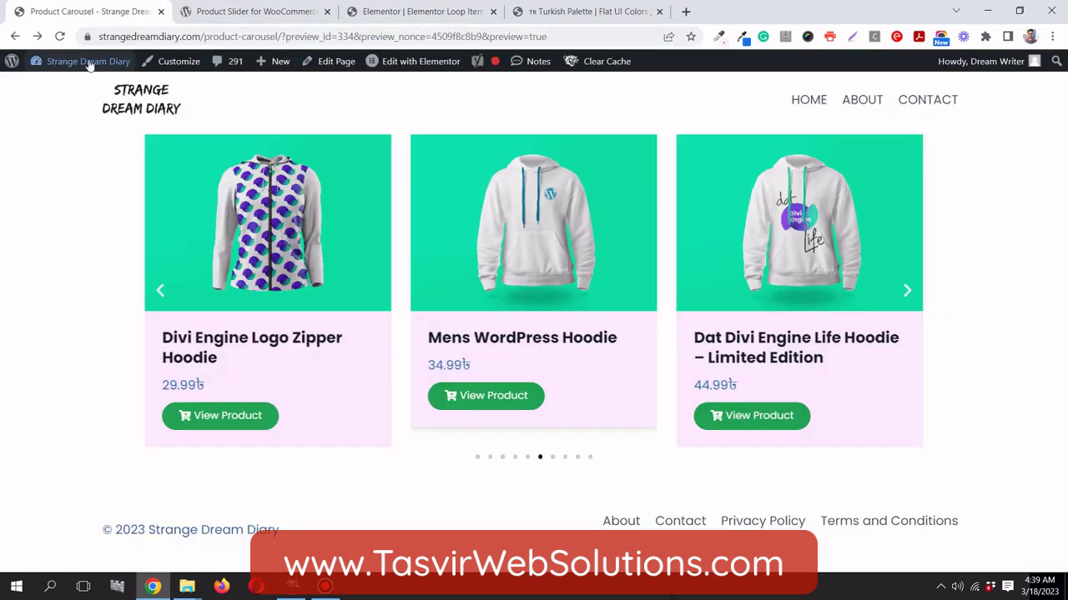
mouse_move(75, 61)
click(65, 88)
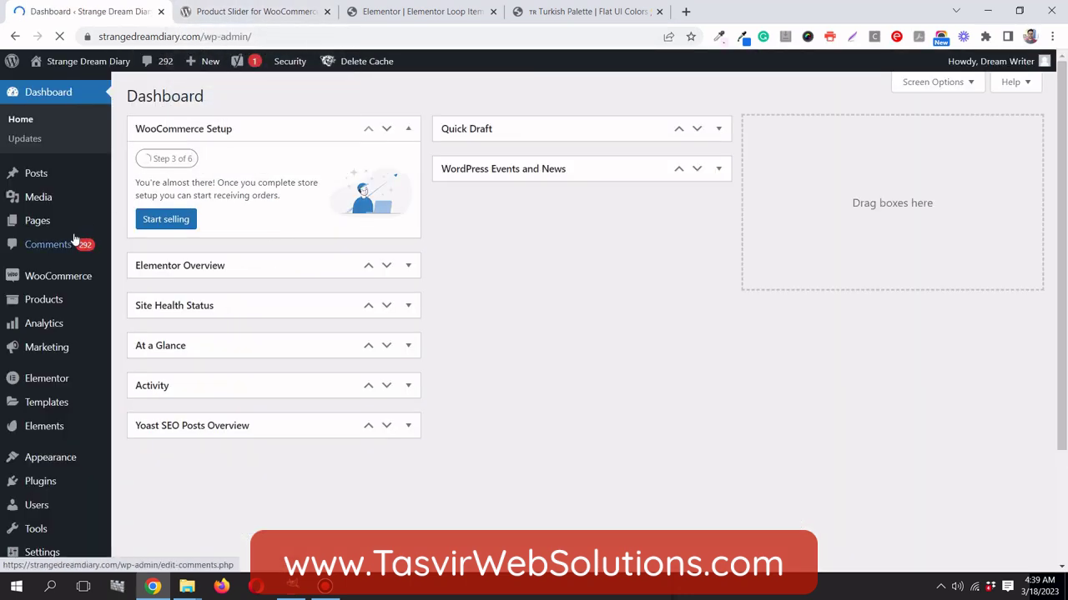
mouse_move(75, 222)
click(142, 226)
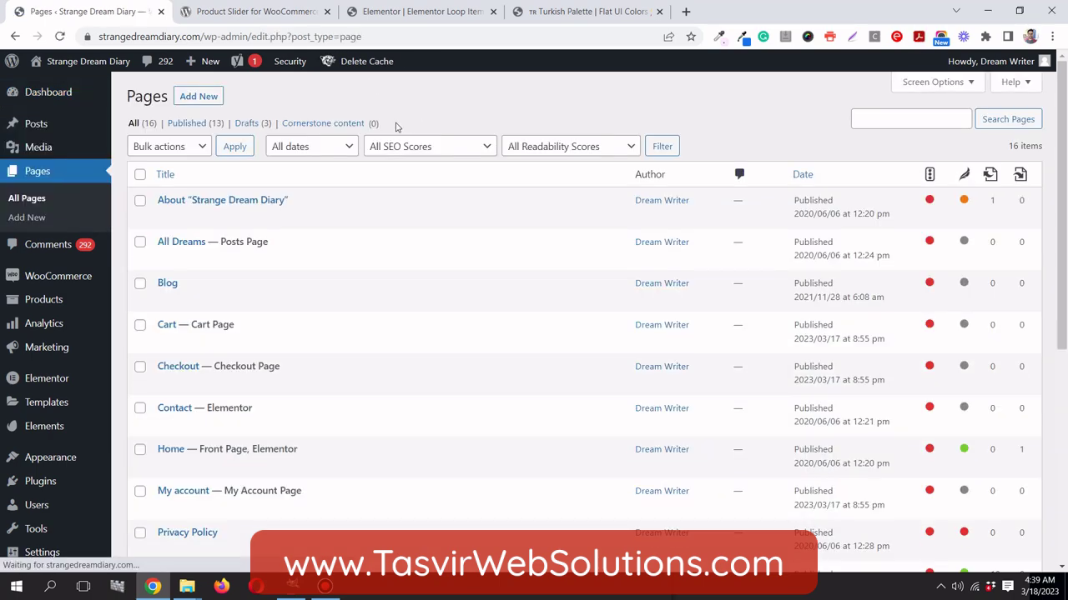
scroll(392, 127, down, 1)
scroll(392, 127, down, 3)
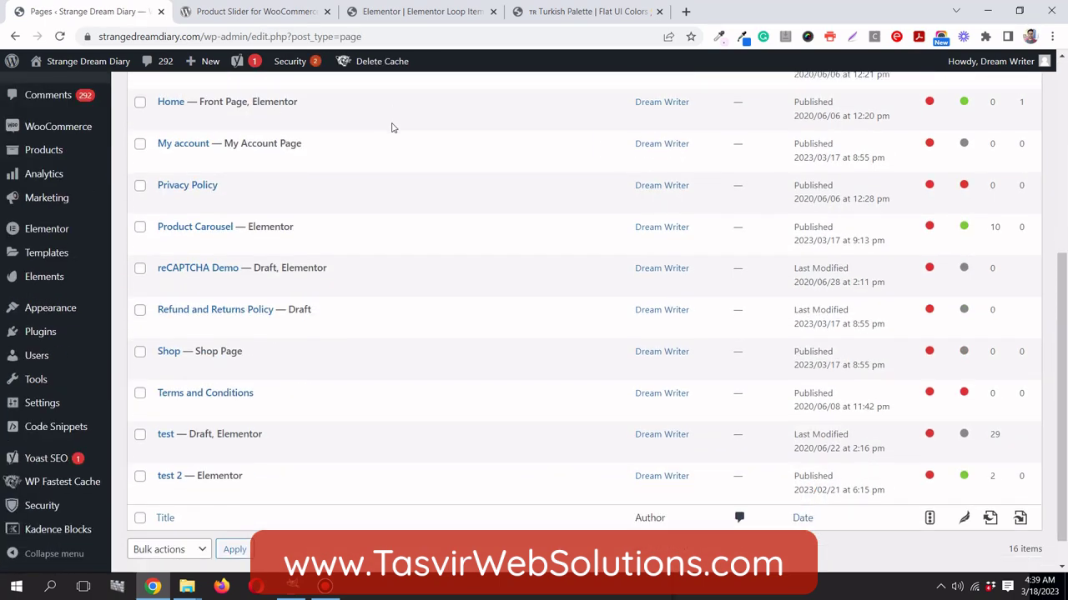
scroll(298, 298, down, 1)
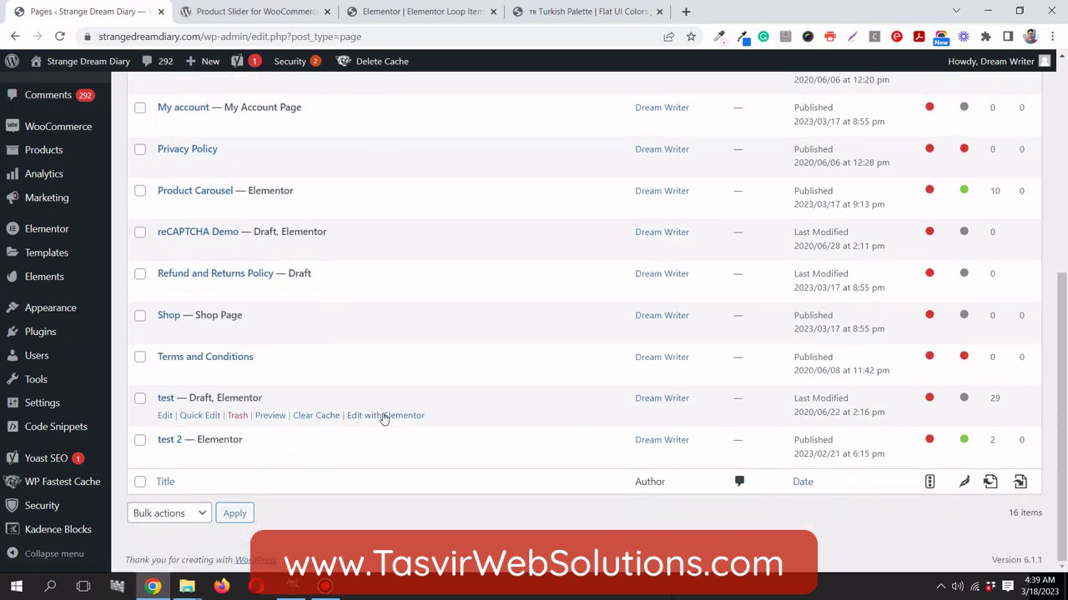
scroll(385, 416, up, 1)
scroll(384, 416, up, 5)
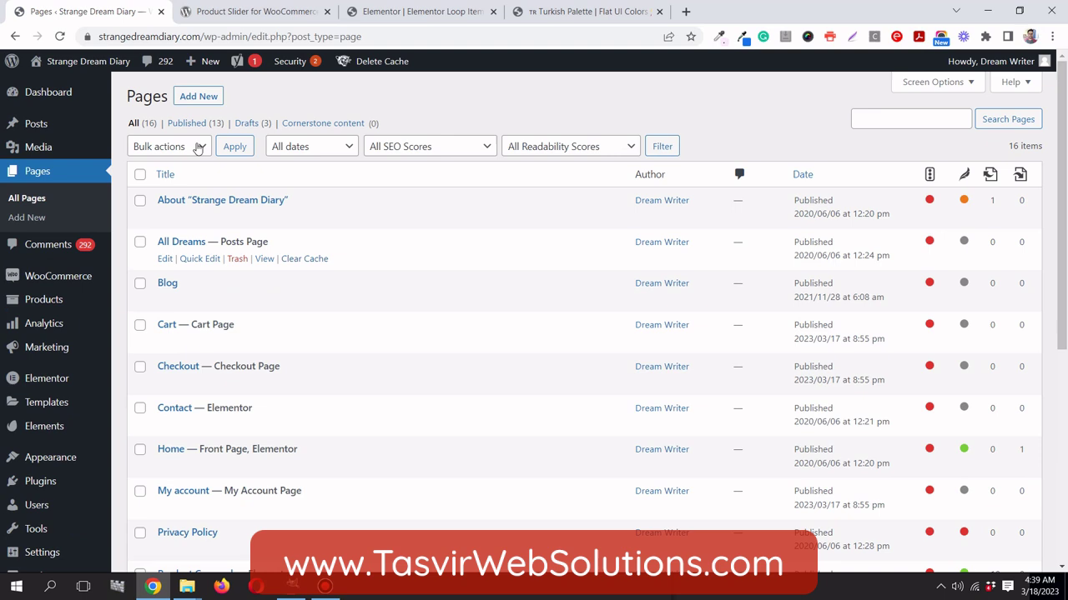
Create a new page titled "Woo Product Carousel" and save it as a draft
click(197, 96)
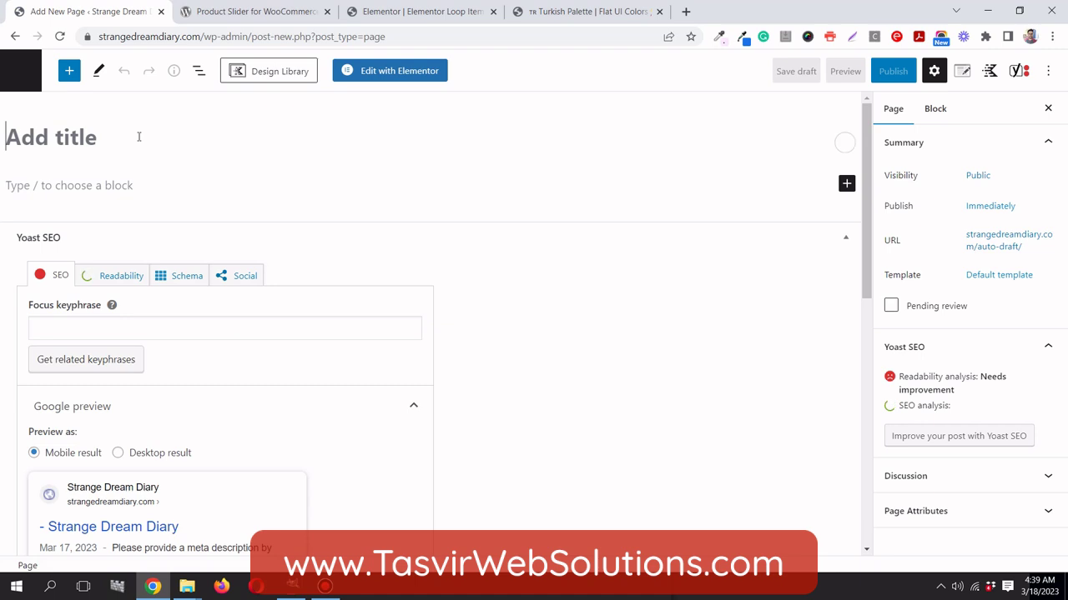
text(Woo P)
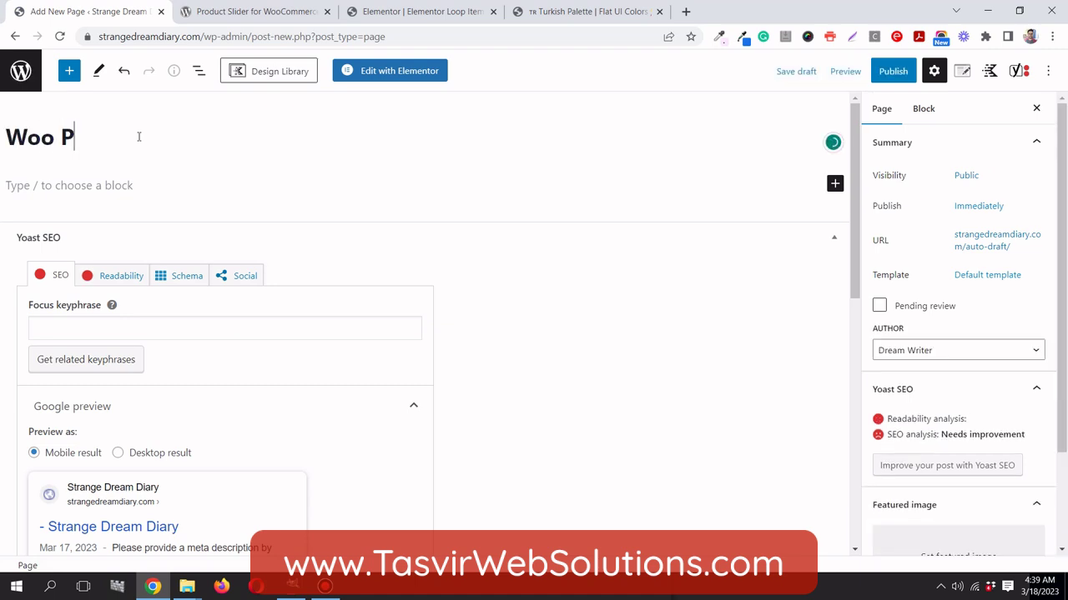
text(roduct)
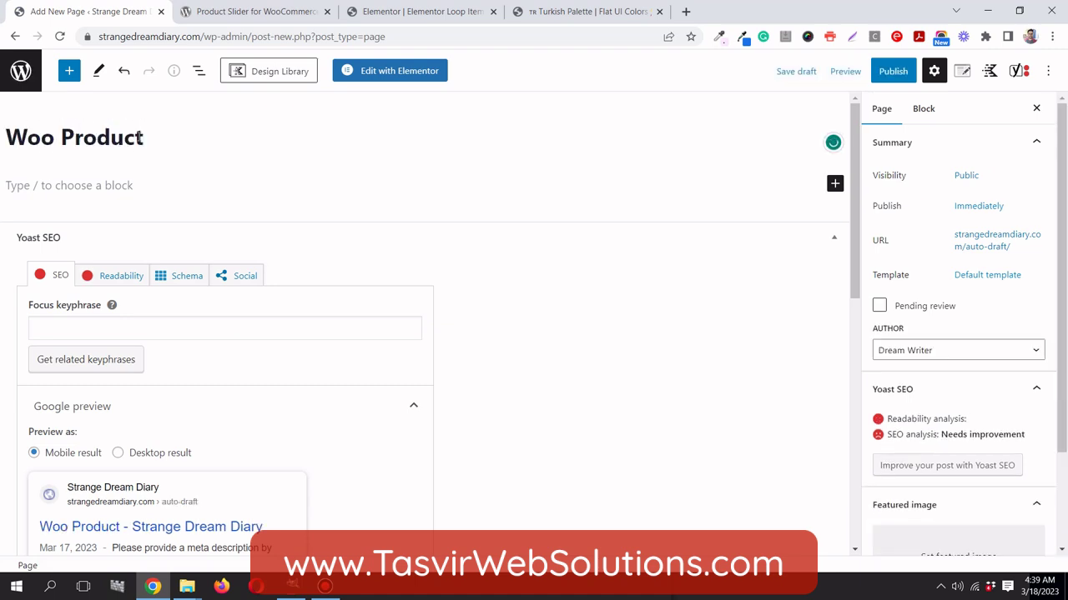
text( Carousel)
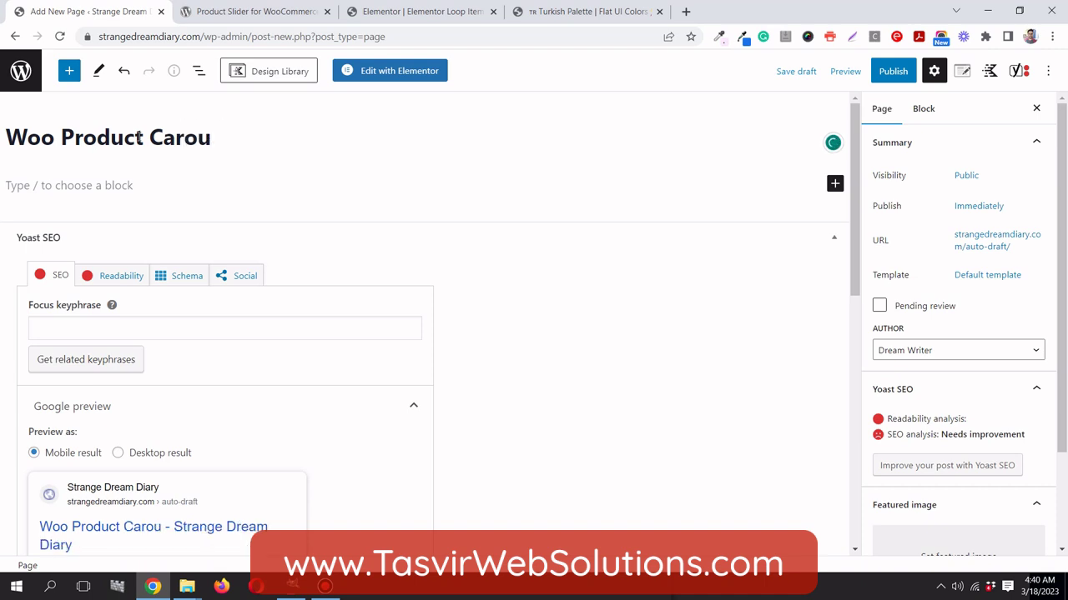
click(792, 70)
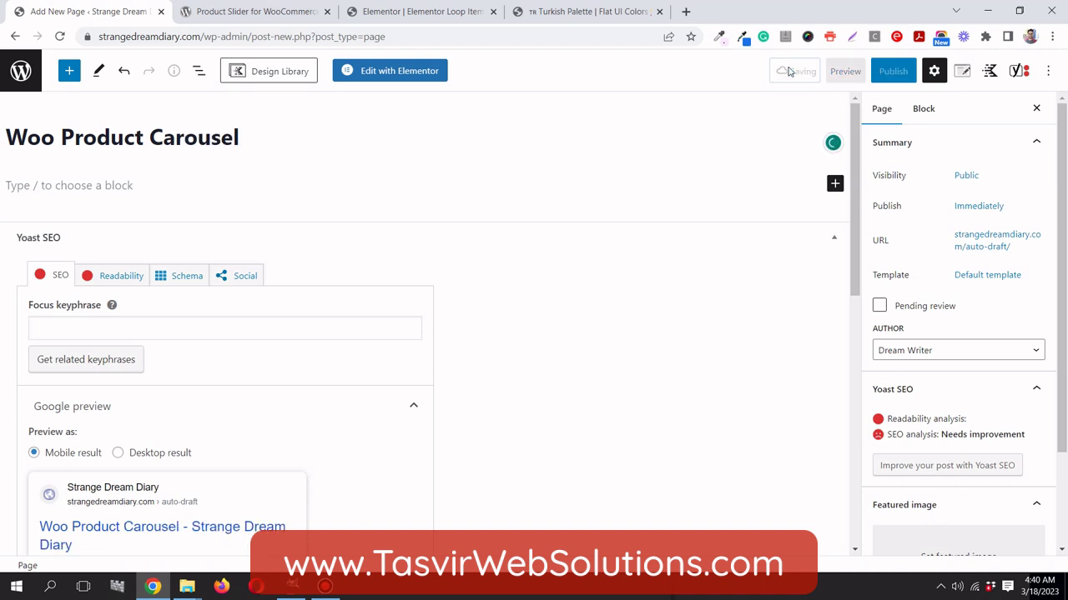
Open the new page in Elementor and insert a Loop Carousel widget into its empty content area
click(383, 76)
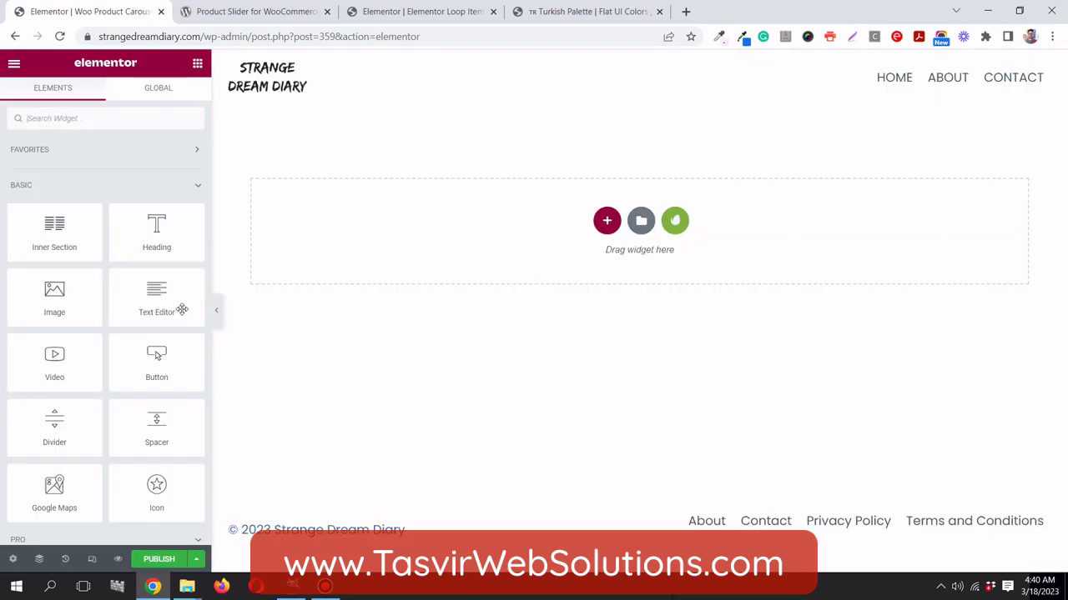
click(125, 125)
text(sl)
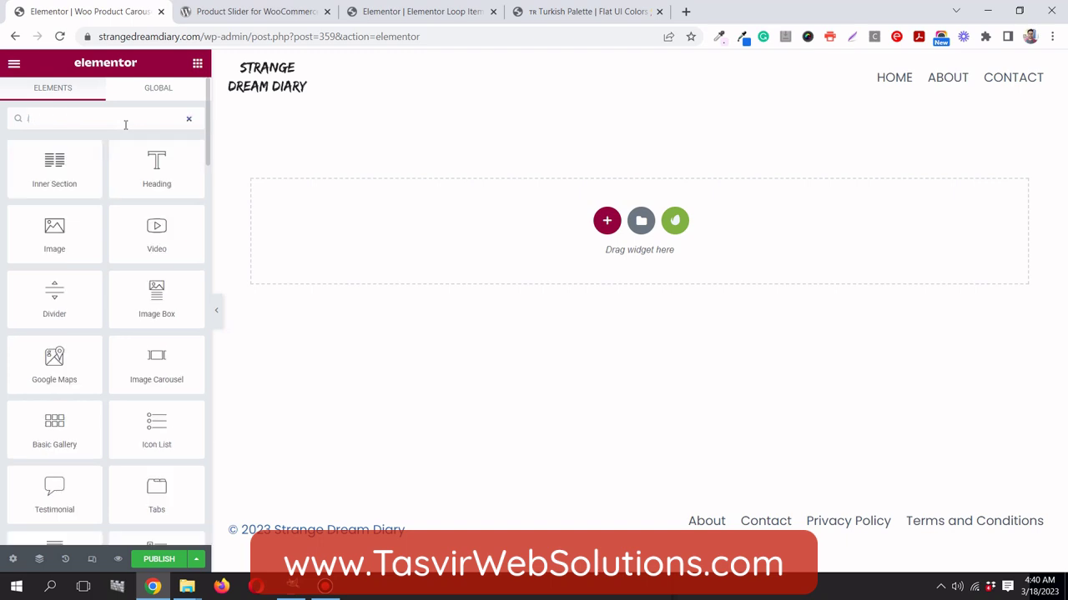
key(BackSpace)
key(BackSpace)
text(loop)
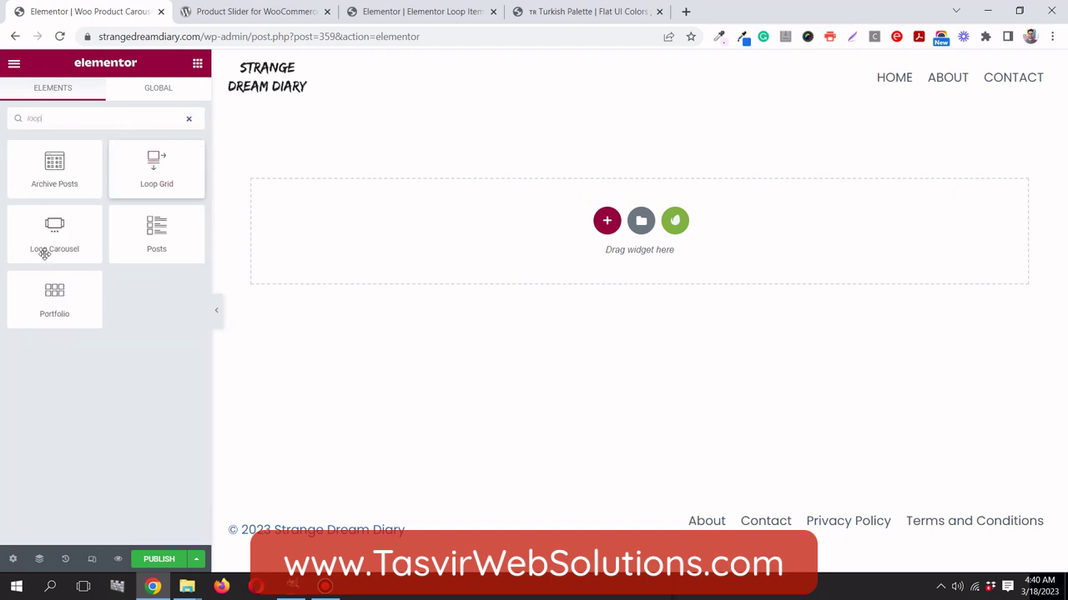
drag(44, 253, 538, 226)
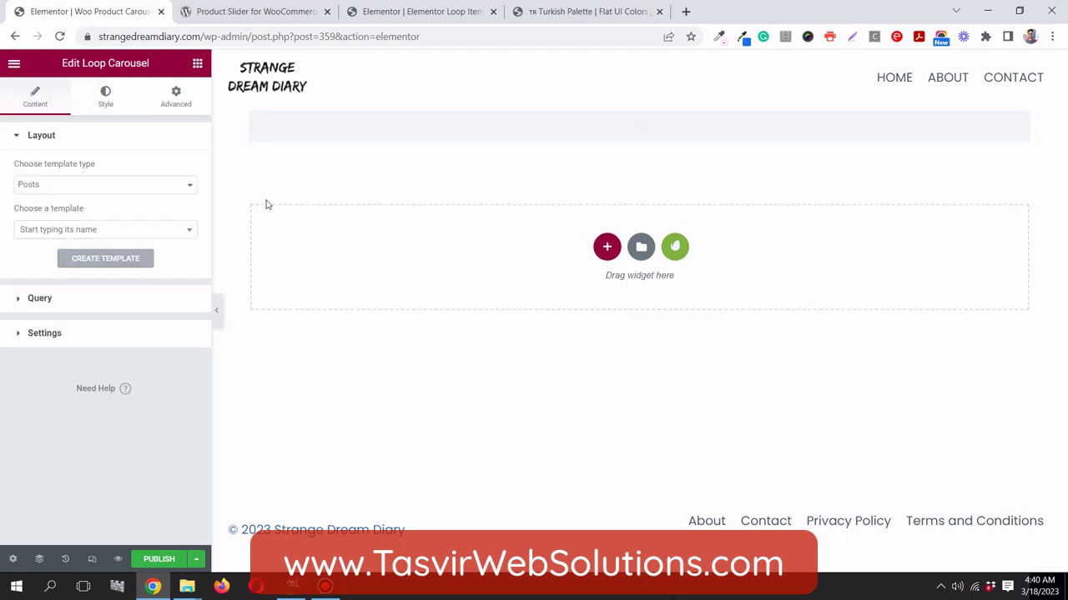
Set the Loop Carousel's template type to Products and choose the Woo Product Carousel template
click(166, 189)
click(161, 210)
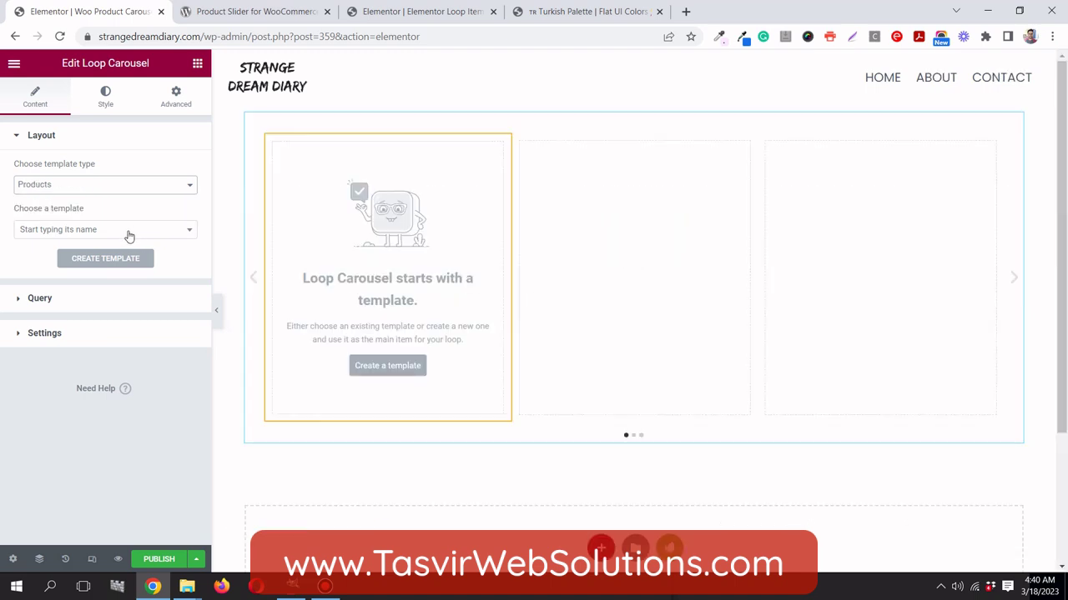
click(117, 232)
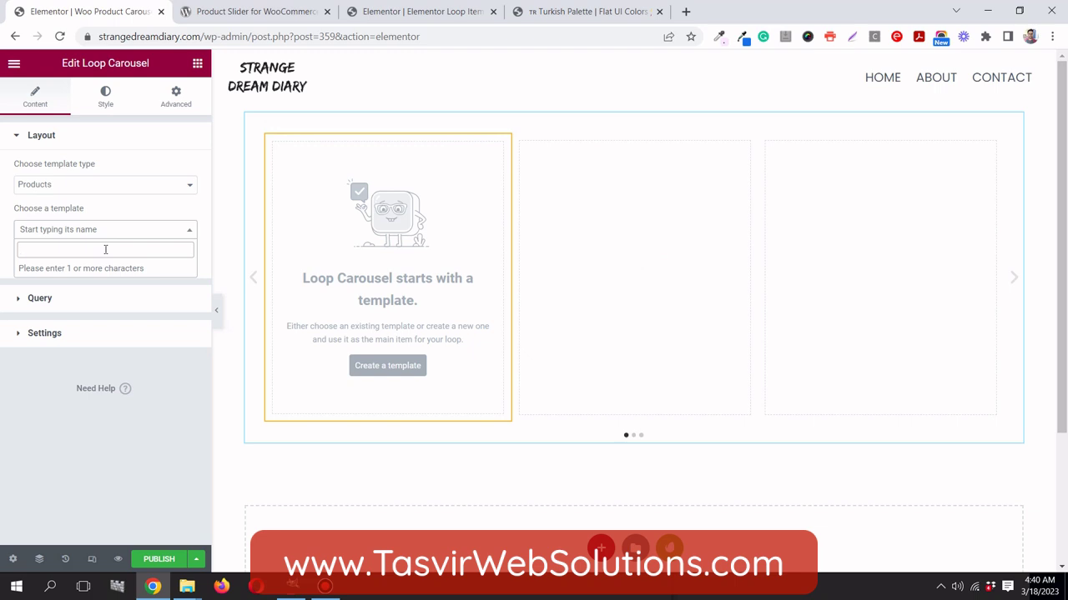
text(woo)
click(94, 269)
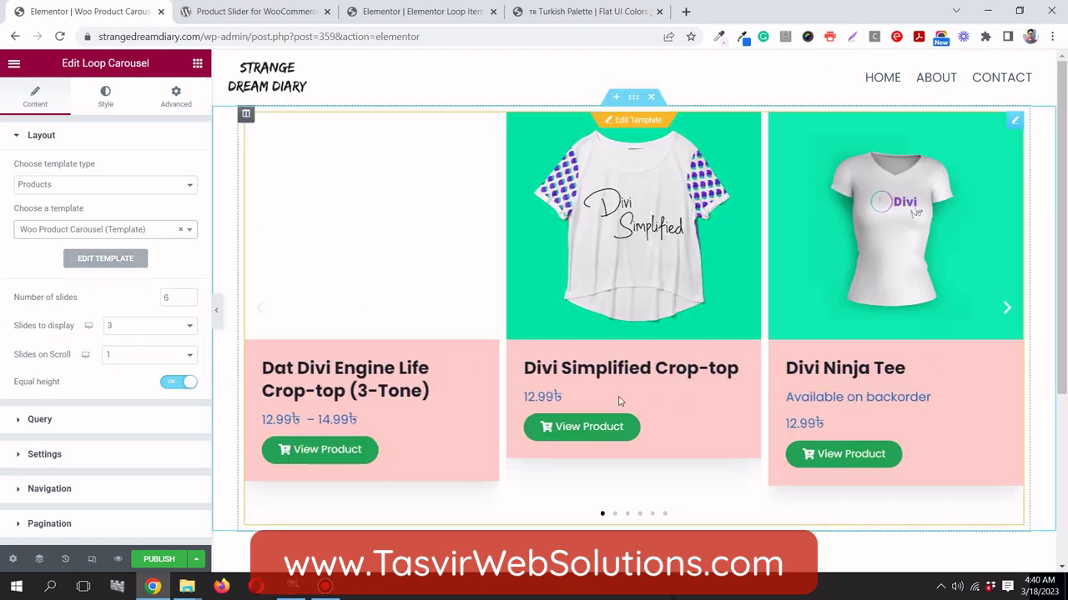
Examine the stock text on the carousel's product slides and compare it with the Product Stock widget in the loop item template
click(614, 516)
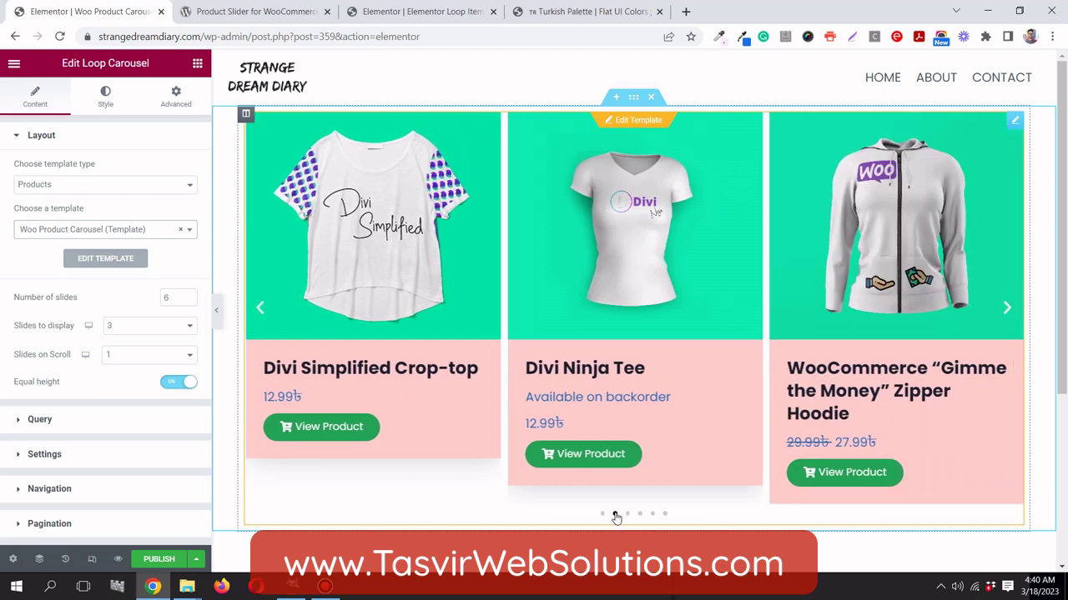
click(421, 10)
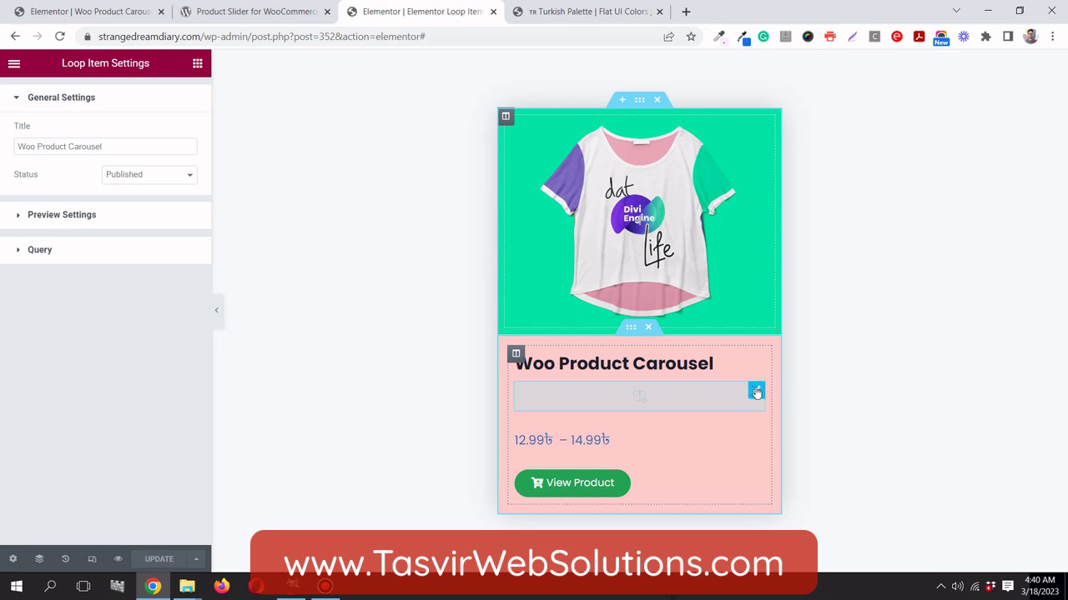
click(755, 393)
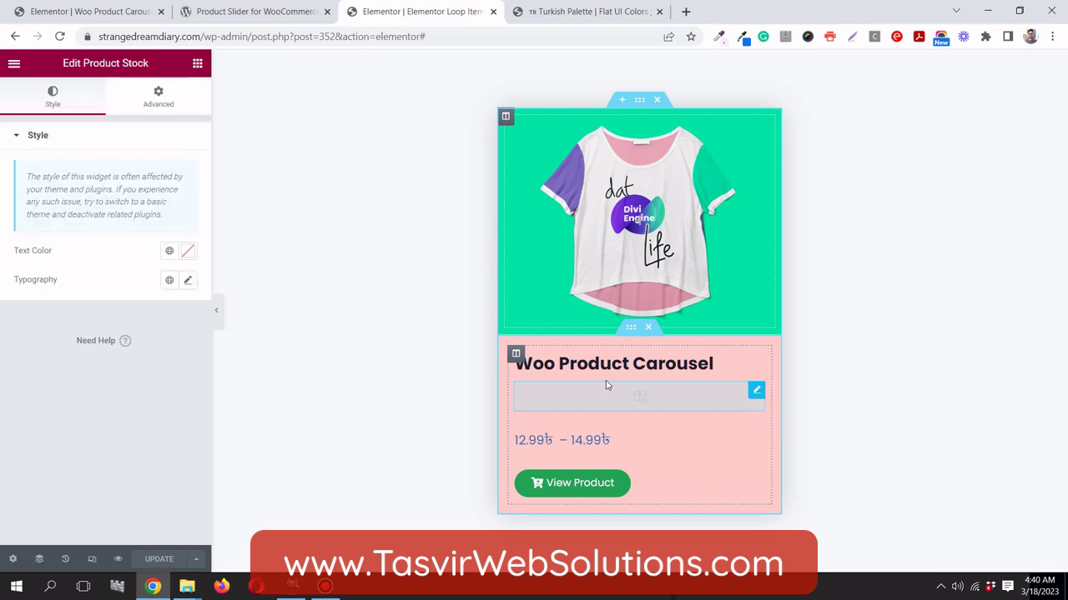
click(71, 15)
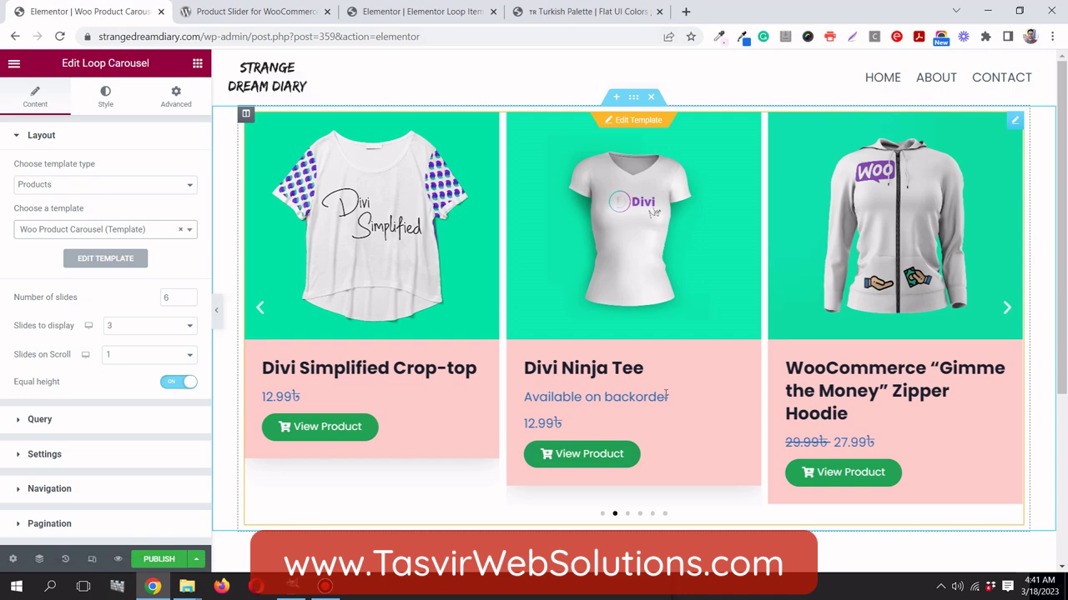
click(628, 516)
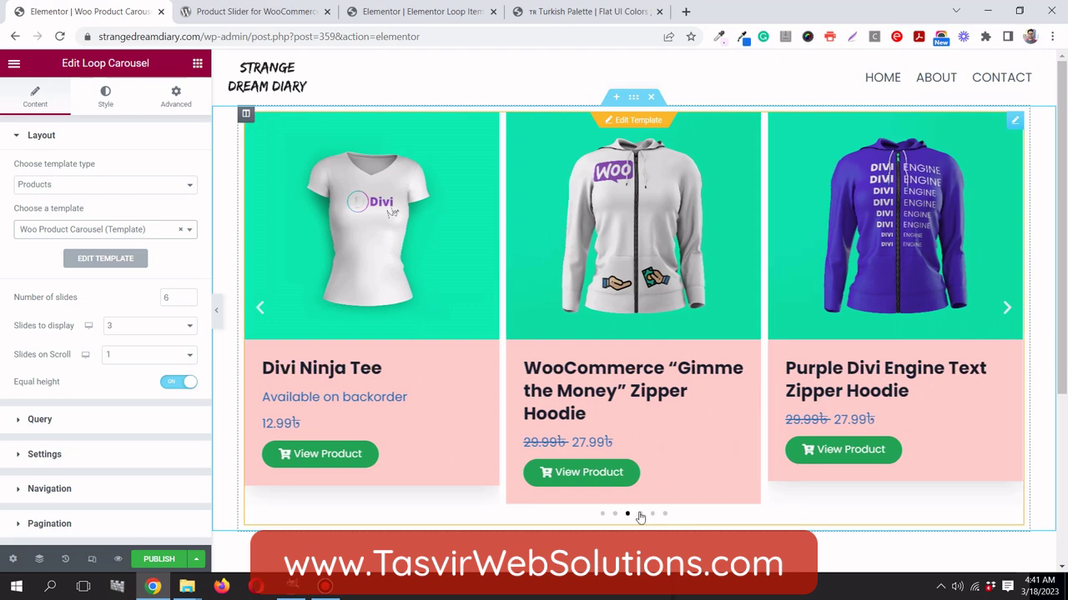
click(640, 515)
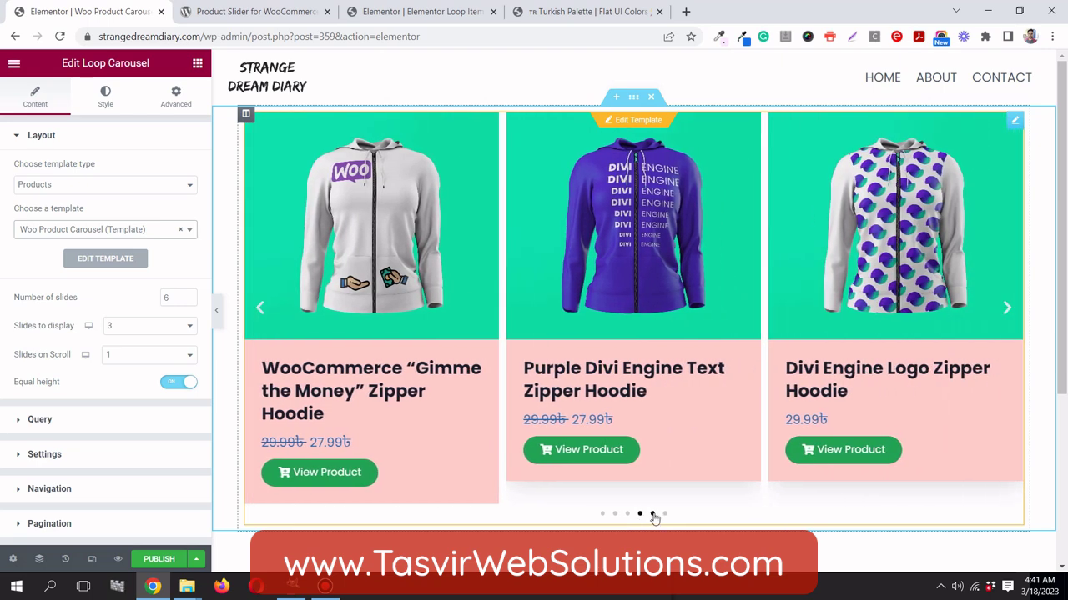
click(653, 515)
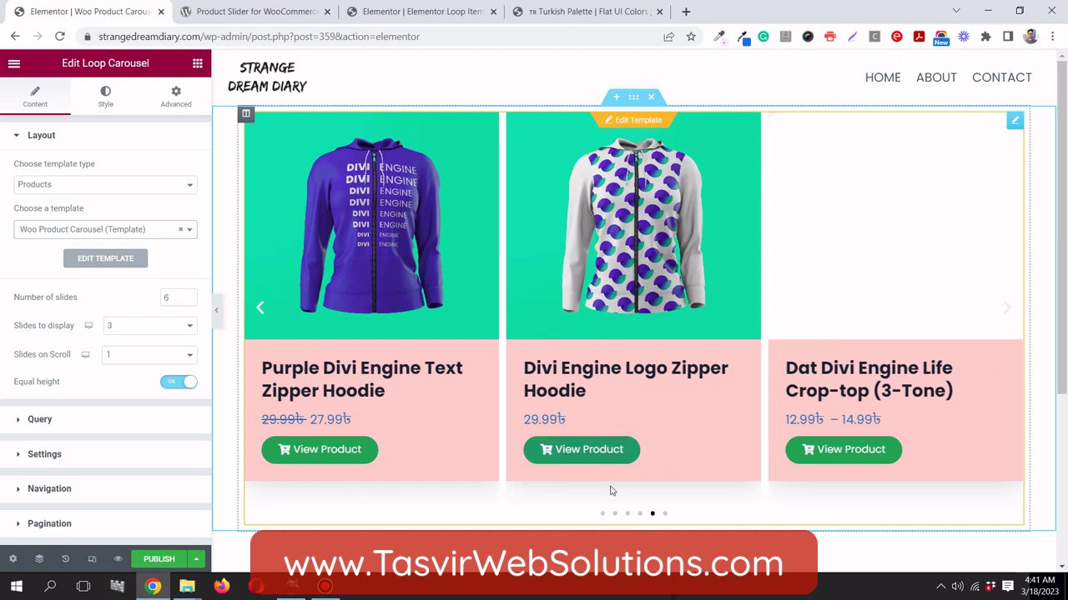
click(665, 514)
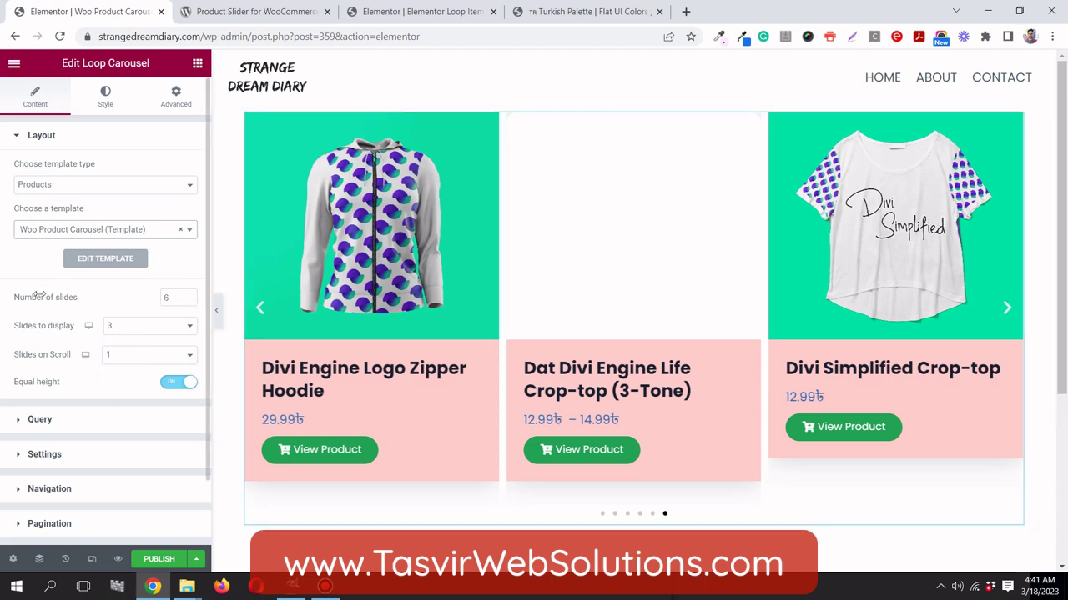
Set the carousel's number of slides to 10 and advance through the slides to check them
click(164, 298)
double_click(164, 297)
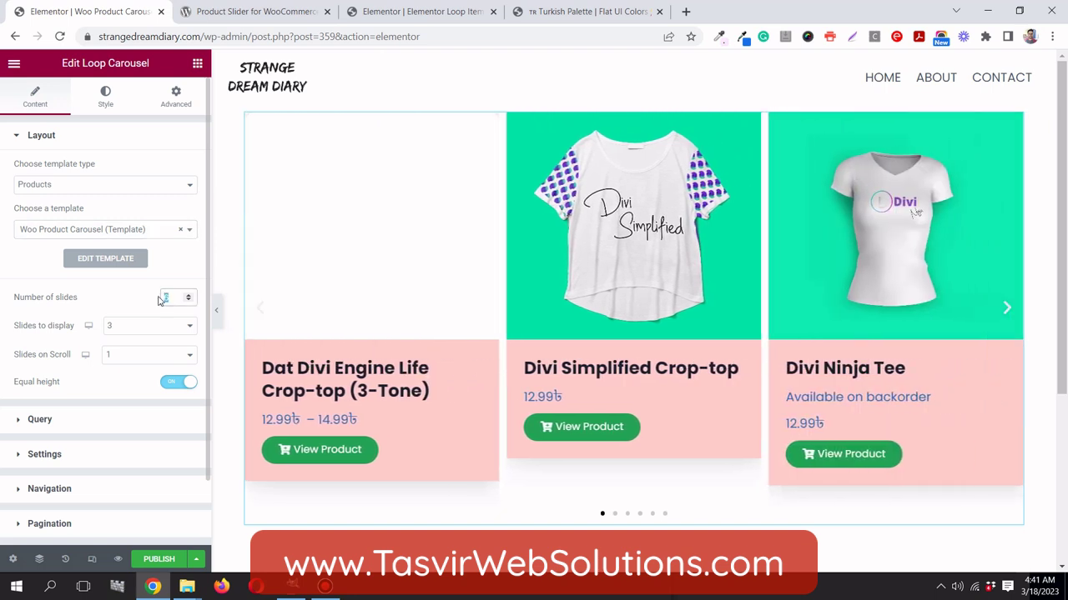
text(10)
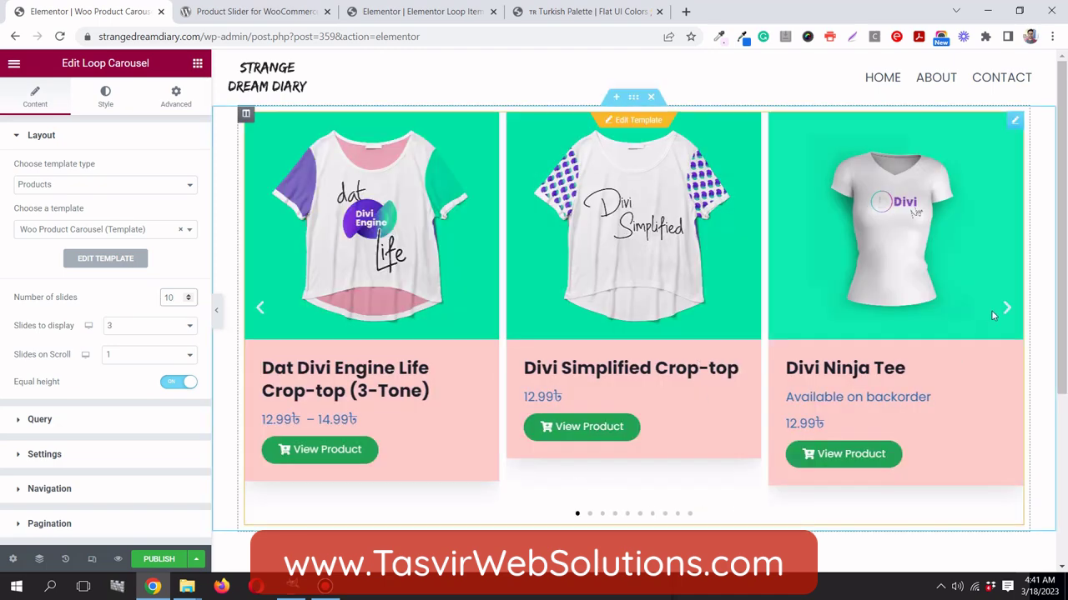
click(1007, 309)
click(1007, 309)
click(1007, 310)
click(1007, 309)
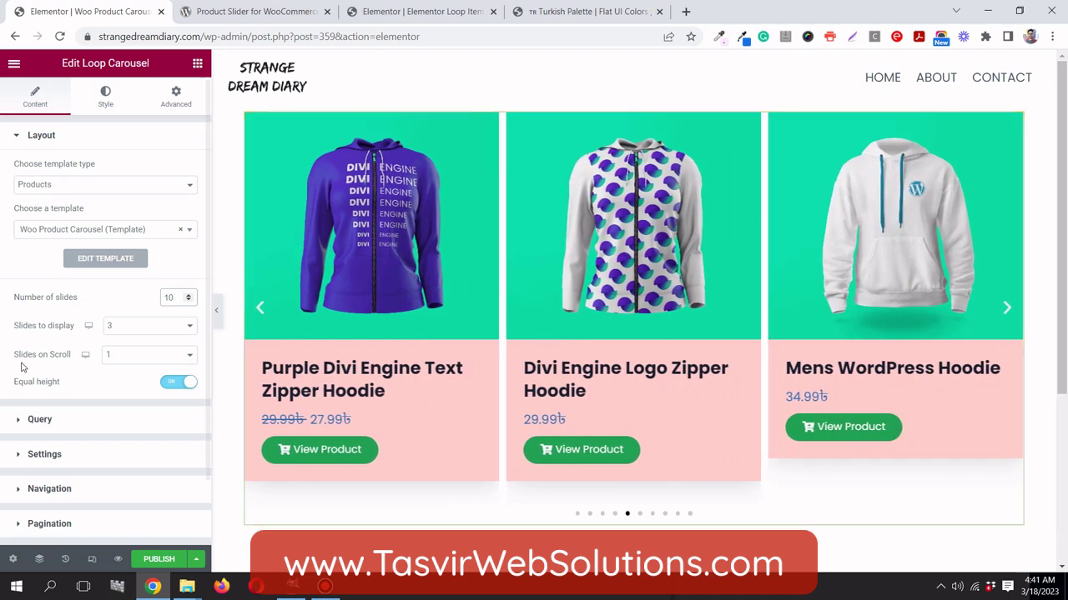
Try displaying 4 slides at once in the carousel, and return the slides to display to 3
click(122, 331)
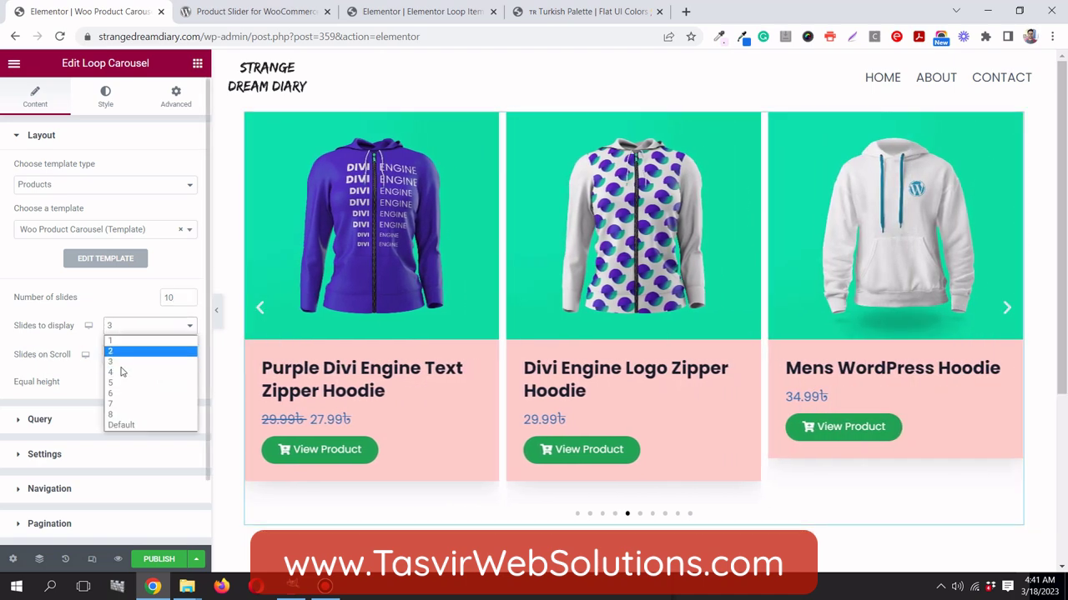
click(120, 372)
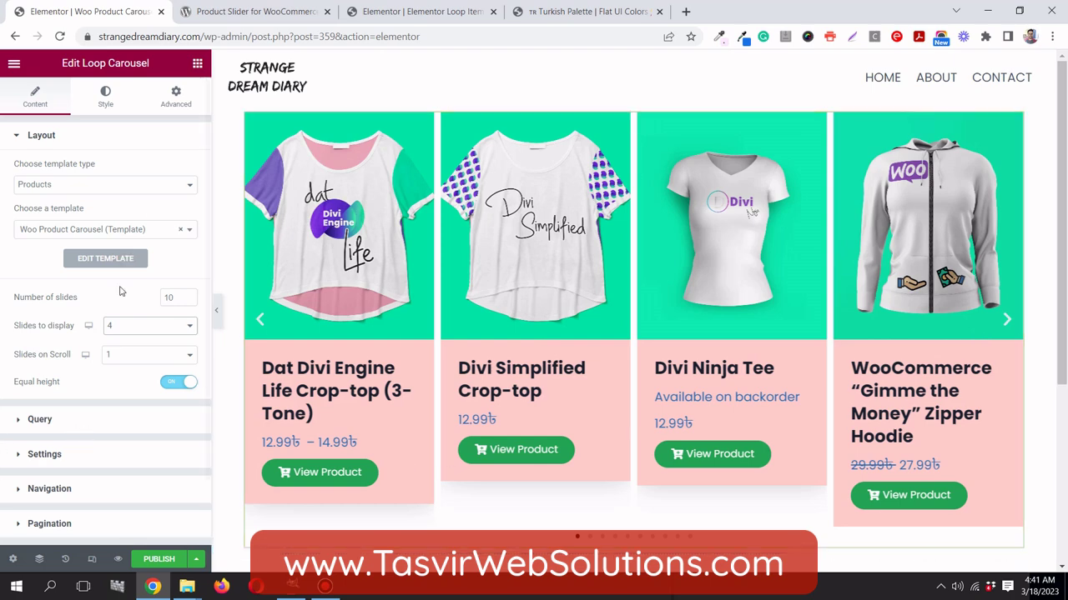
click(134, 326)
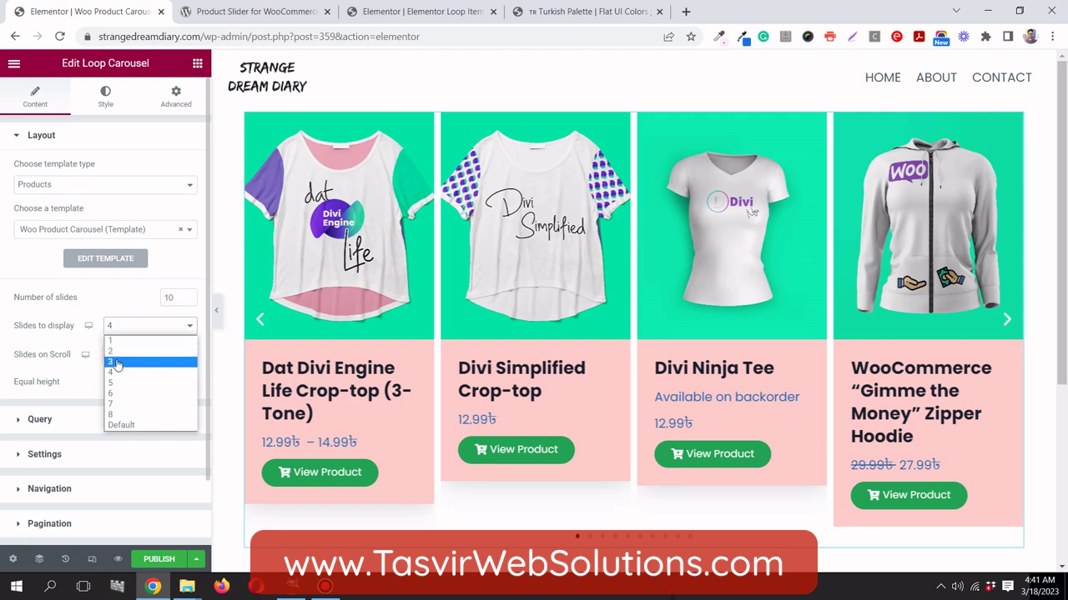
click(117, 363)
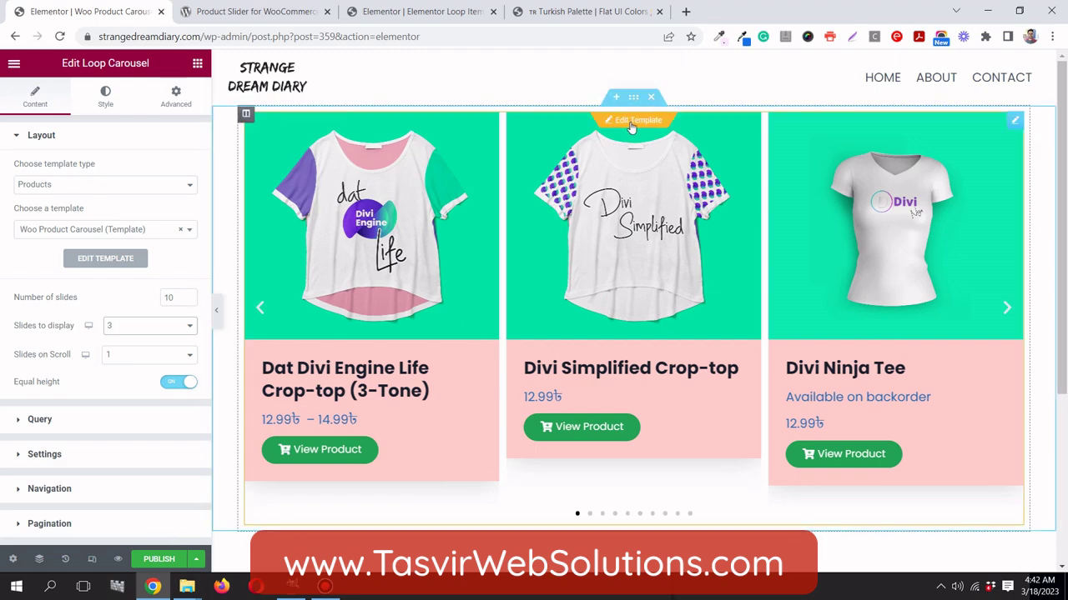
Open the carousel's loop item template for in-place editing, saving the page changes made so far
click(629, 121)
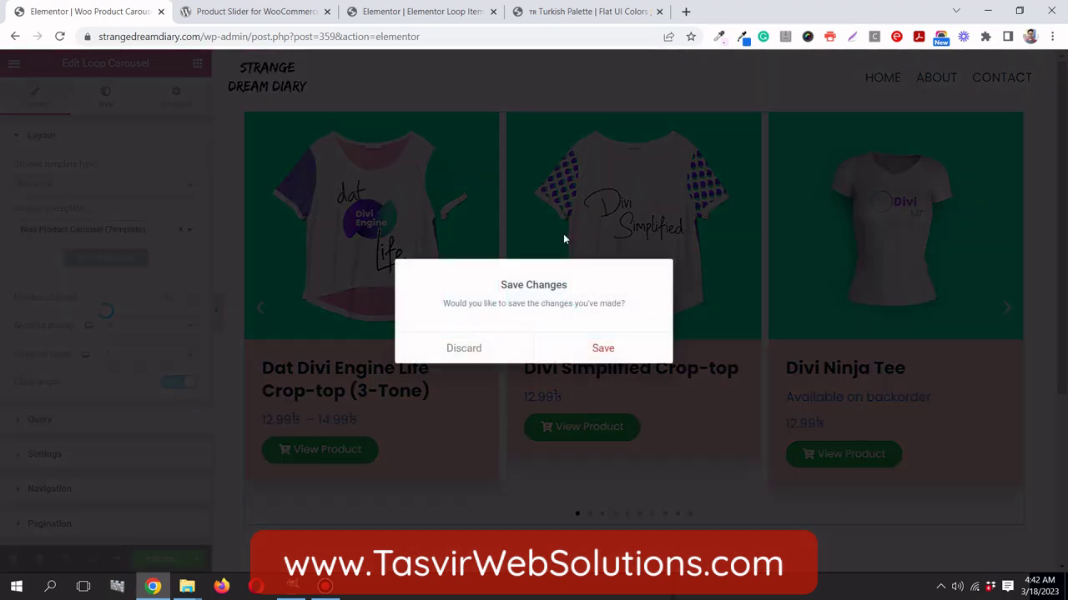
click(620, 354)
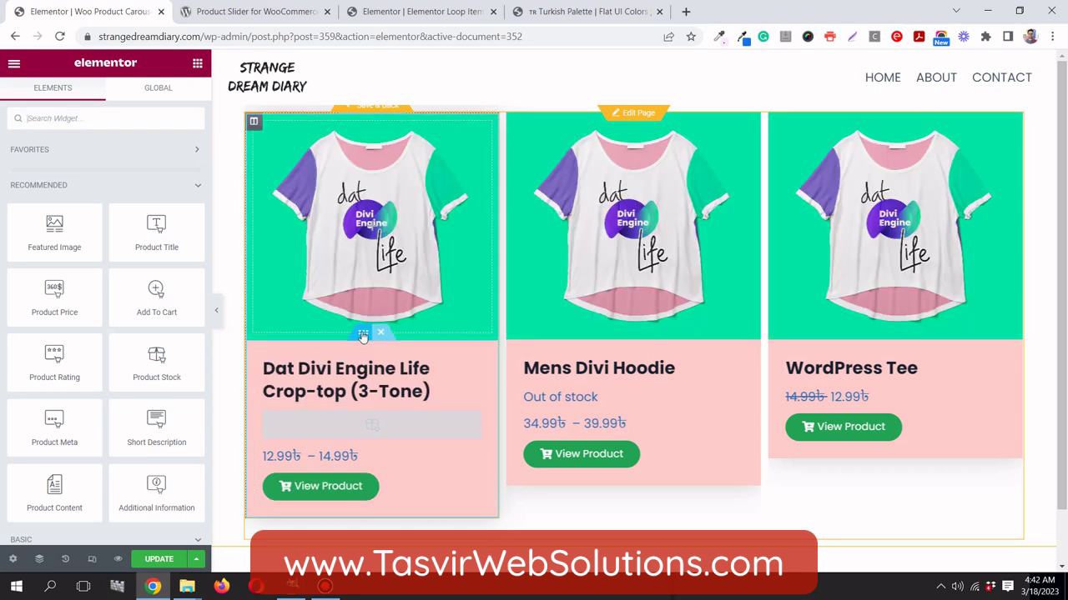
Give the product details inner section below the image a Min Height layout with a minimum height of 232 px
click(363, 335)
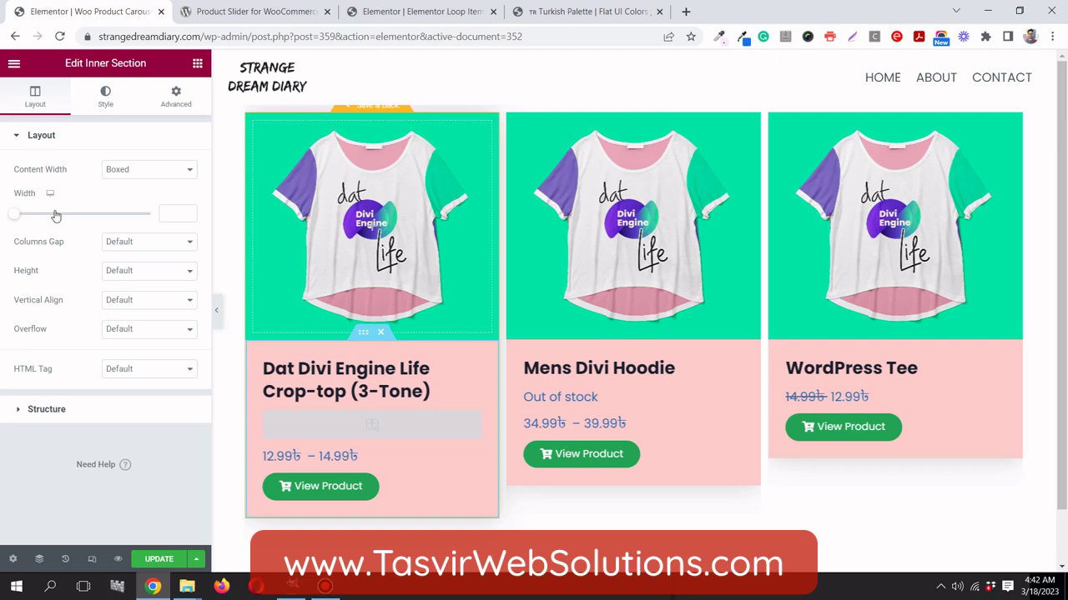
click(158, 273)
click(147, 310)
scroll(321, 320, down, 1)
drag(52, 315, 37, 319)
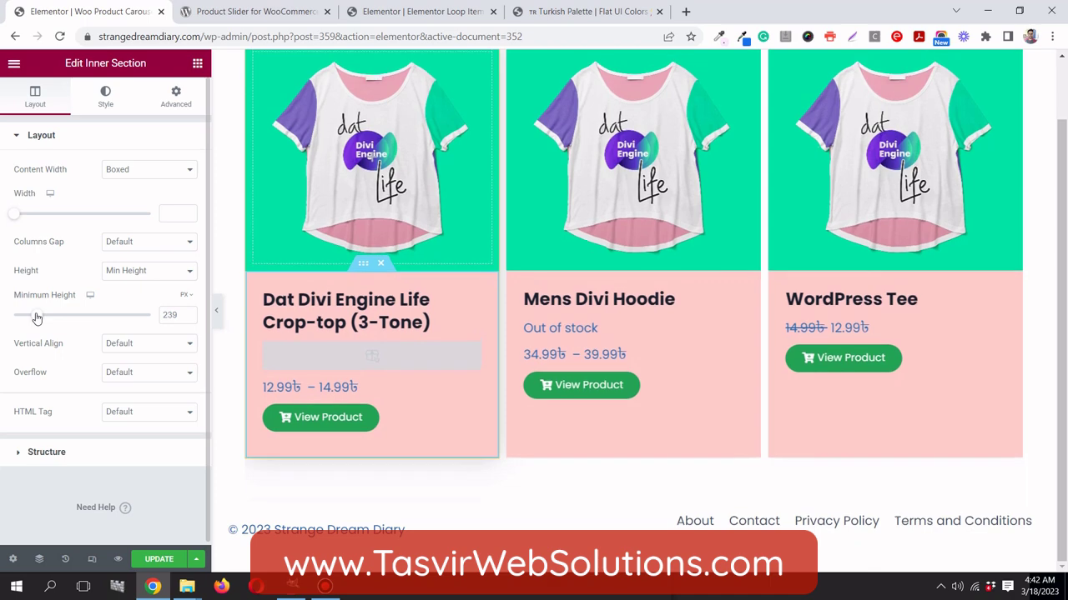
drag(37, 317, 35, 317)
Update the loop item template, check the card heights, and return to editing the page
click(162, 561)
scroll(337, 368, up, 1)
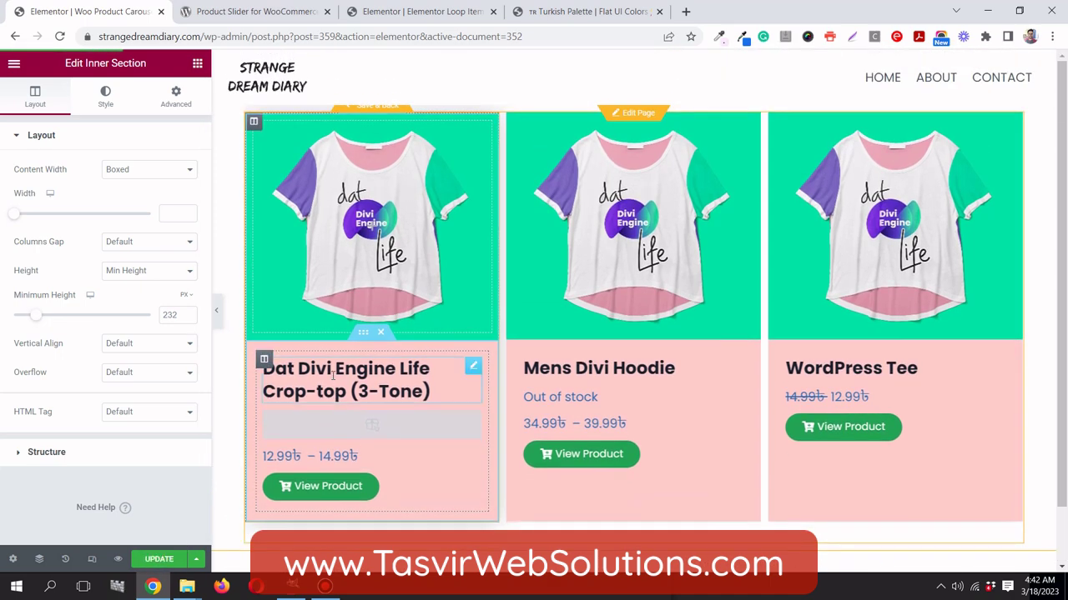
scroll(463, 330, down, 1)
scroll(463, 330, up, 1)
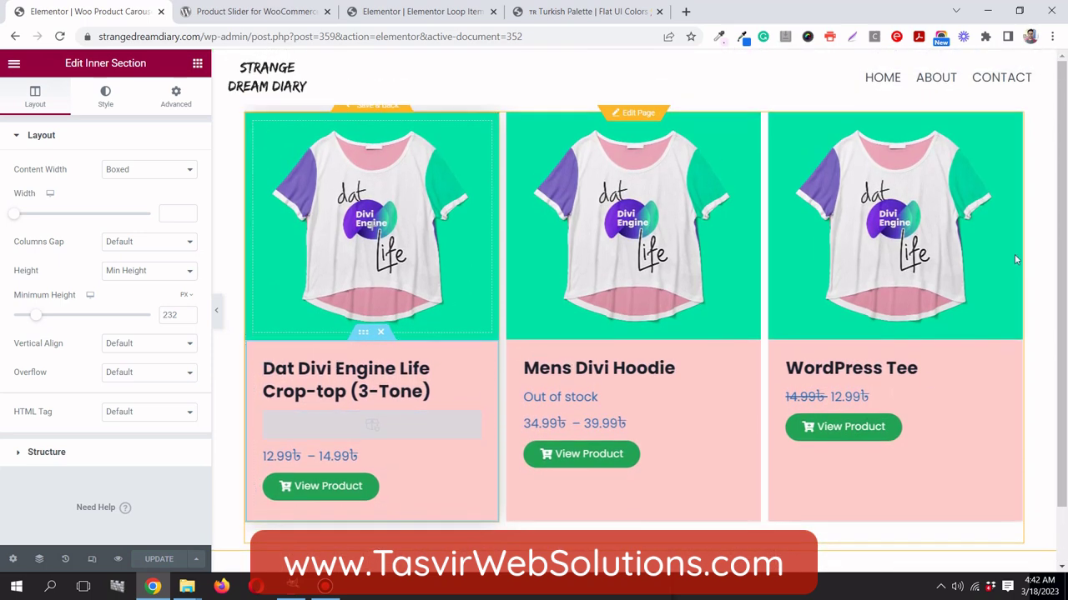
click(640, 116)
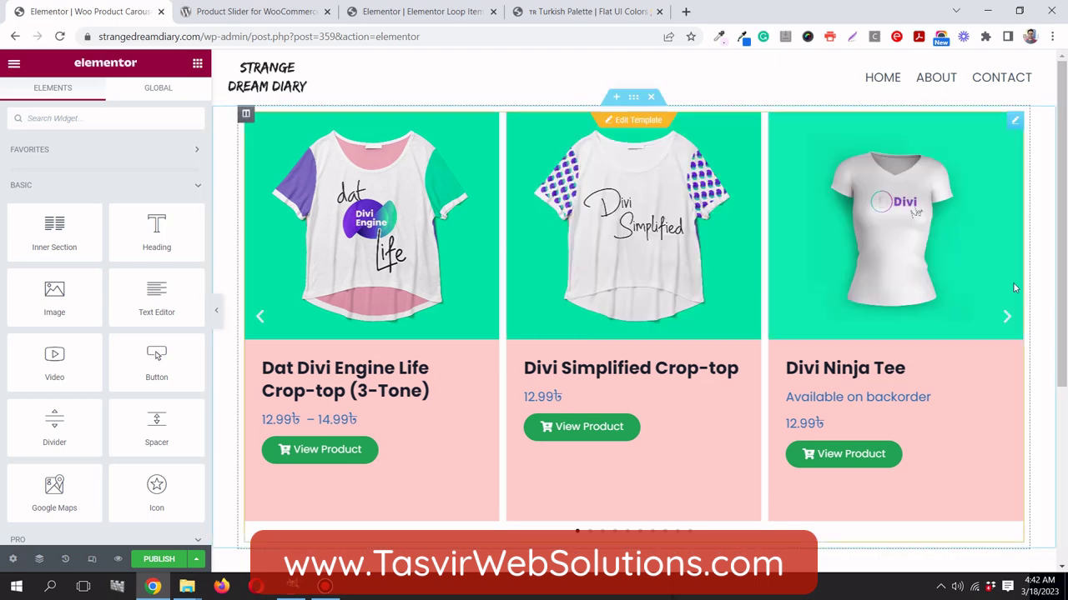
Advance through the carousel's slides in the editor to compare the heights of the product cards
click(1007, 325)
click(1007, 323)
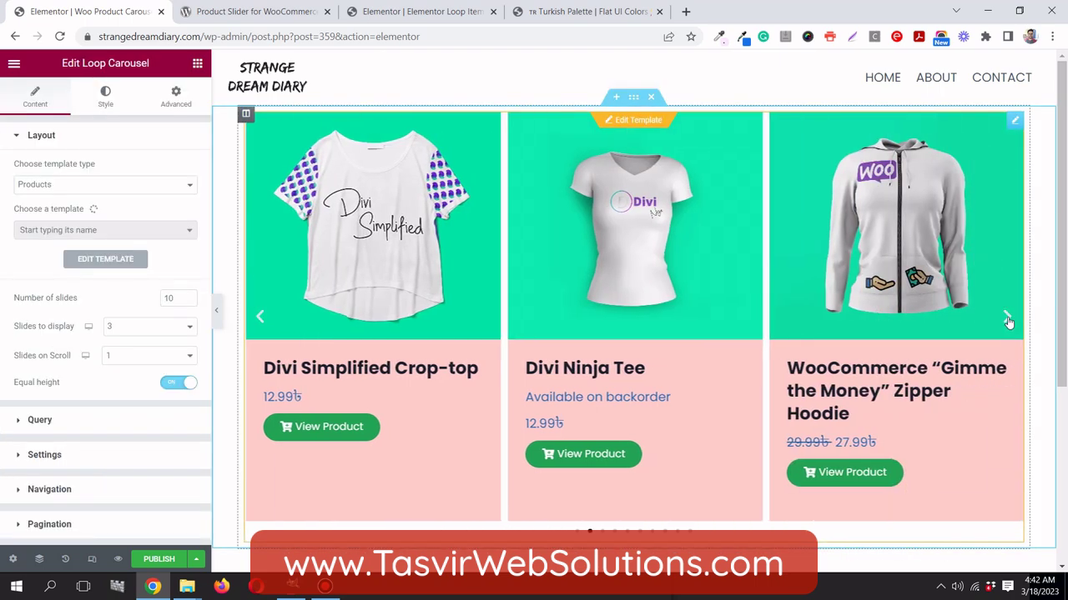
click(1008, 323)
click(1008, 323)
click(1008, 322)
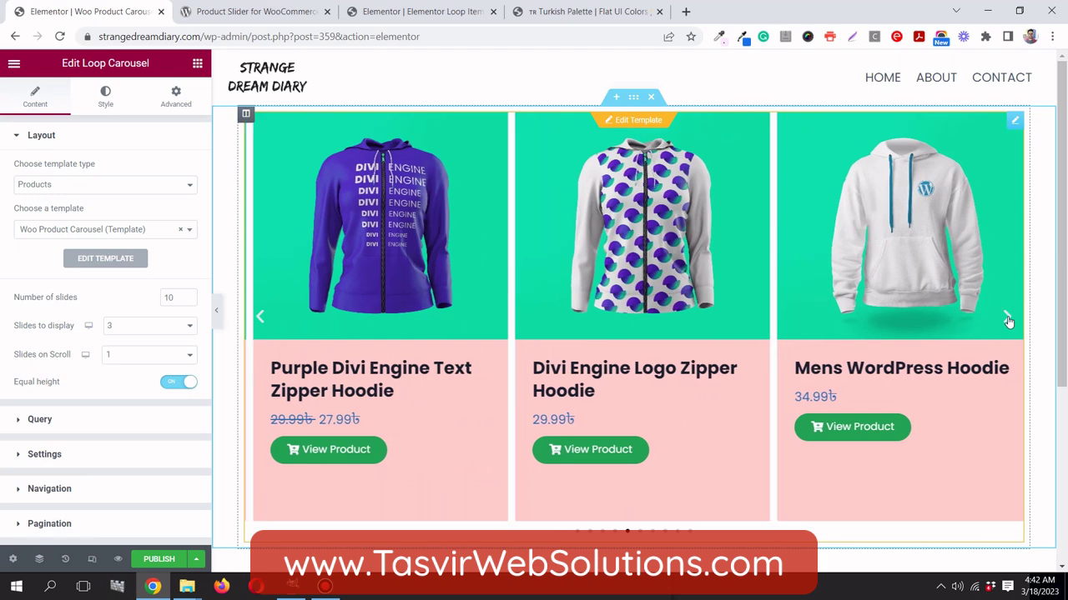
click(1008, 322)
click(1008, 322)
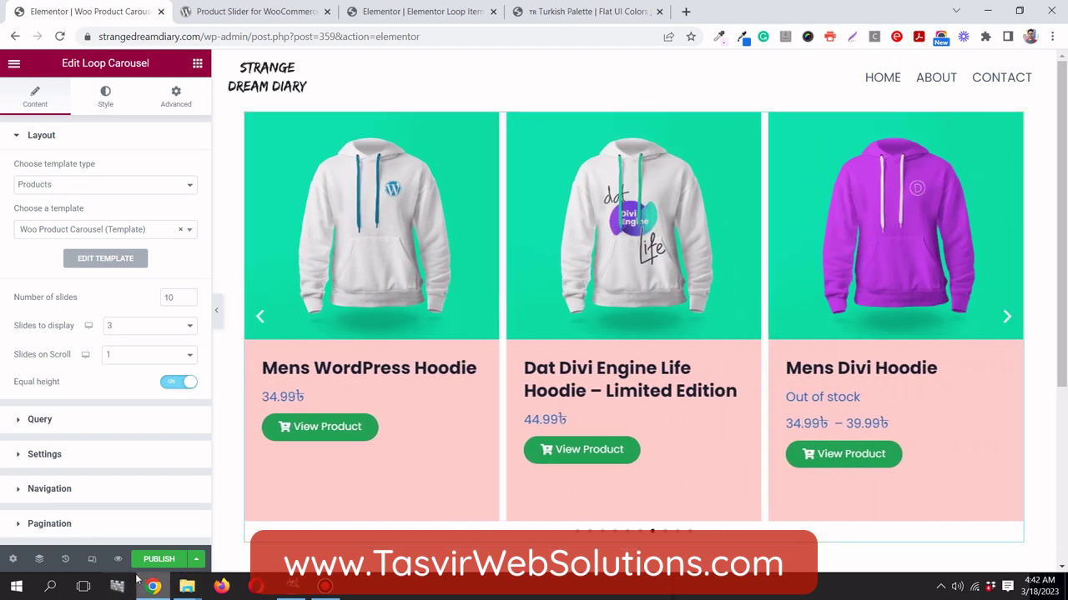
Preview the carousel page in a new tab and view the WordPress Tee product page from its slide
click(118, 558)
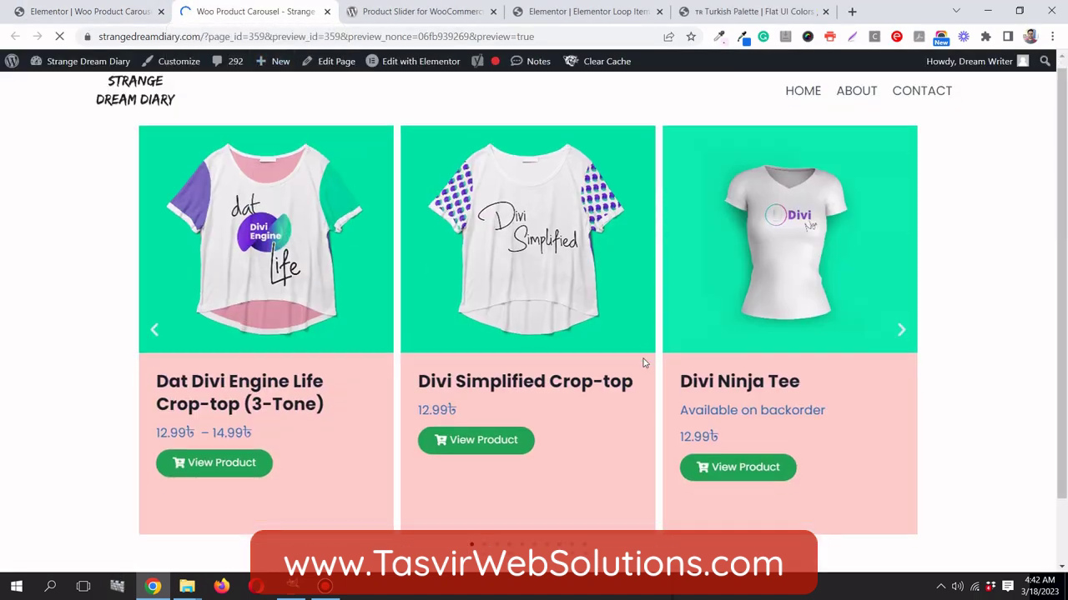
scroll(215, 304, down, 1)
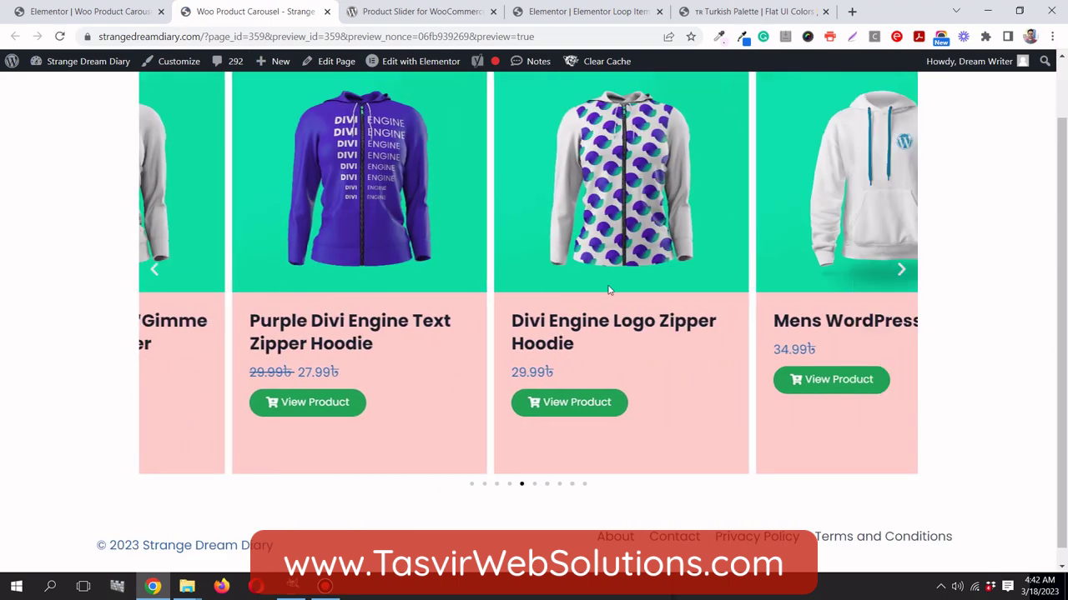
scroll(465, 309, up, 1)
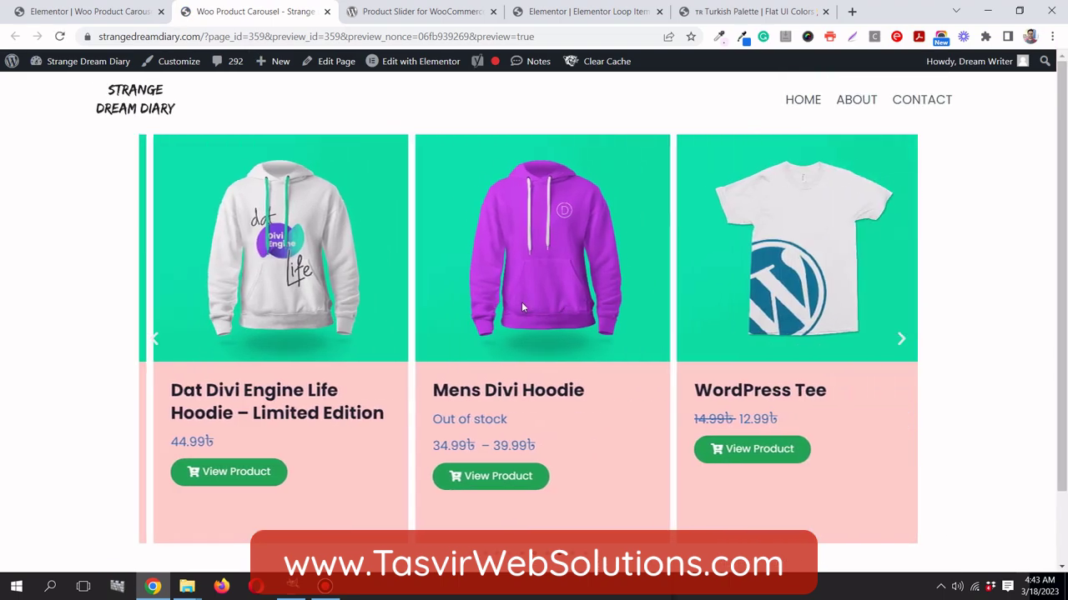
click(479, 451)
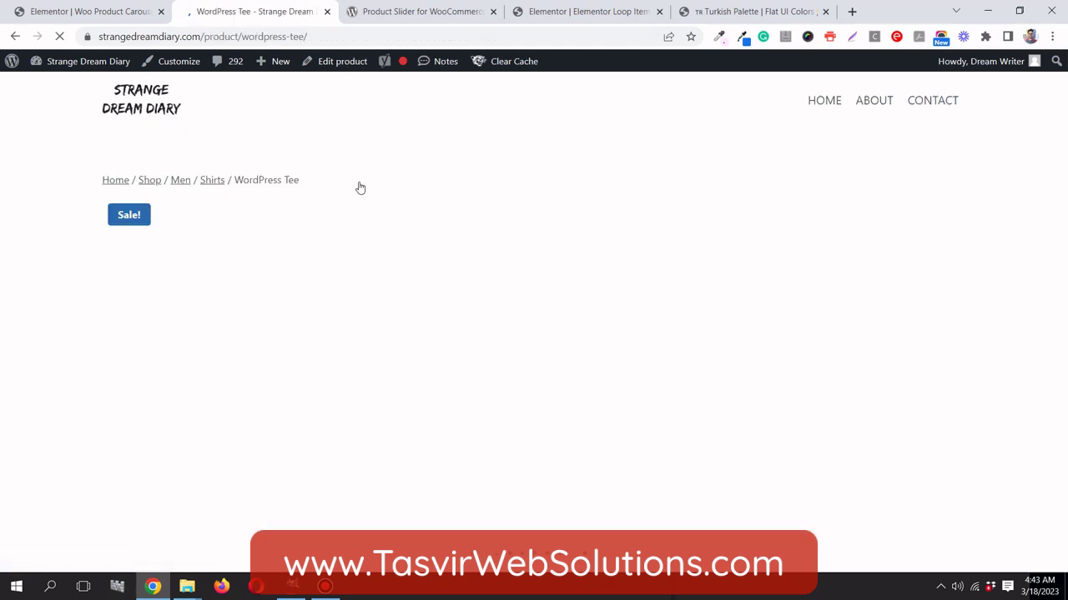
scroll(369, 179, down, 5)
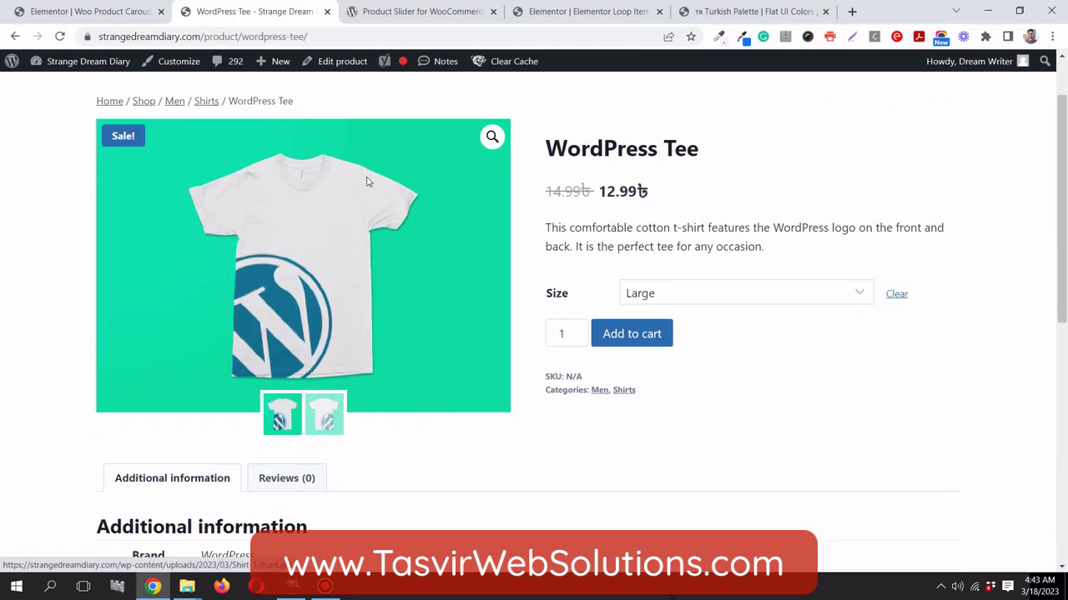
scroll(803, 319, up, 3)
Choose the Medium size for the WordPress Tee and add it to the cart
click(834, 311)
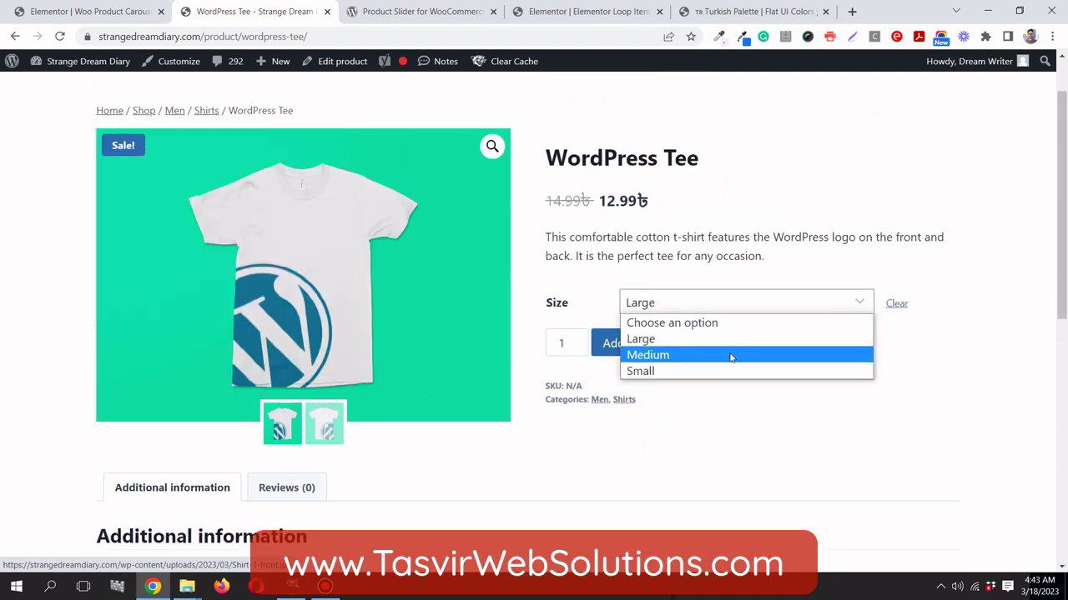
click(729, 354)
click(661, 344)
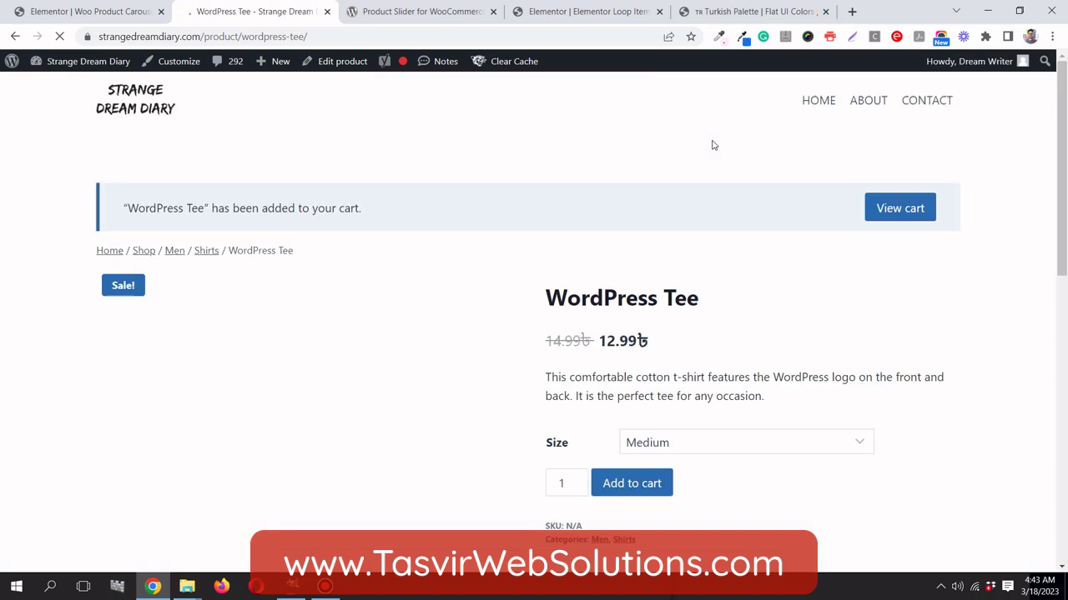
scroll(713, 146, down, 3)
scroll(713, 148, up, 3)
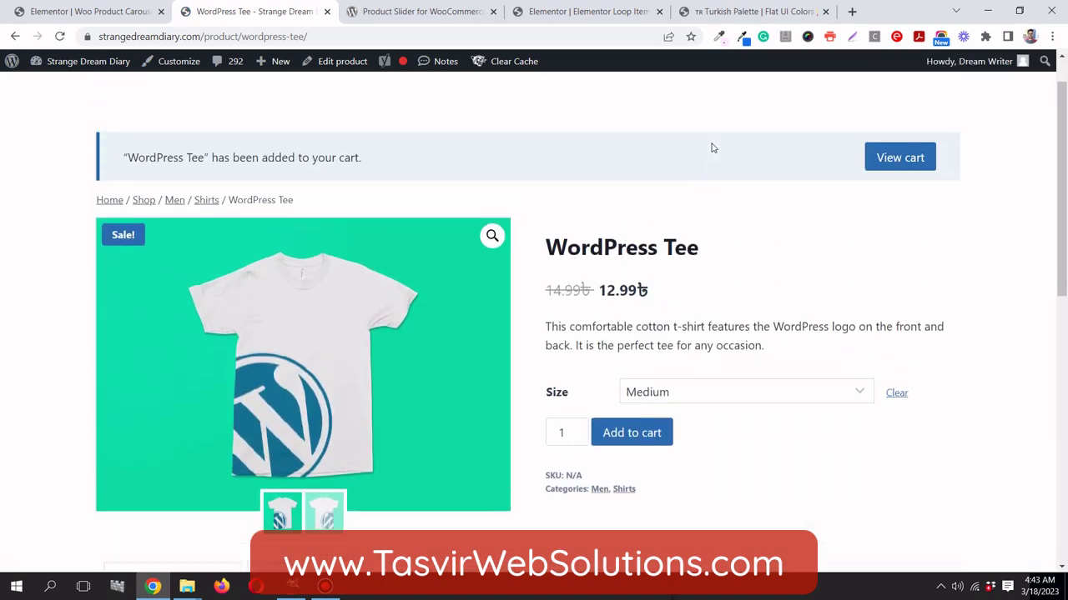
Return to the Elementor editor and publish the product carousel page
click(55, 11)
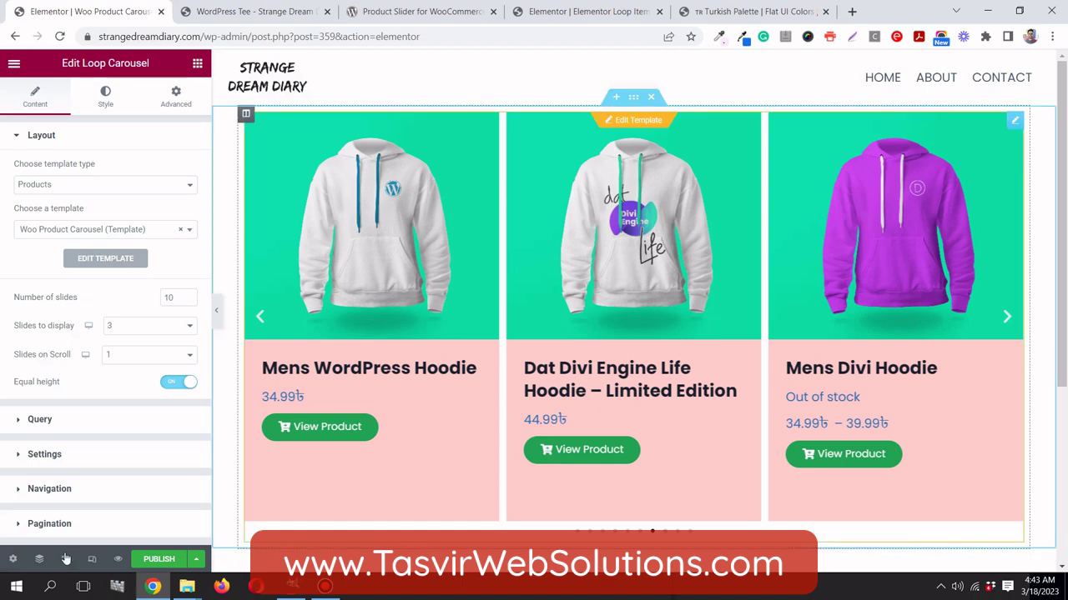
click(159, 559)
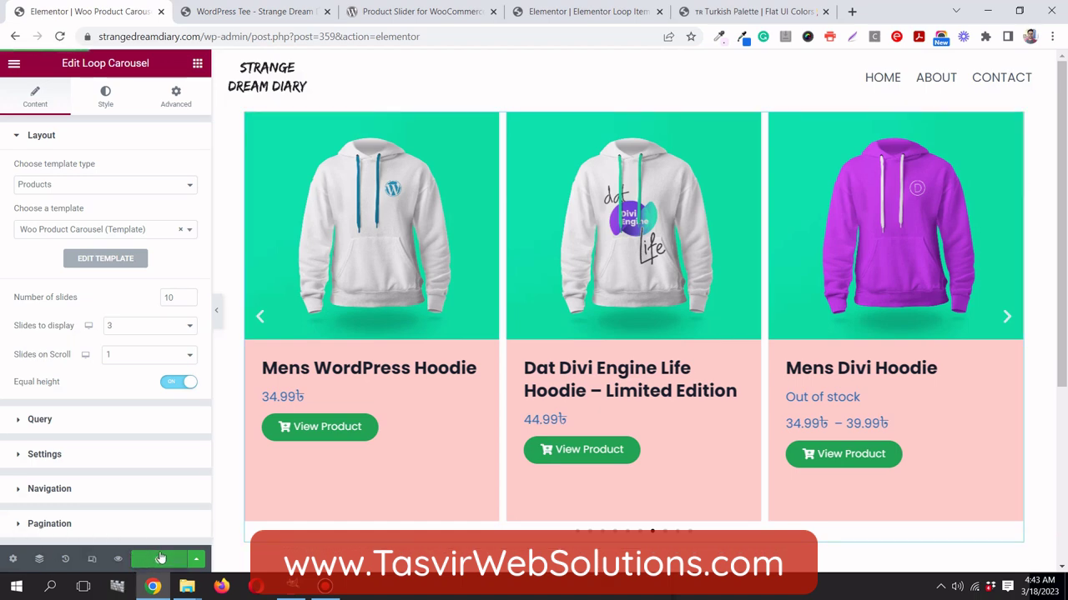